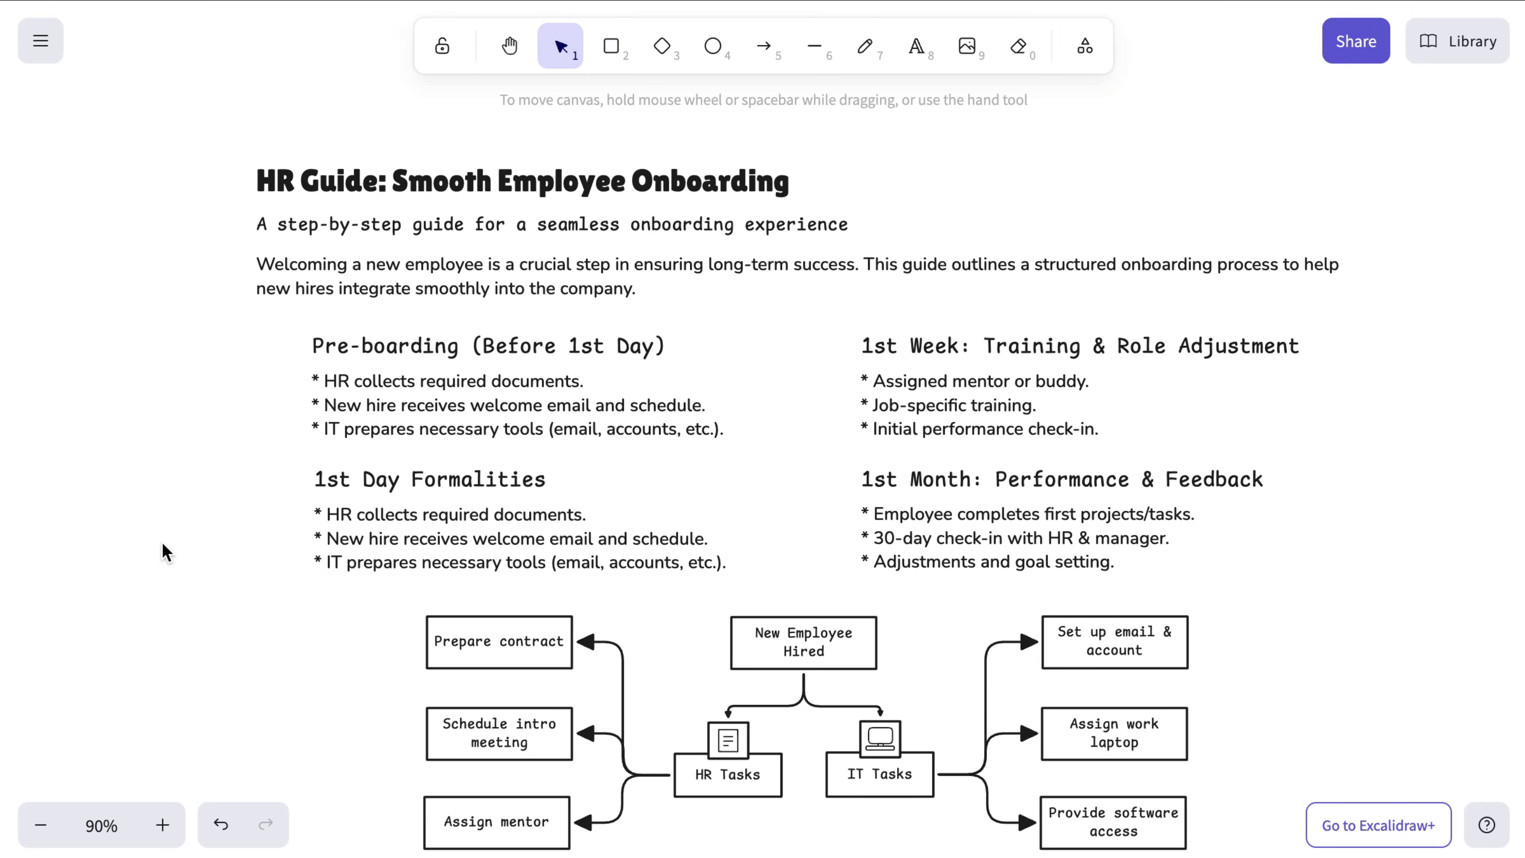
Step: Attach the copied Google Drive folder URL to the Pre-boarding bullet list and follow its link icon
click(429, 415)
click(159, 706)
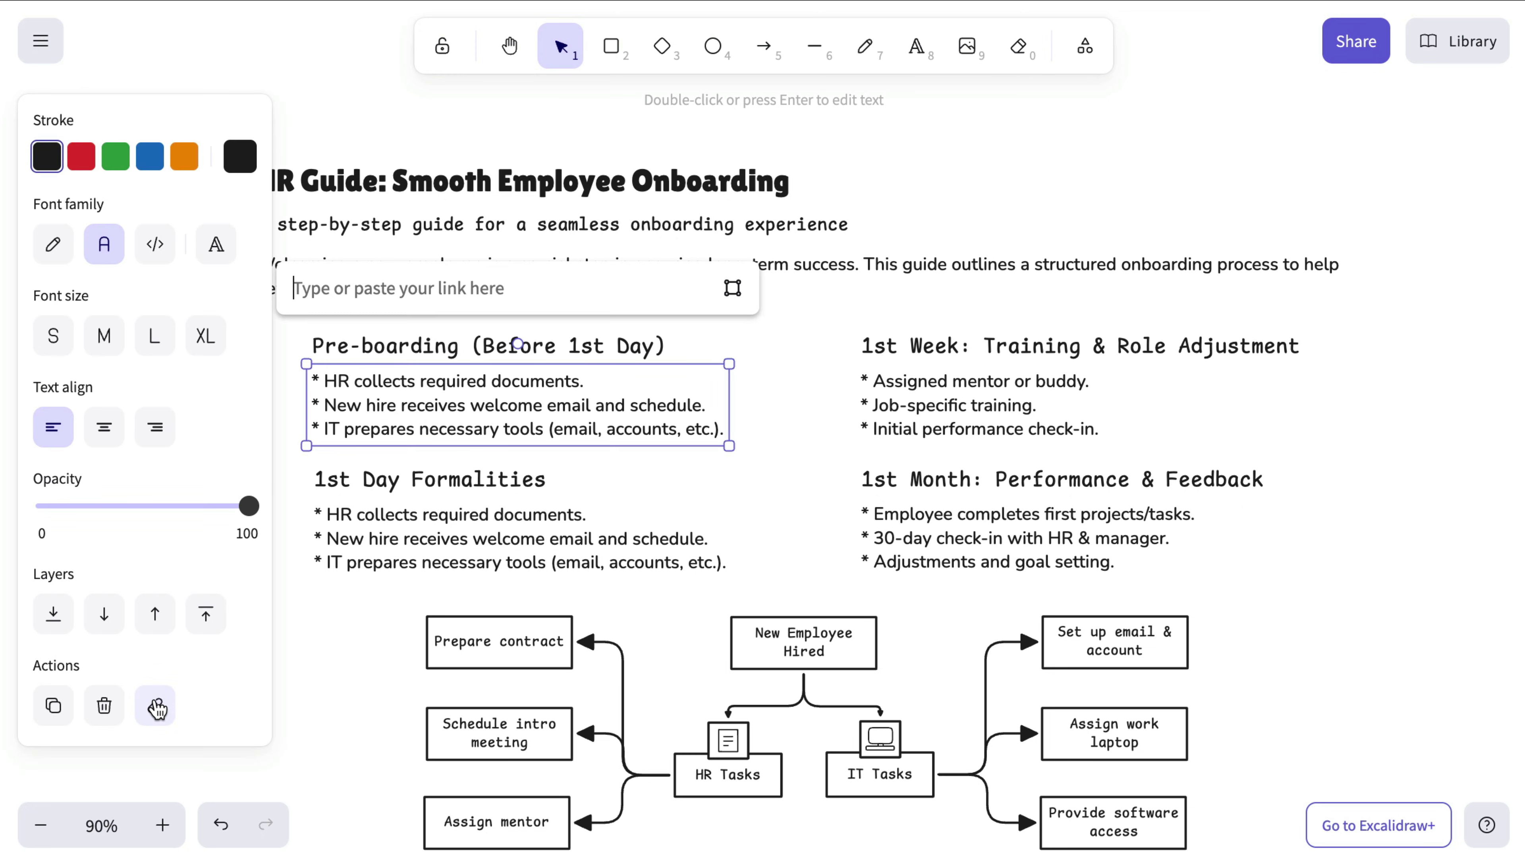
key(ctrl+v)
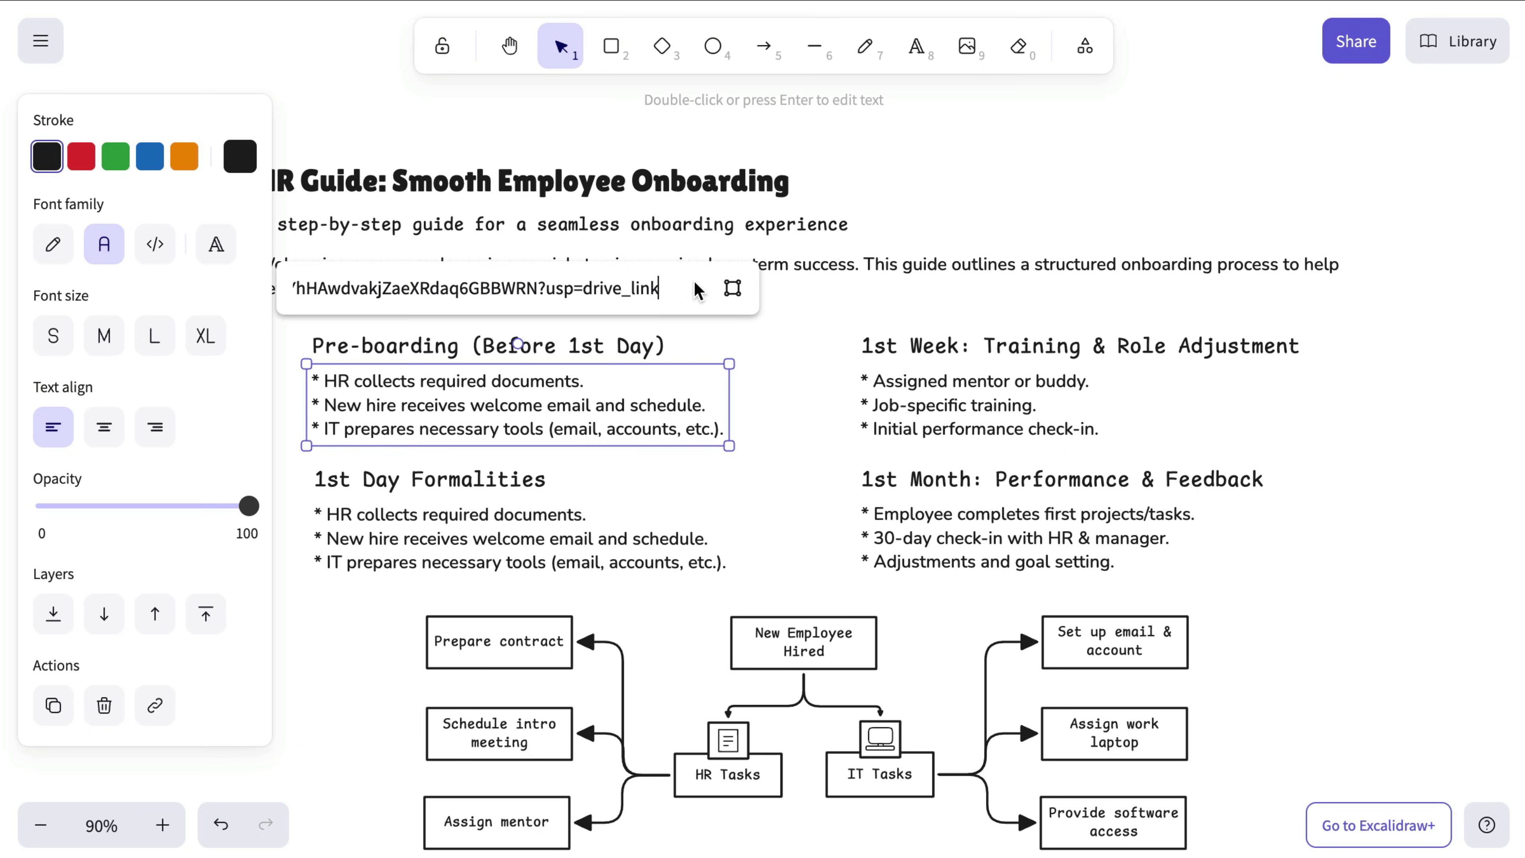
key(Return)
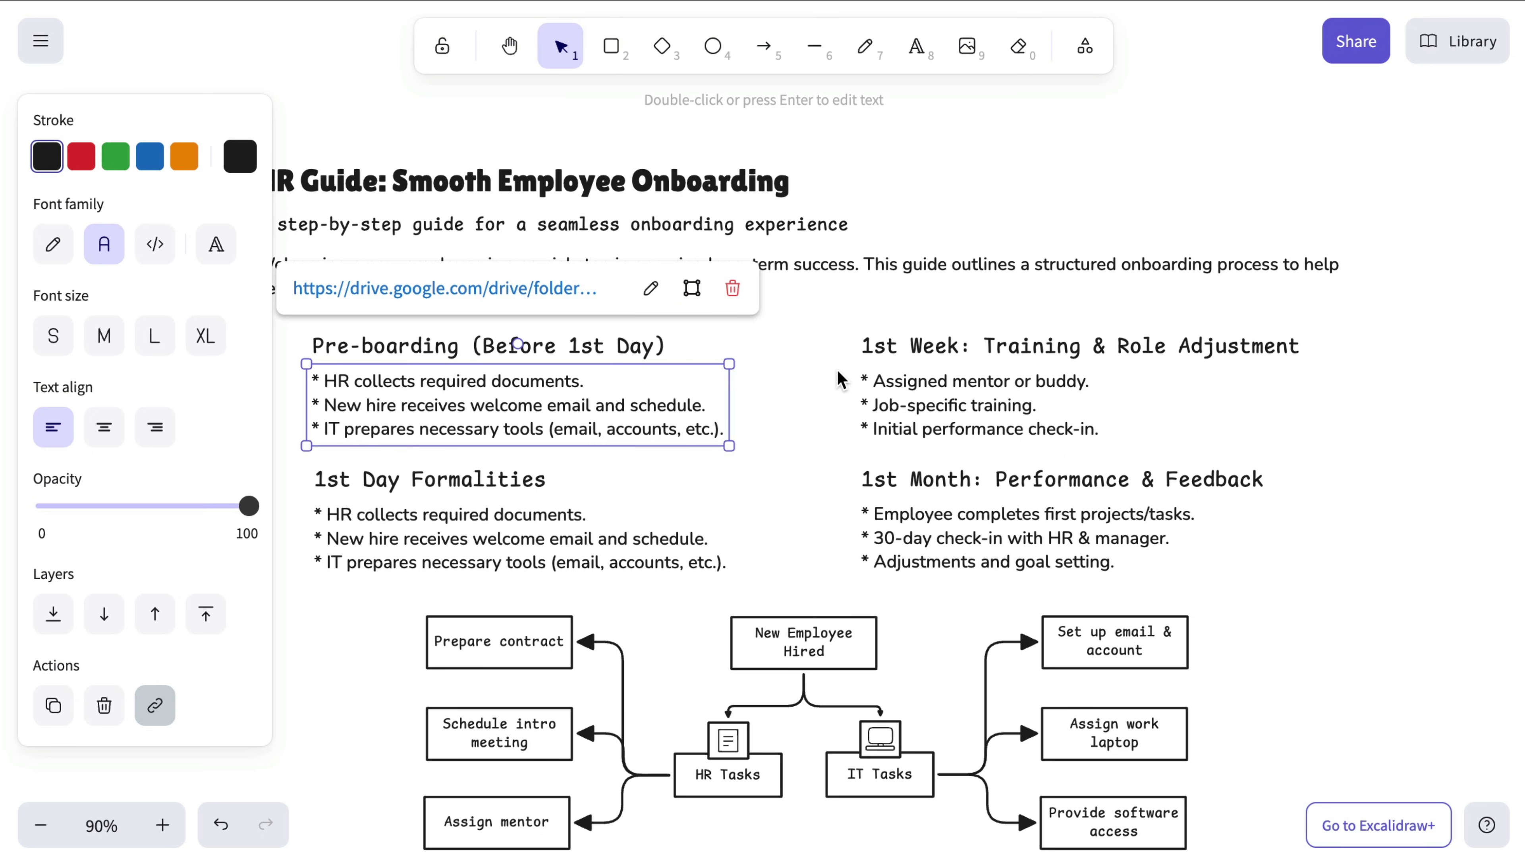
click(840, 380)
click(733, 361)
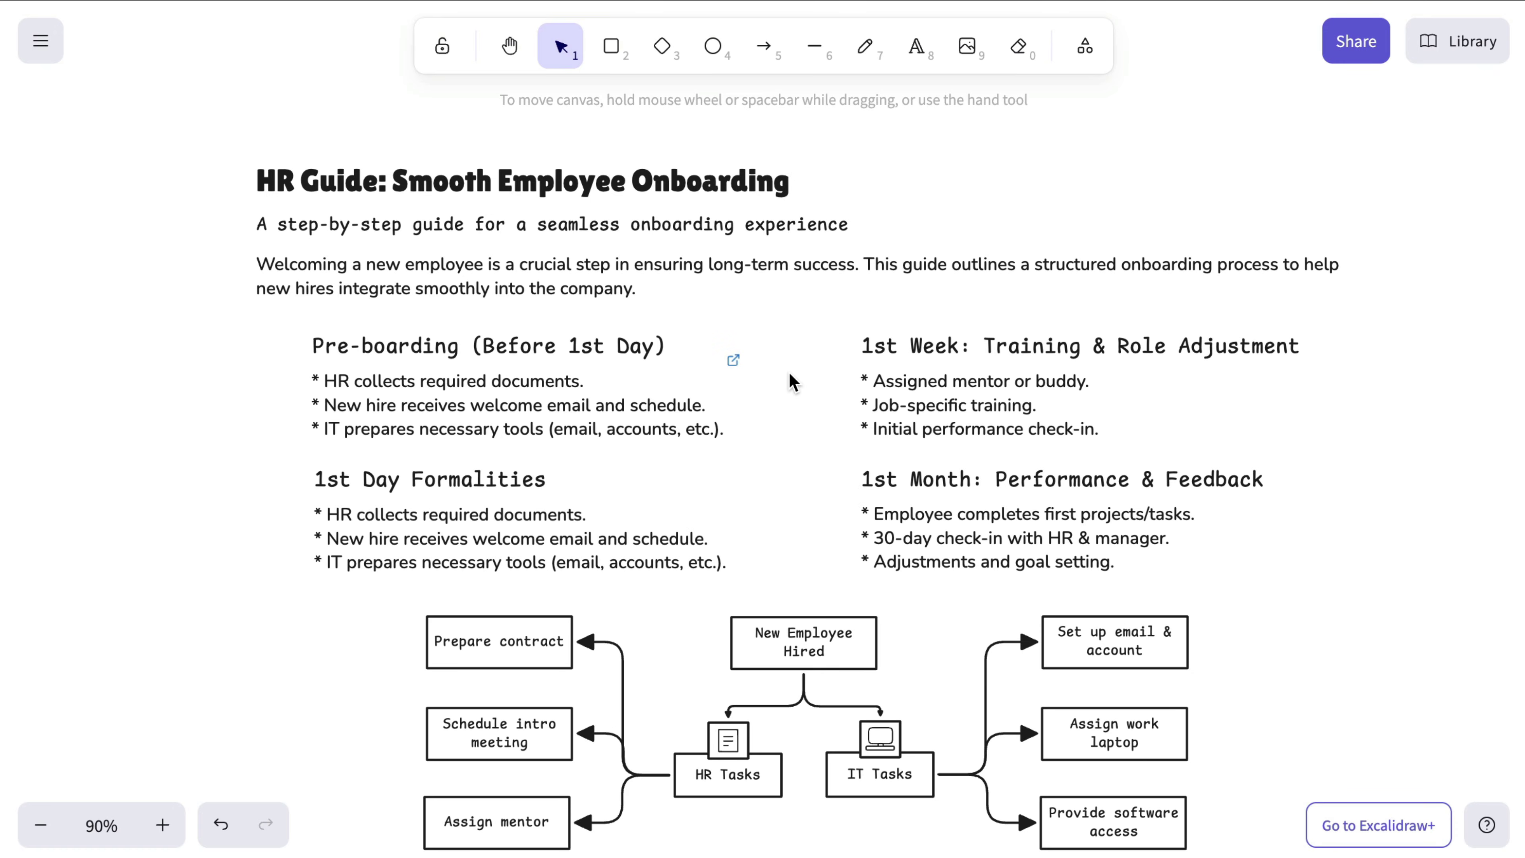
Step: Link the HR Guide title to the onboarding flowchart group using the link-to-element option
click(670, 184)
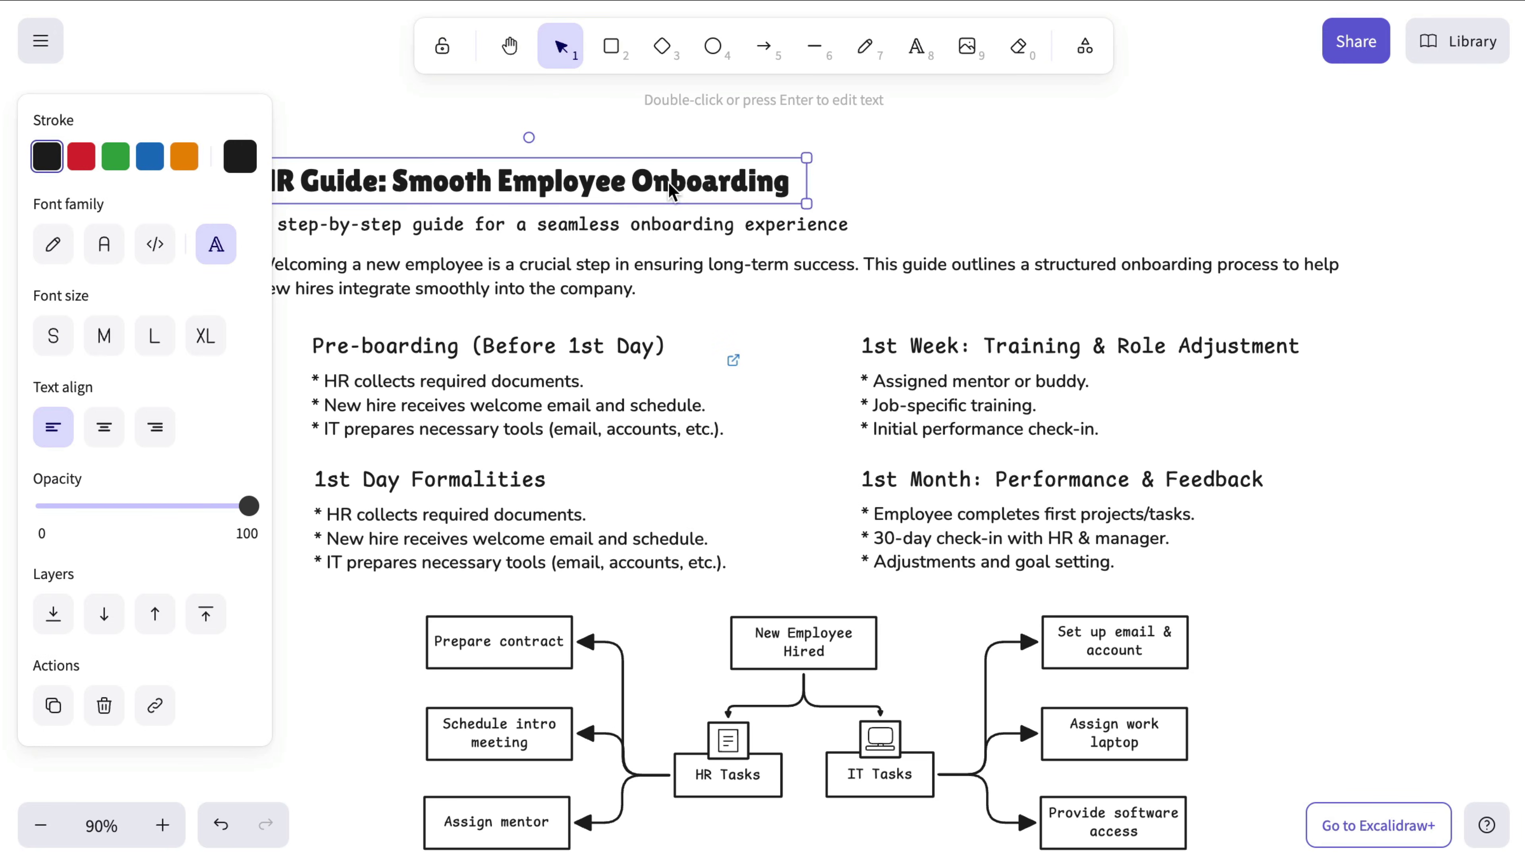
key(super+k)
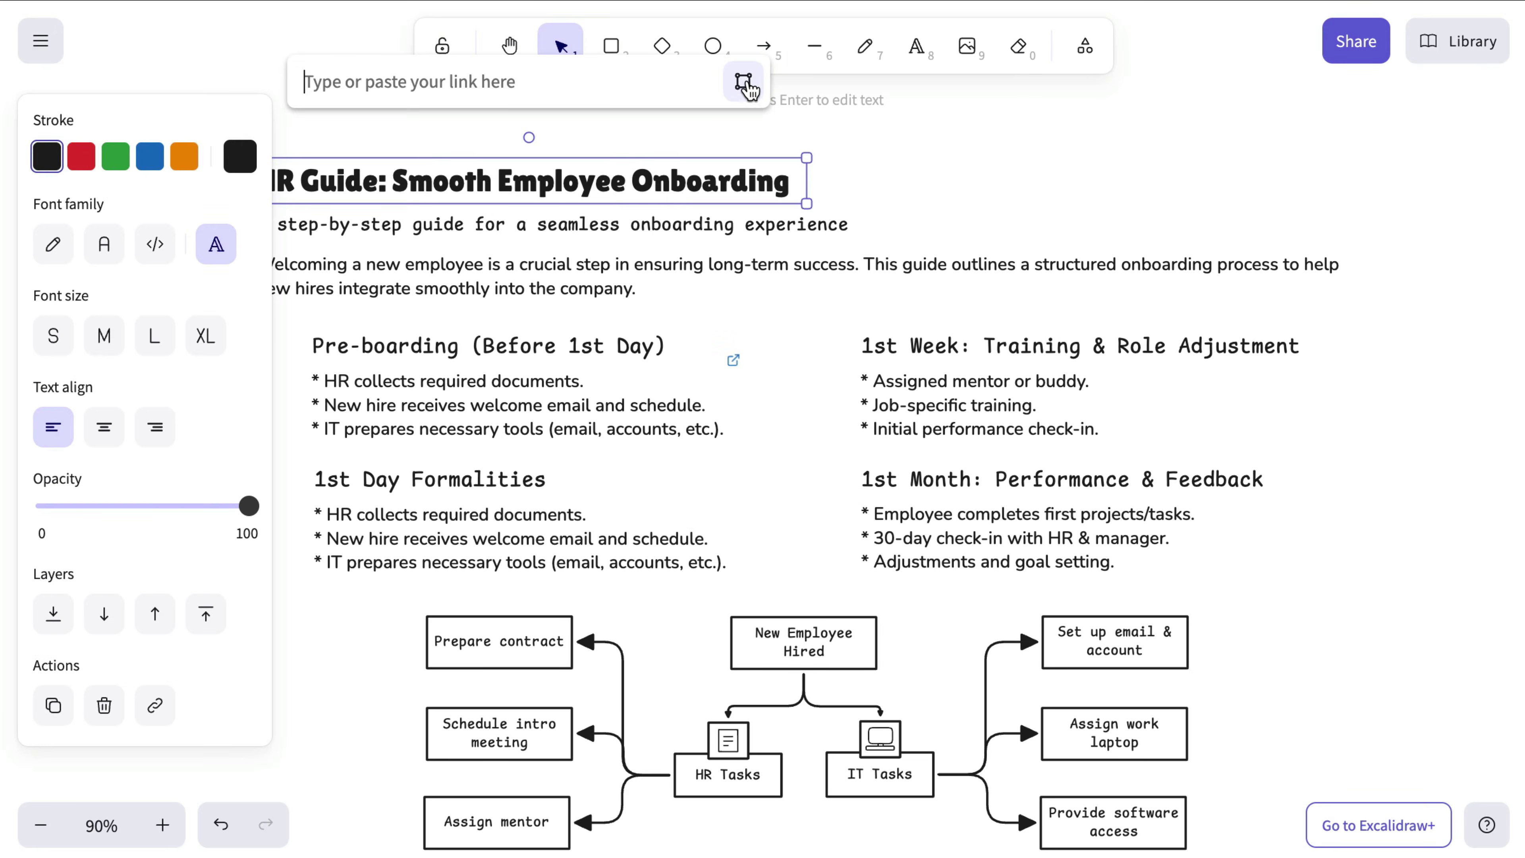
click(743, 81)
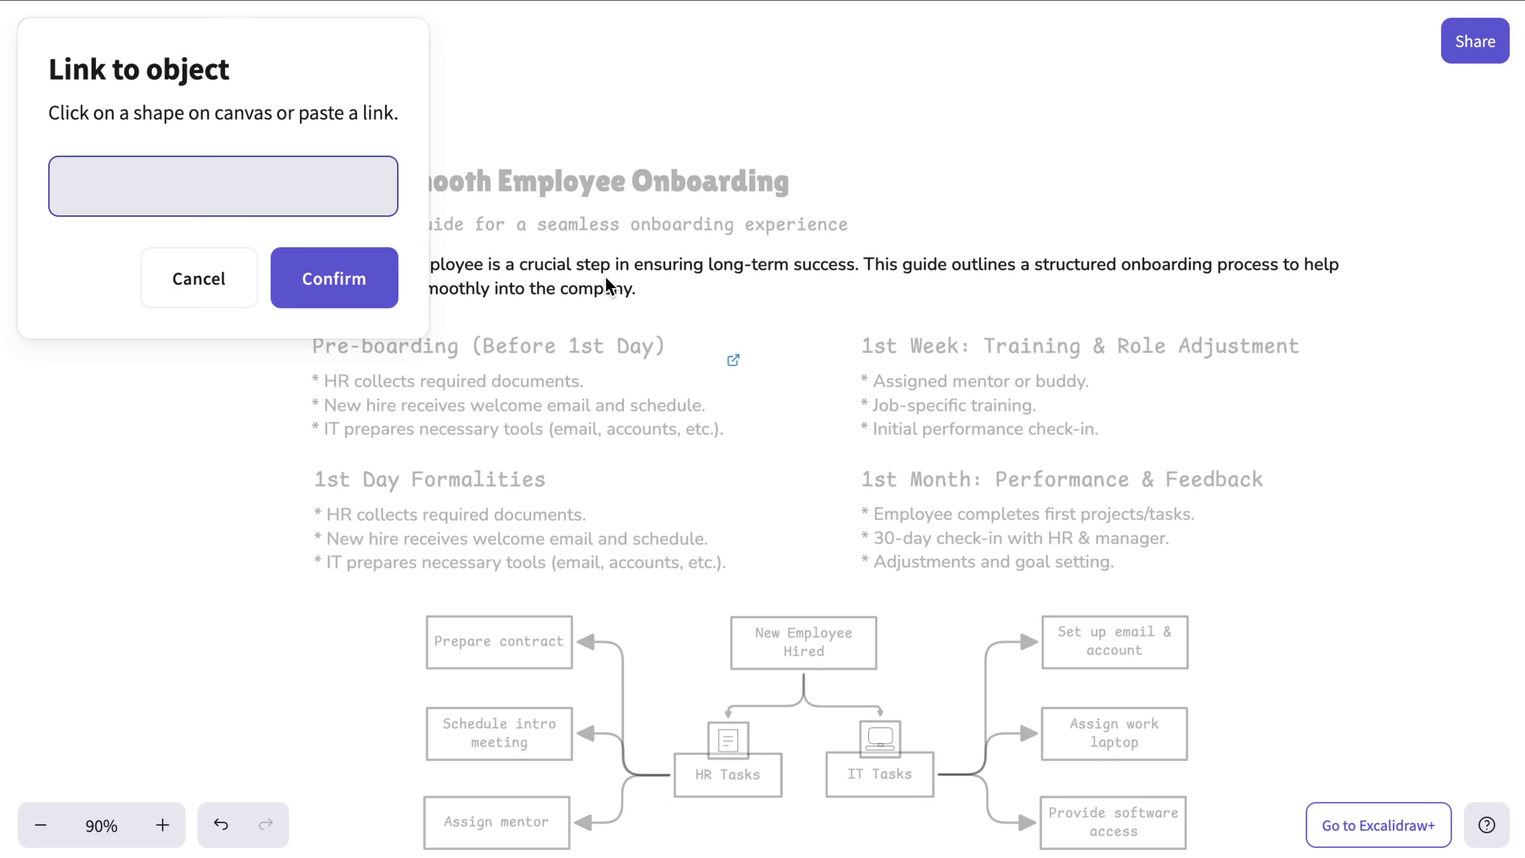
click(801, 657)
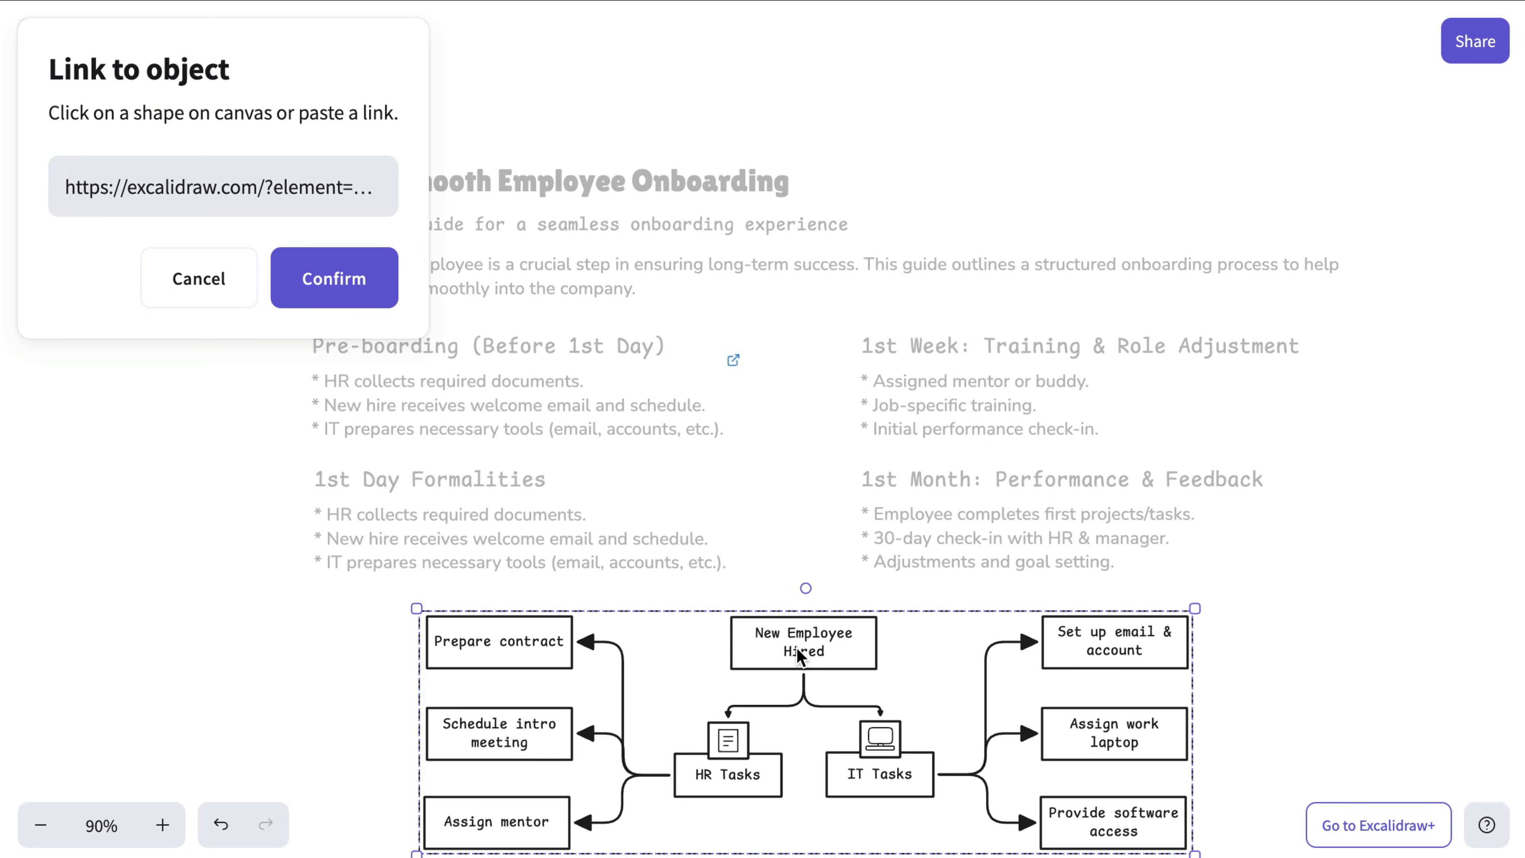
click(339, 296)
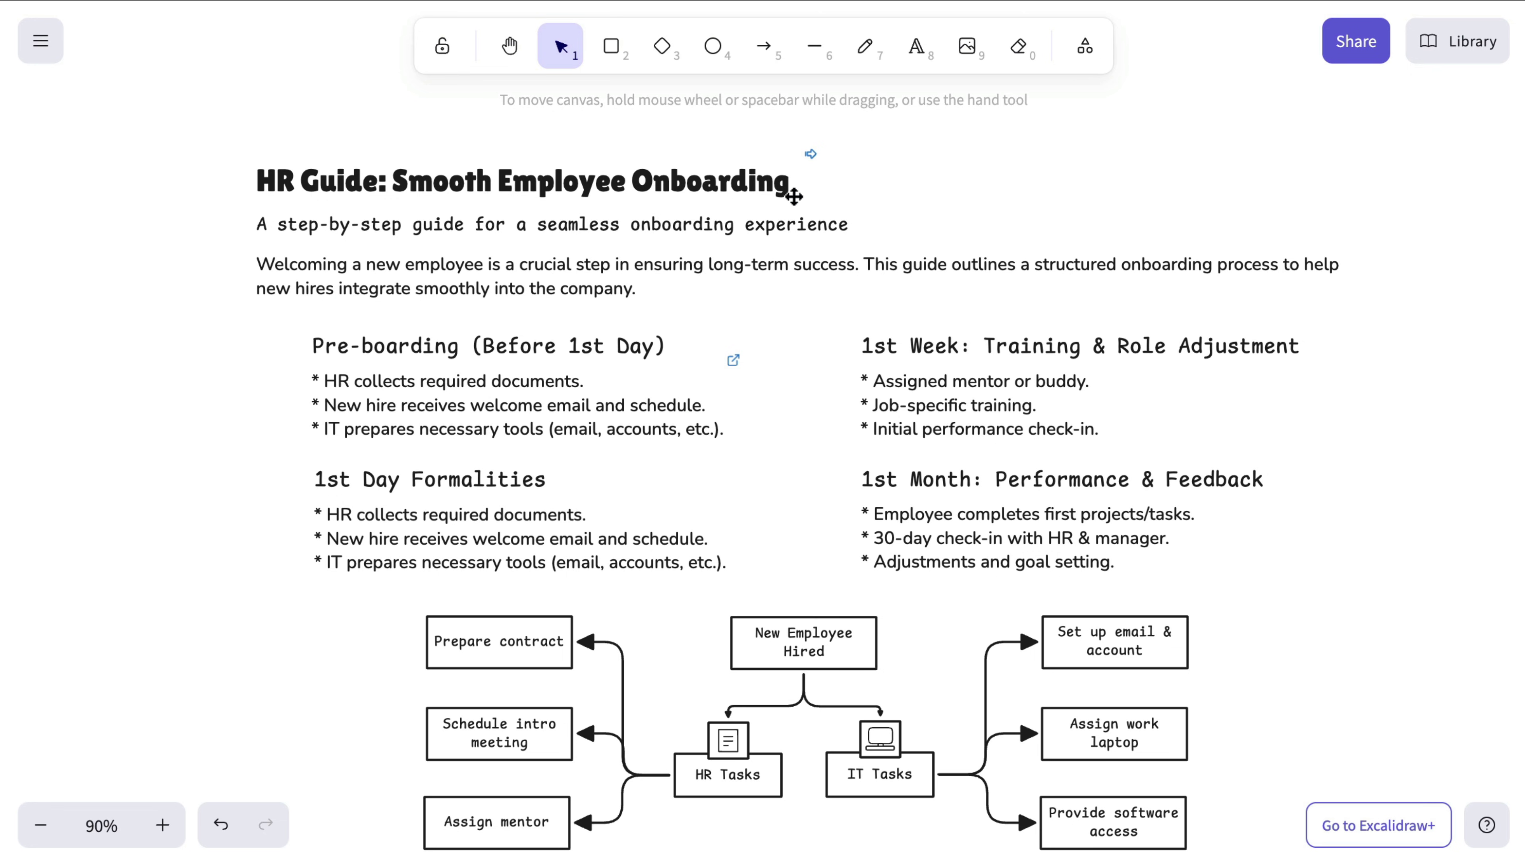
Step: Test the HR Guide title's jump to the flowchart, then delete the title's link
click(815, 162)
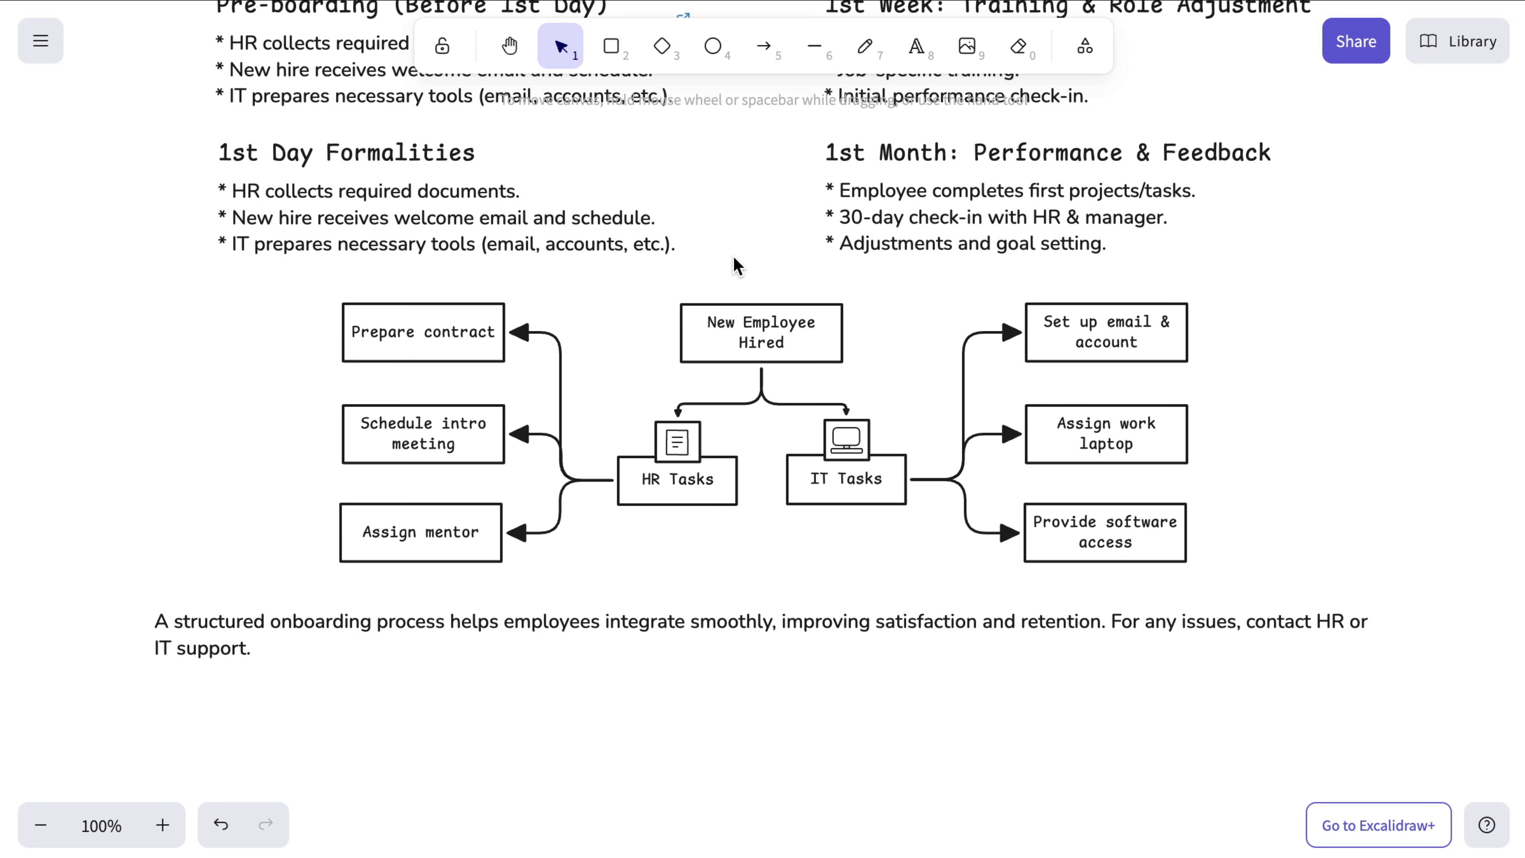
scroll(917, 383, up, 6)
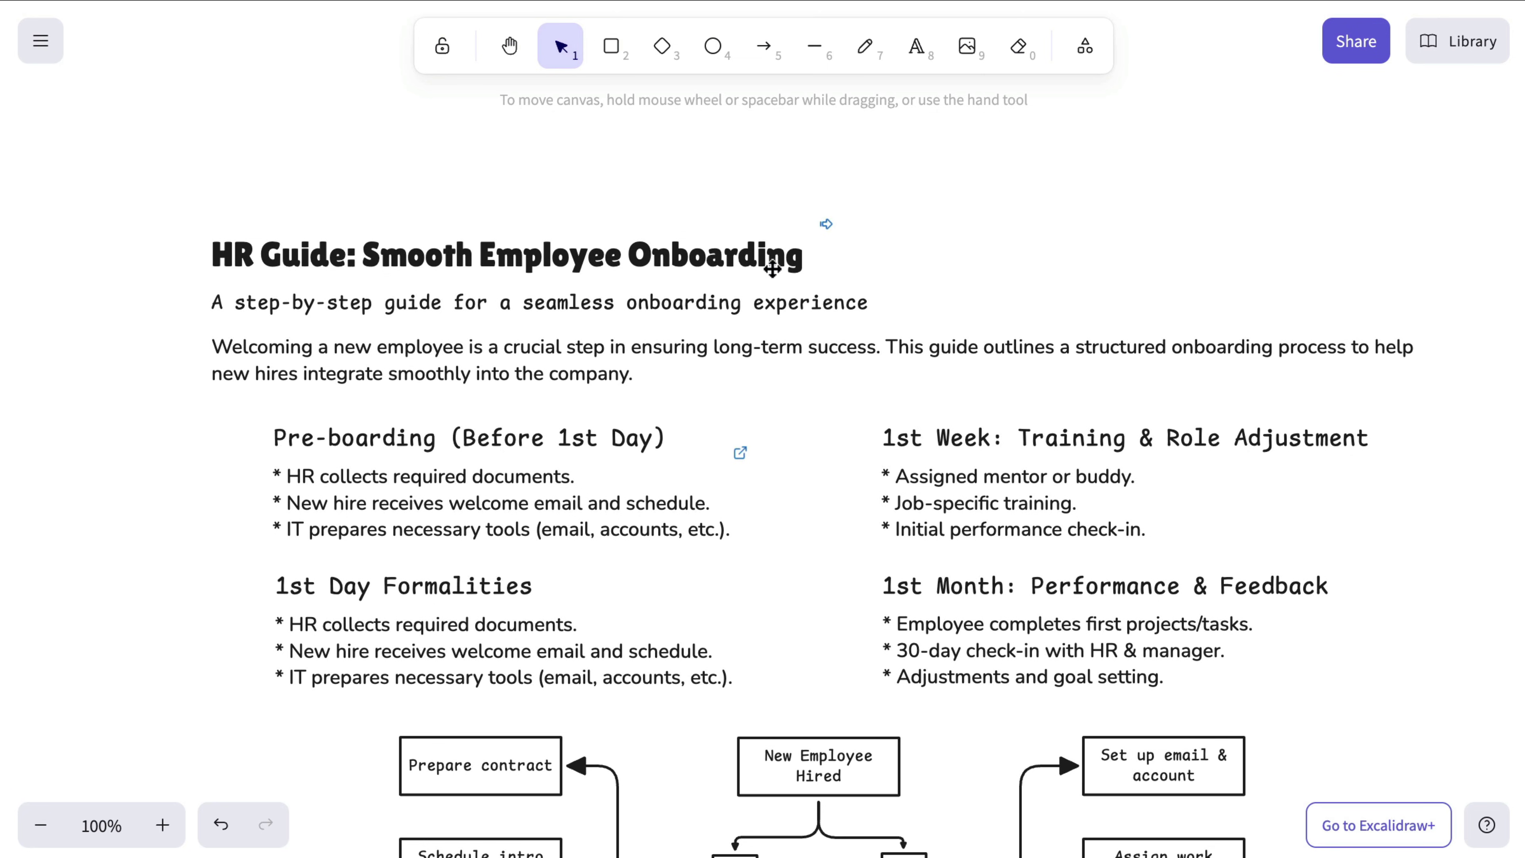
click(773, 269)
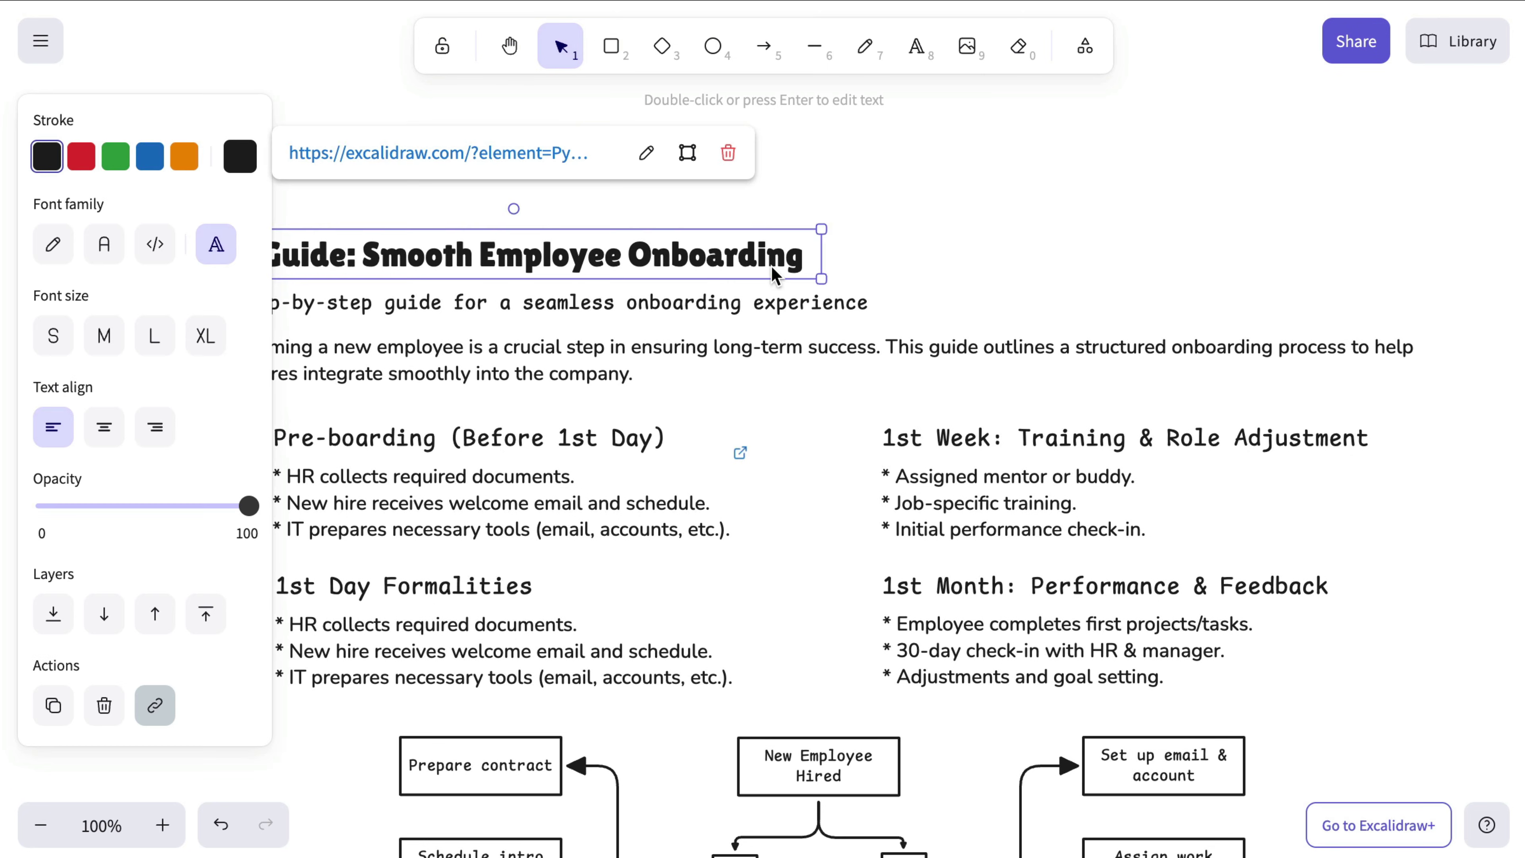
click(729, 158)
Step: Delete the link from the Pre-boarding bullet list
click(623, 506)
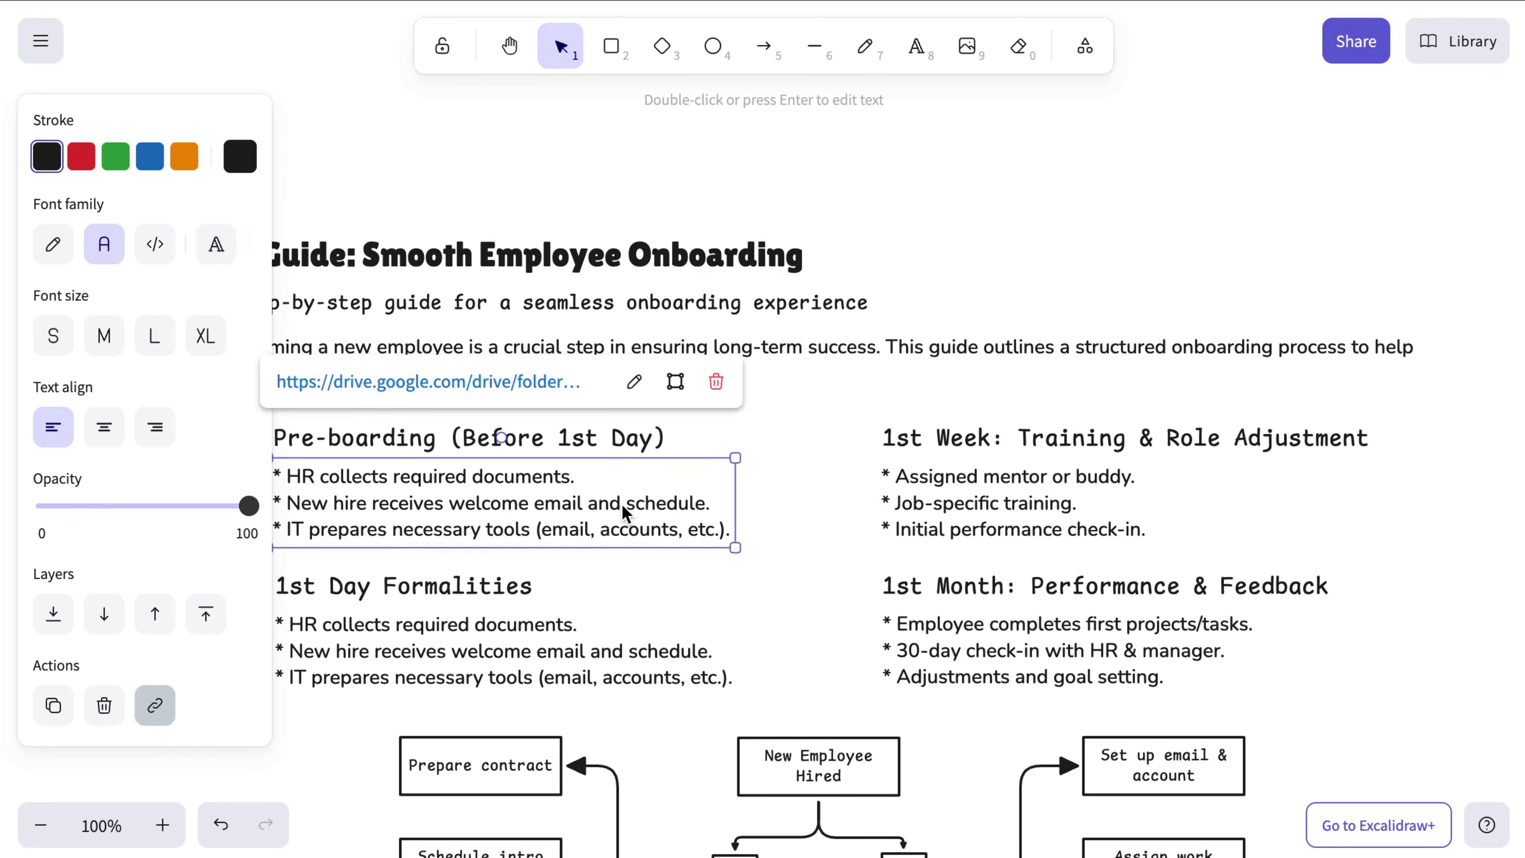
click(716, 384)
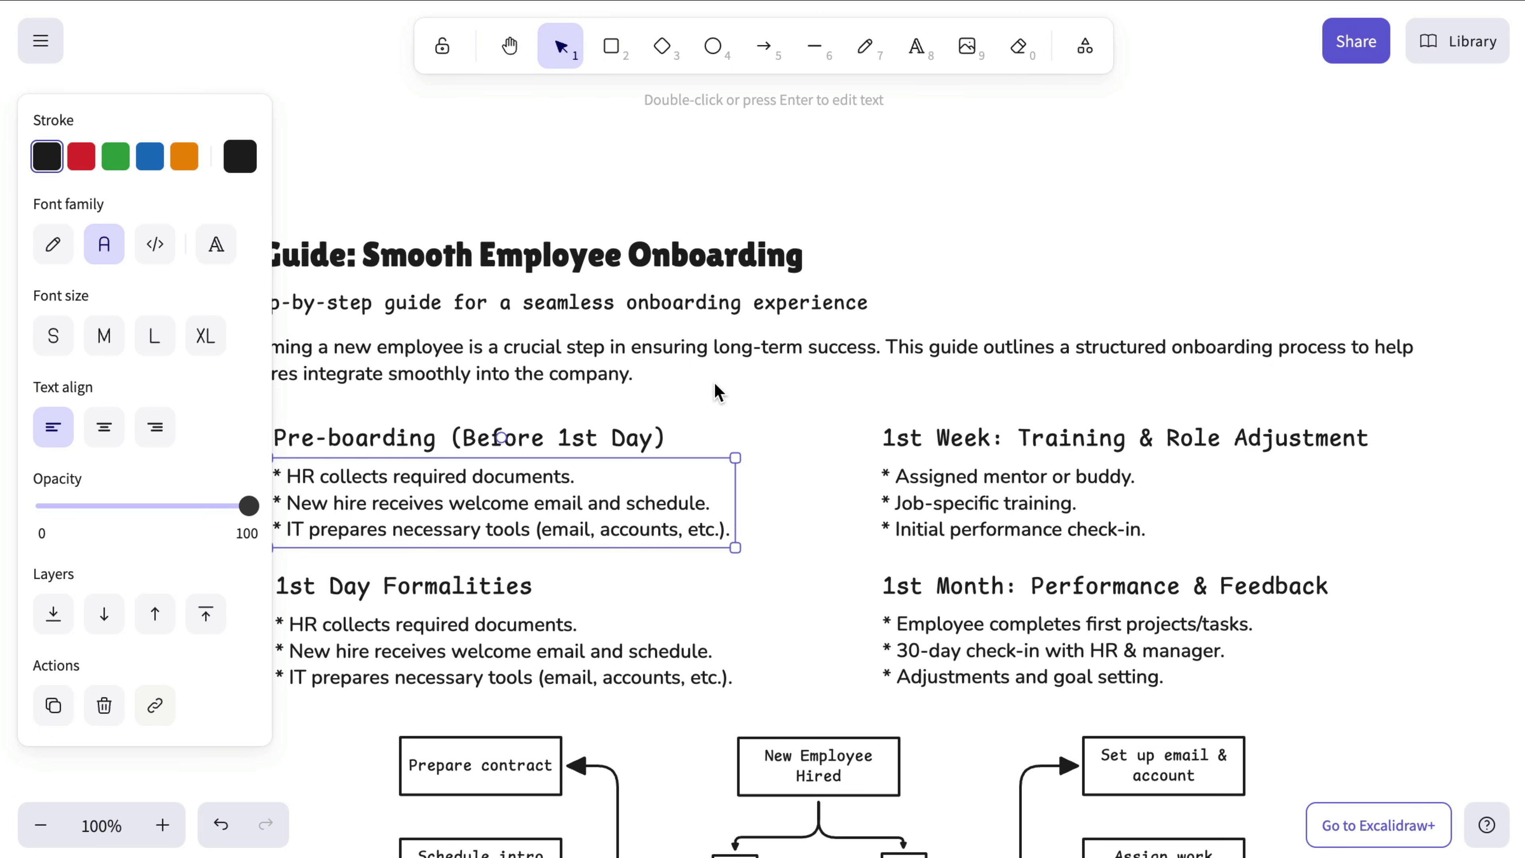
click(810, 422)
Step: Copy a link to the onboarding flowchart group from its right-click menu
scroll(810, 422, down, 7)
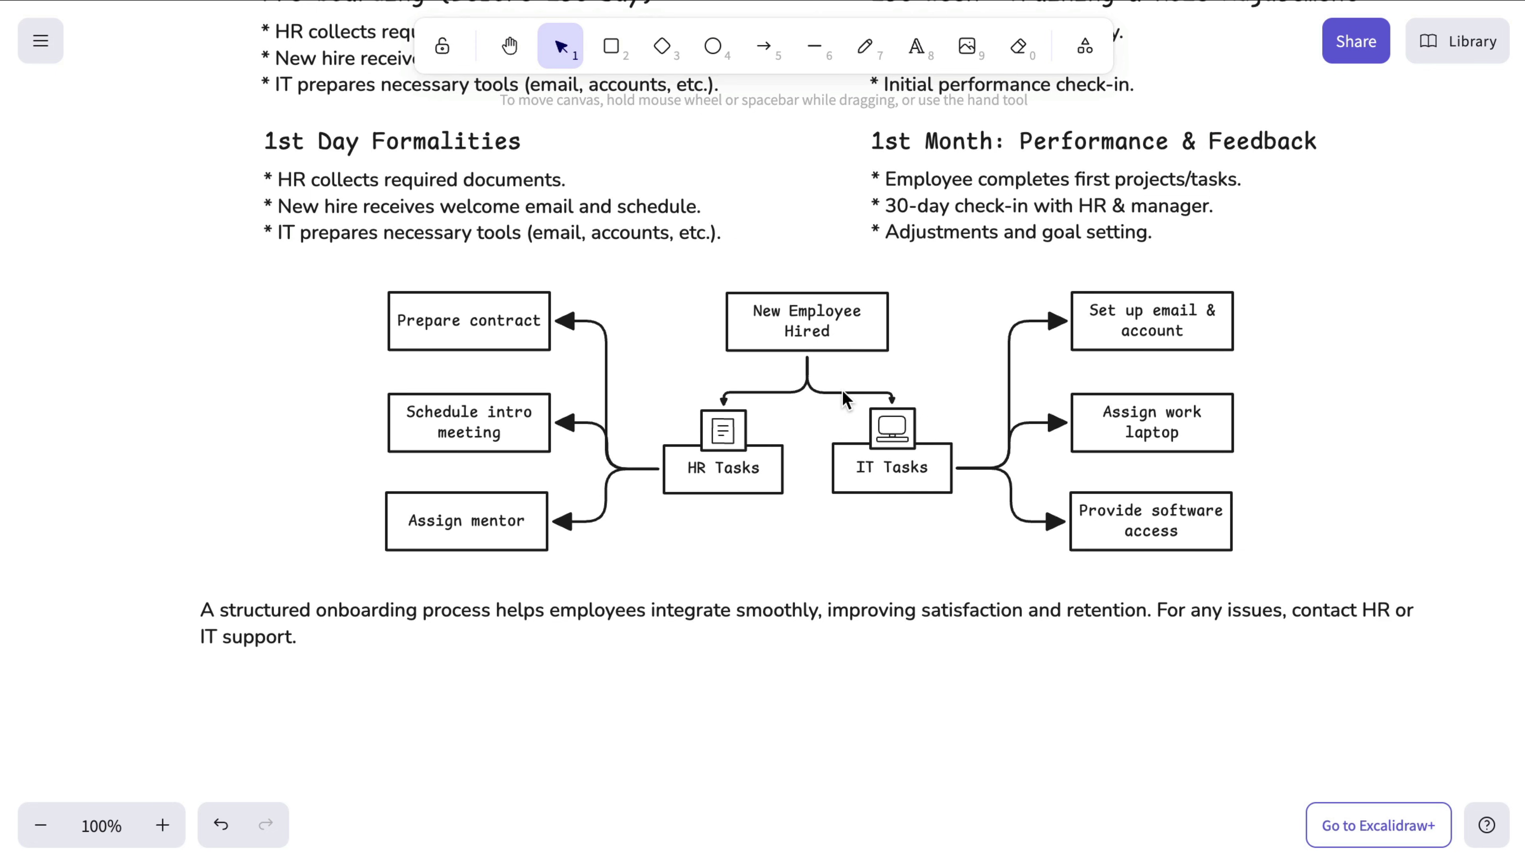
click(844, 398)
right_click(844, 399)
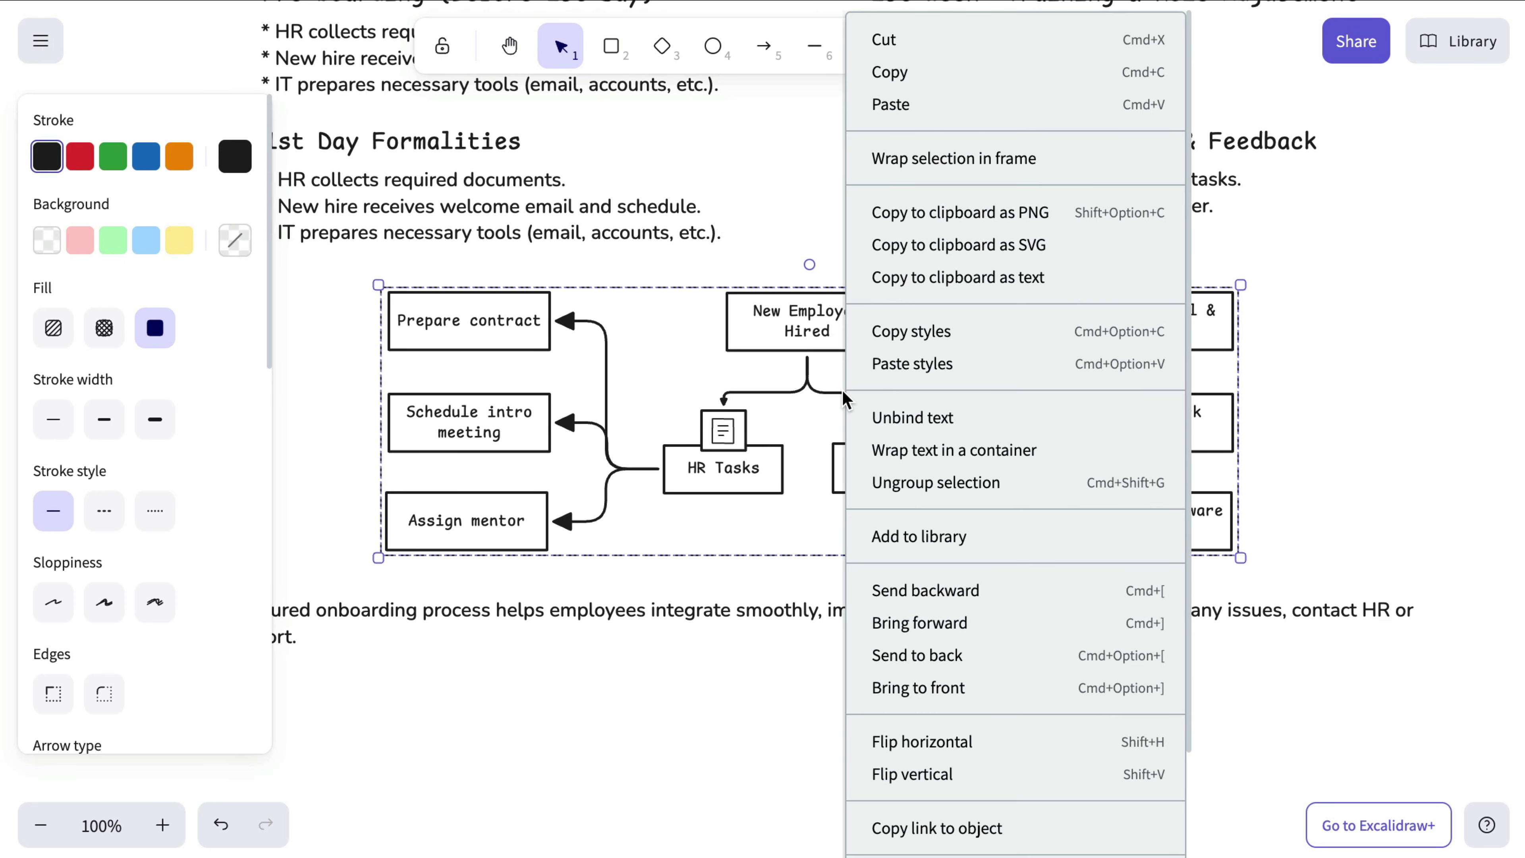
click(1037, 835)
Step: Paste the copied flowchart link into a new Chrome tab and load it
key(super+t)
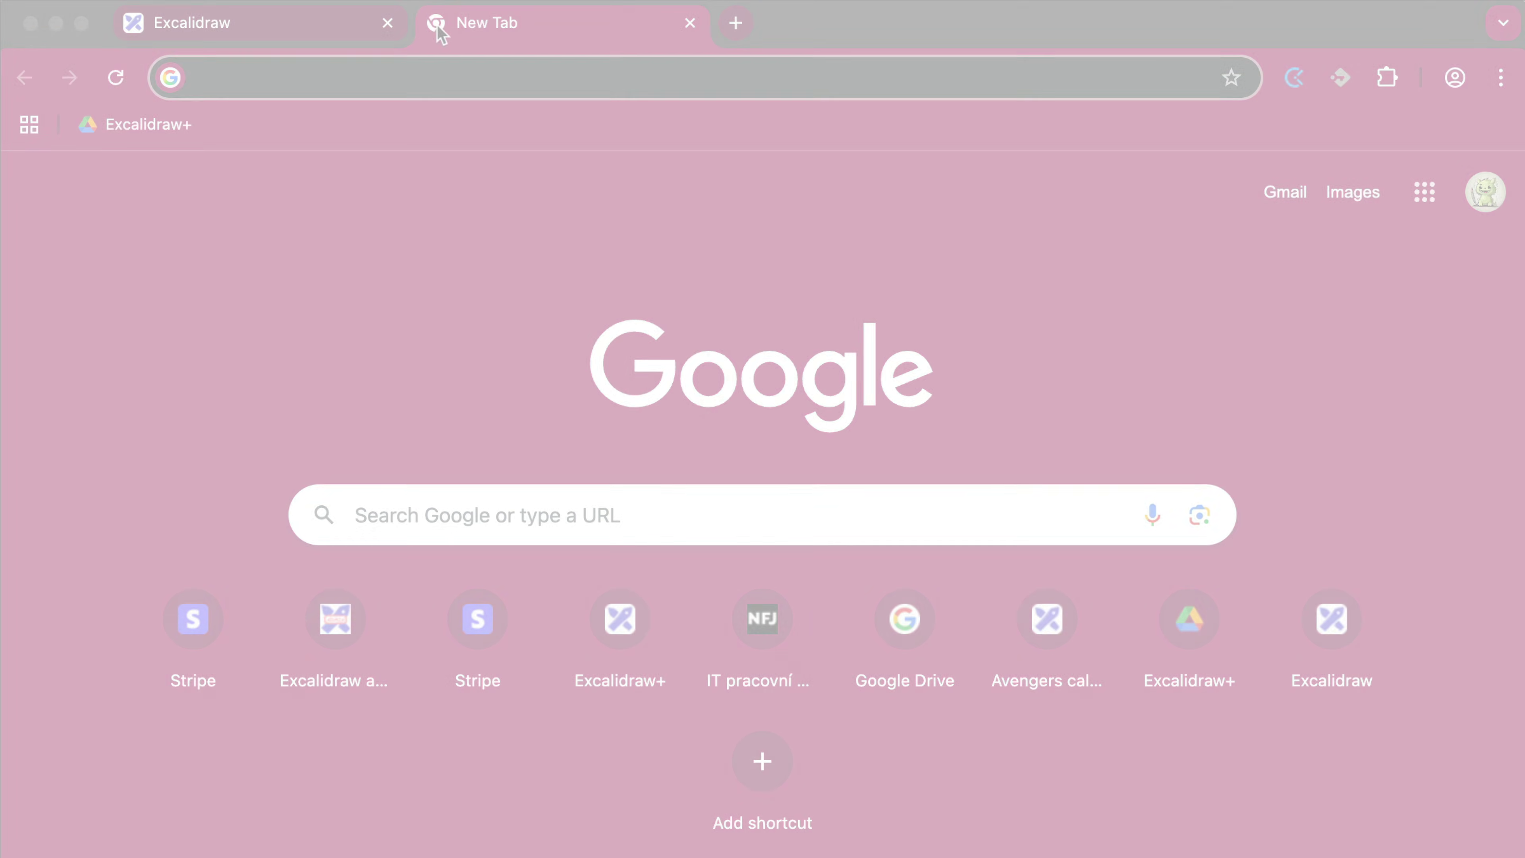
key(super+v)
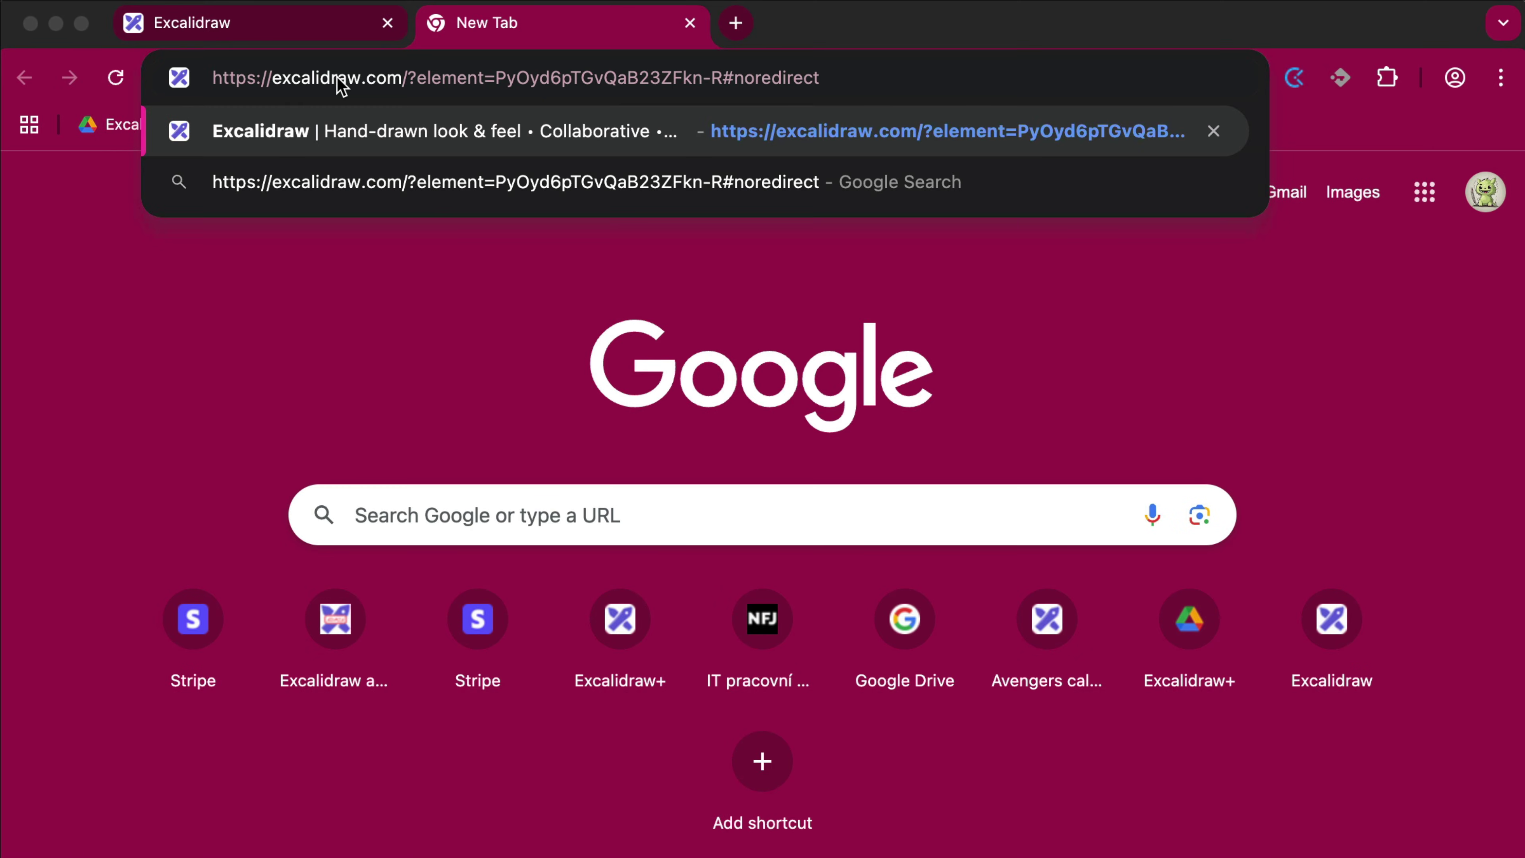
key(Return)
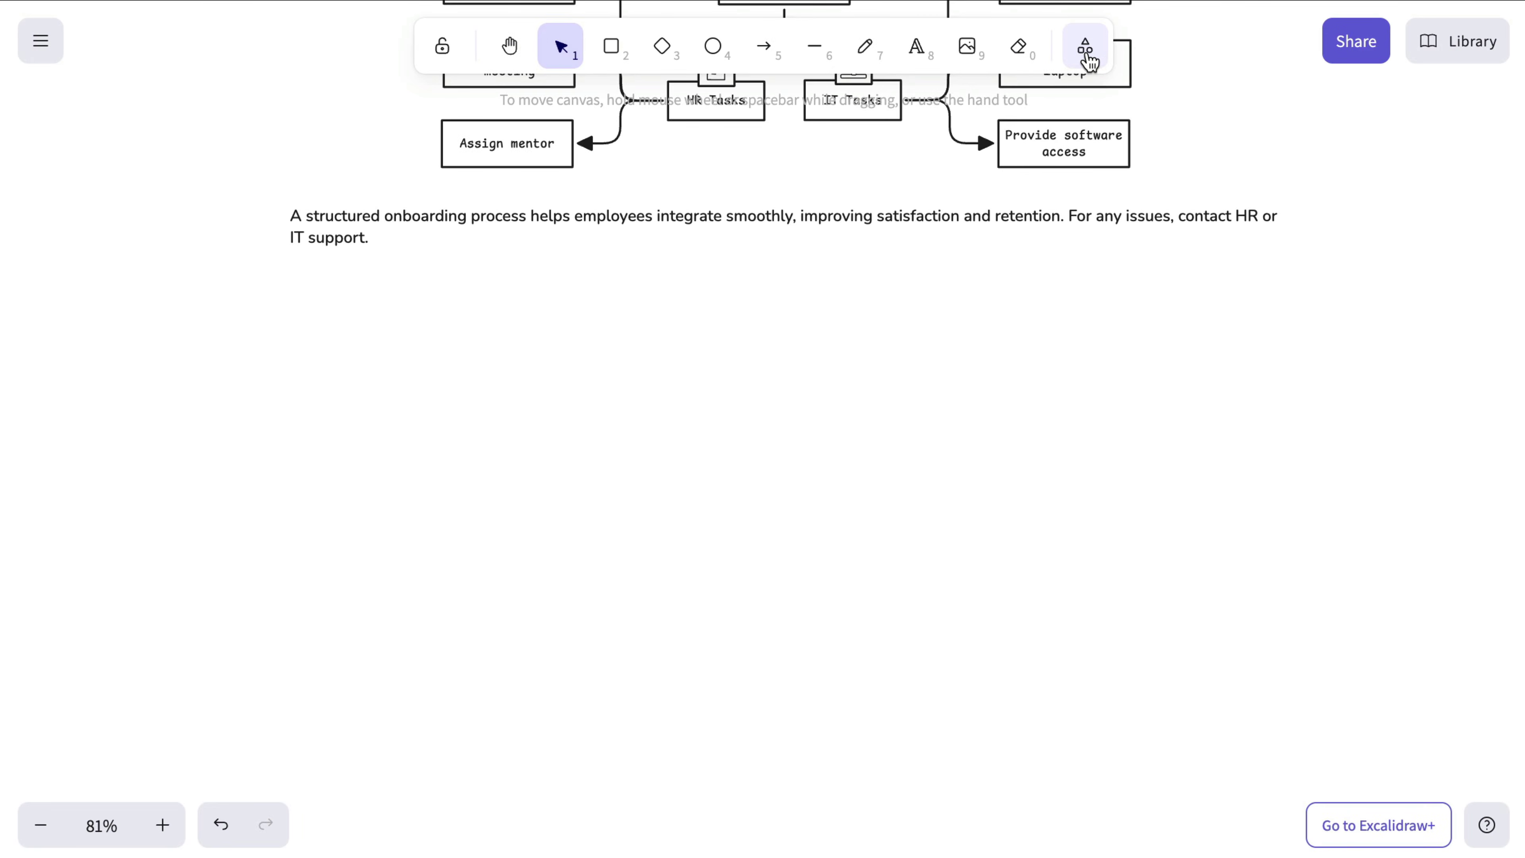
Step: Add a web embed below the closing paragraph showing the pasted YouTube video link
click(1084, 46)
click(1012, 165)
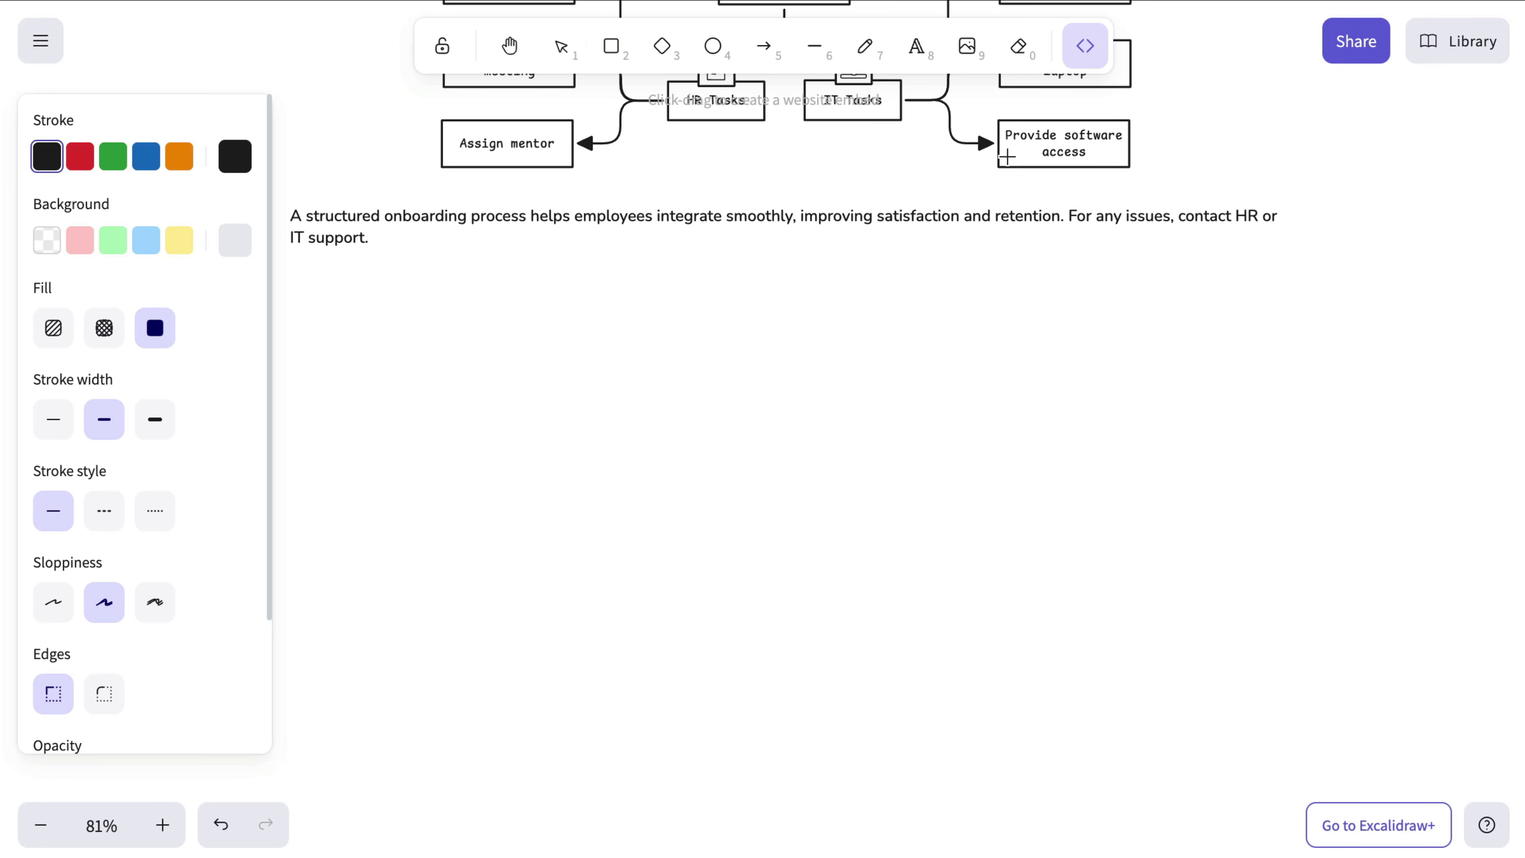
drag(407, 278, 1184, 687)
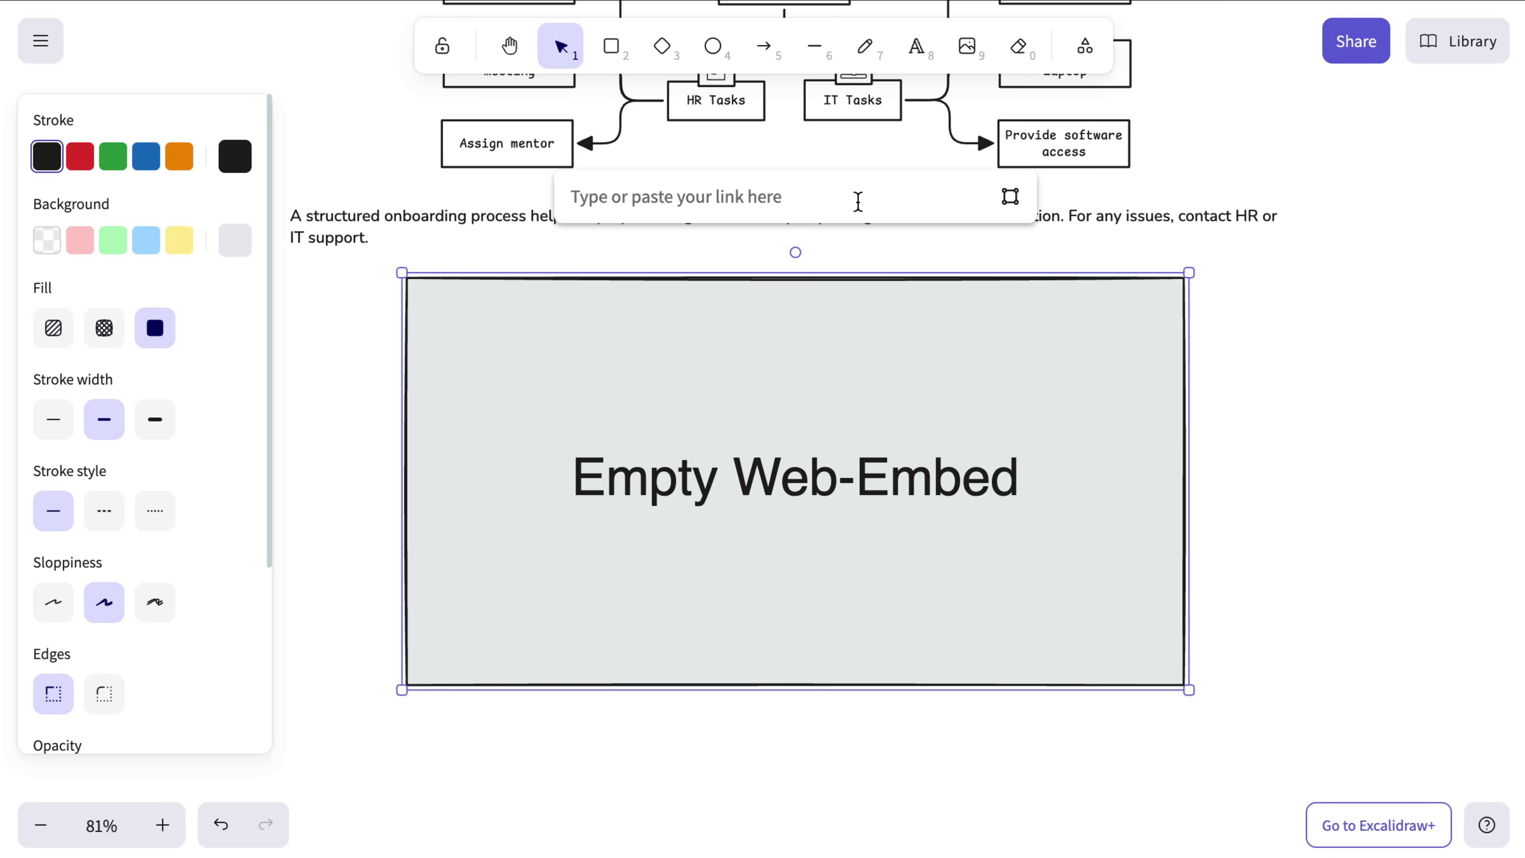
key(ctrl+v)
key(Return)
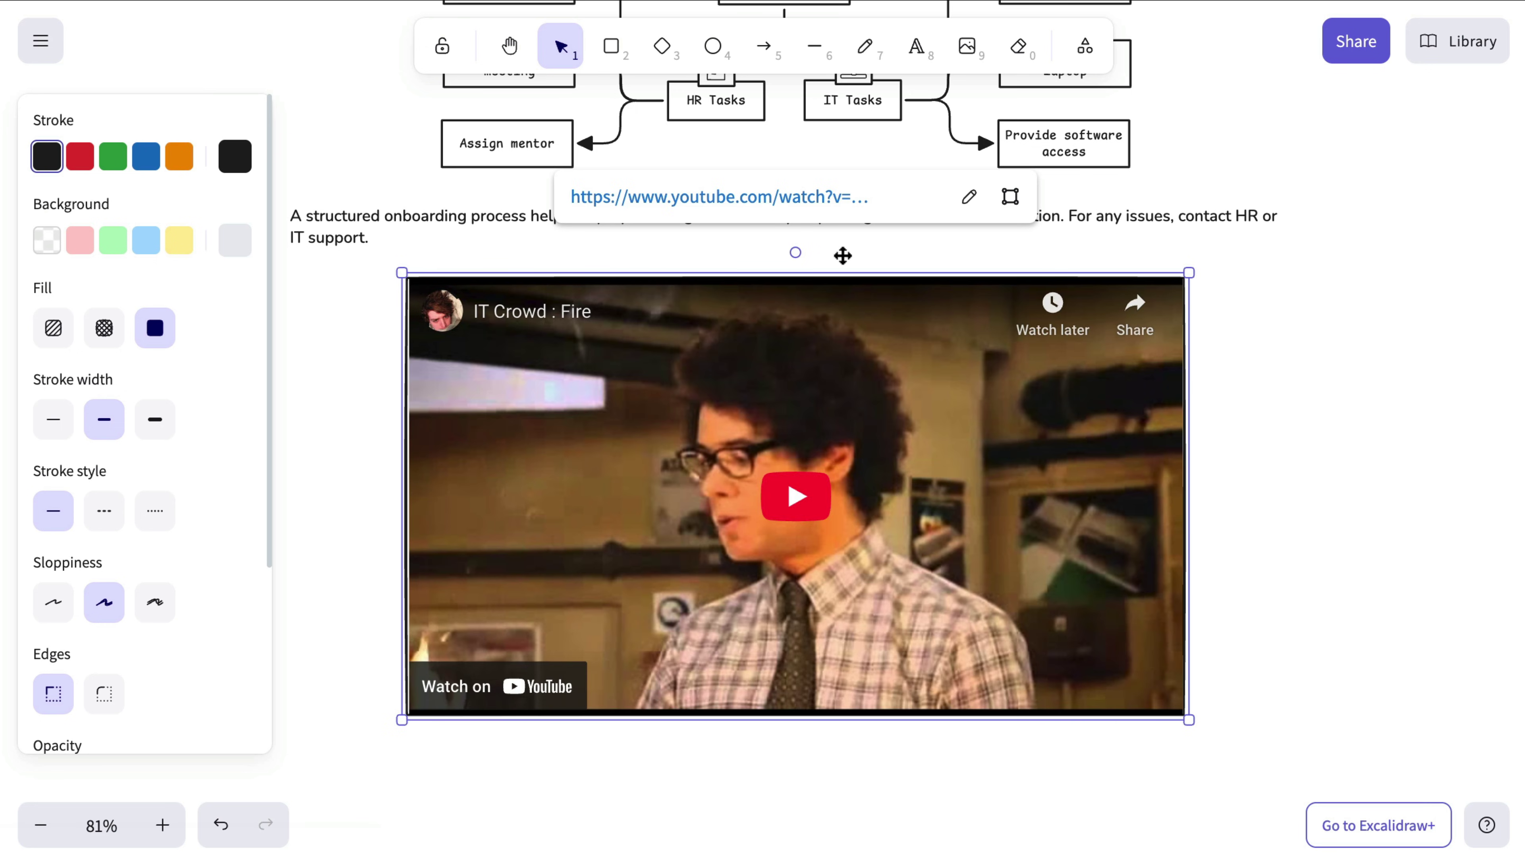
Step: Play the embedded IT Crowd video, then scroll over the guide to review it
click(807, 498)
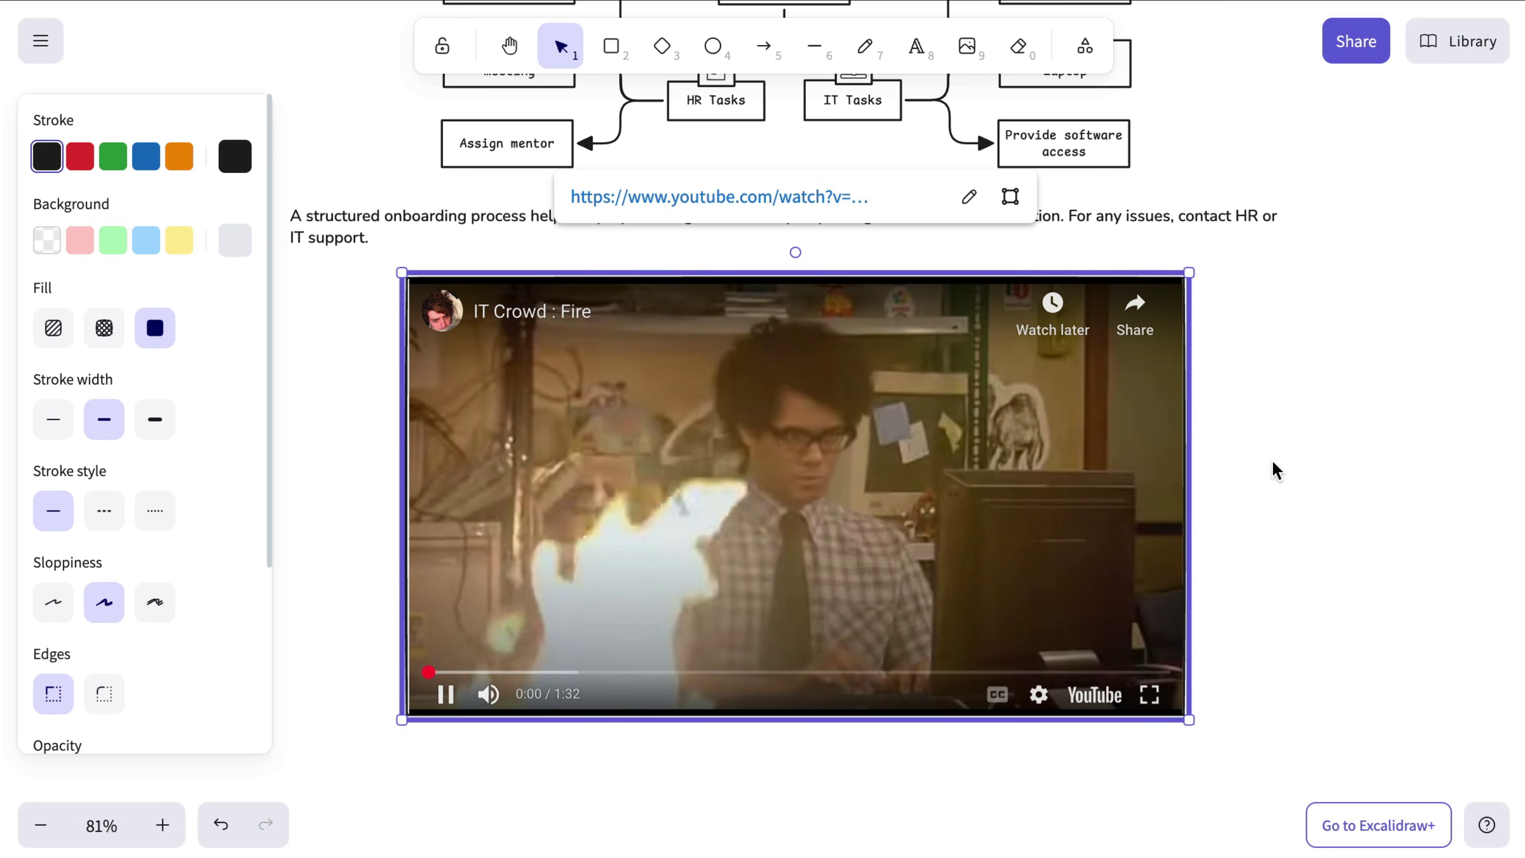
click(1342, 426)
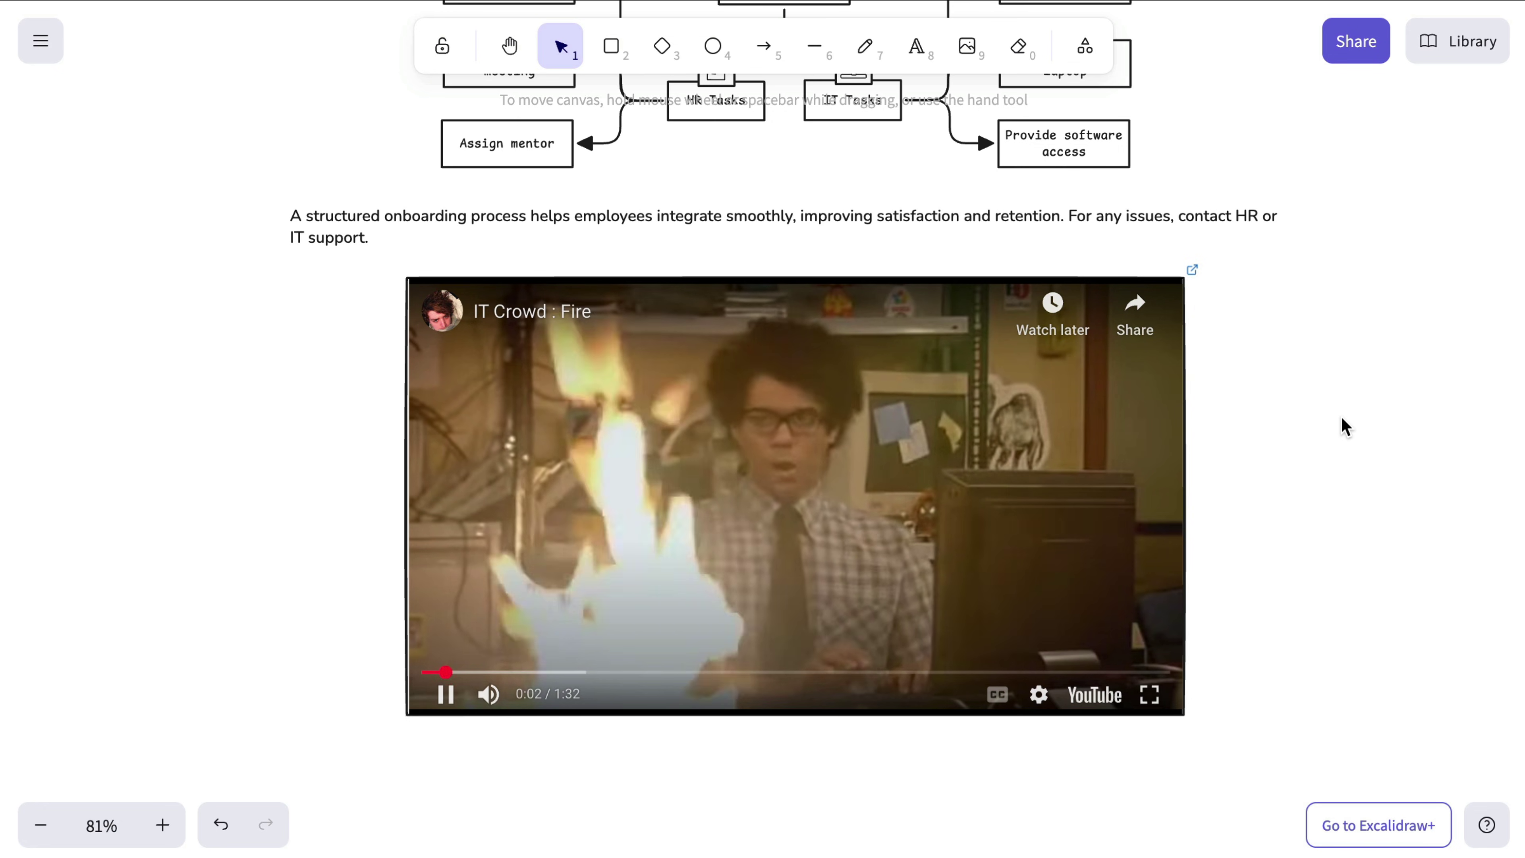
scroll(1331, 463, down, 5)
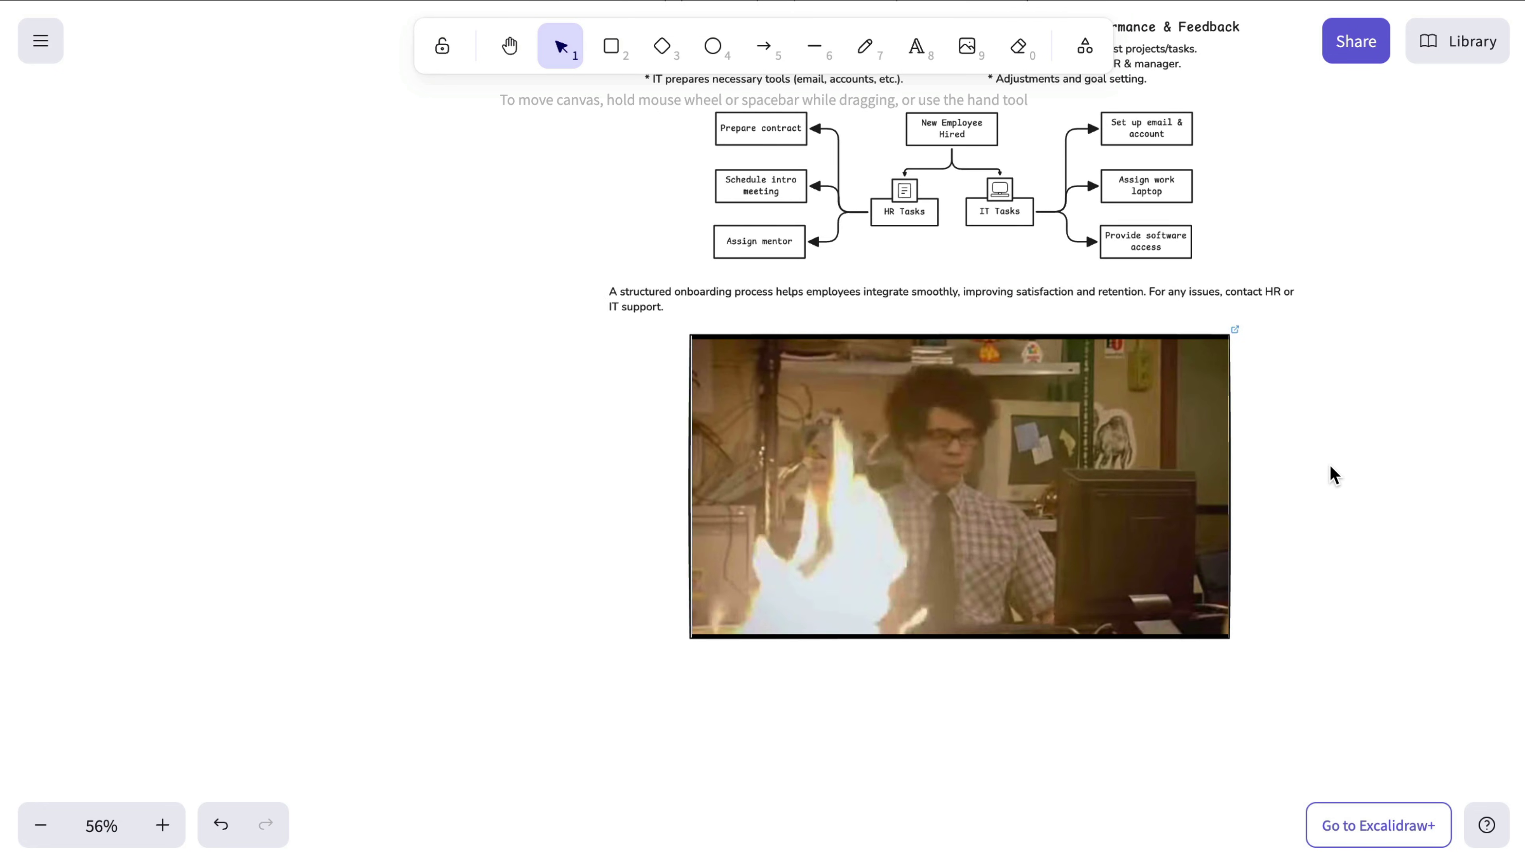
scroll(1330, 466, up, 8)
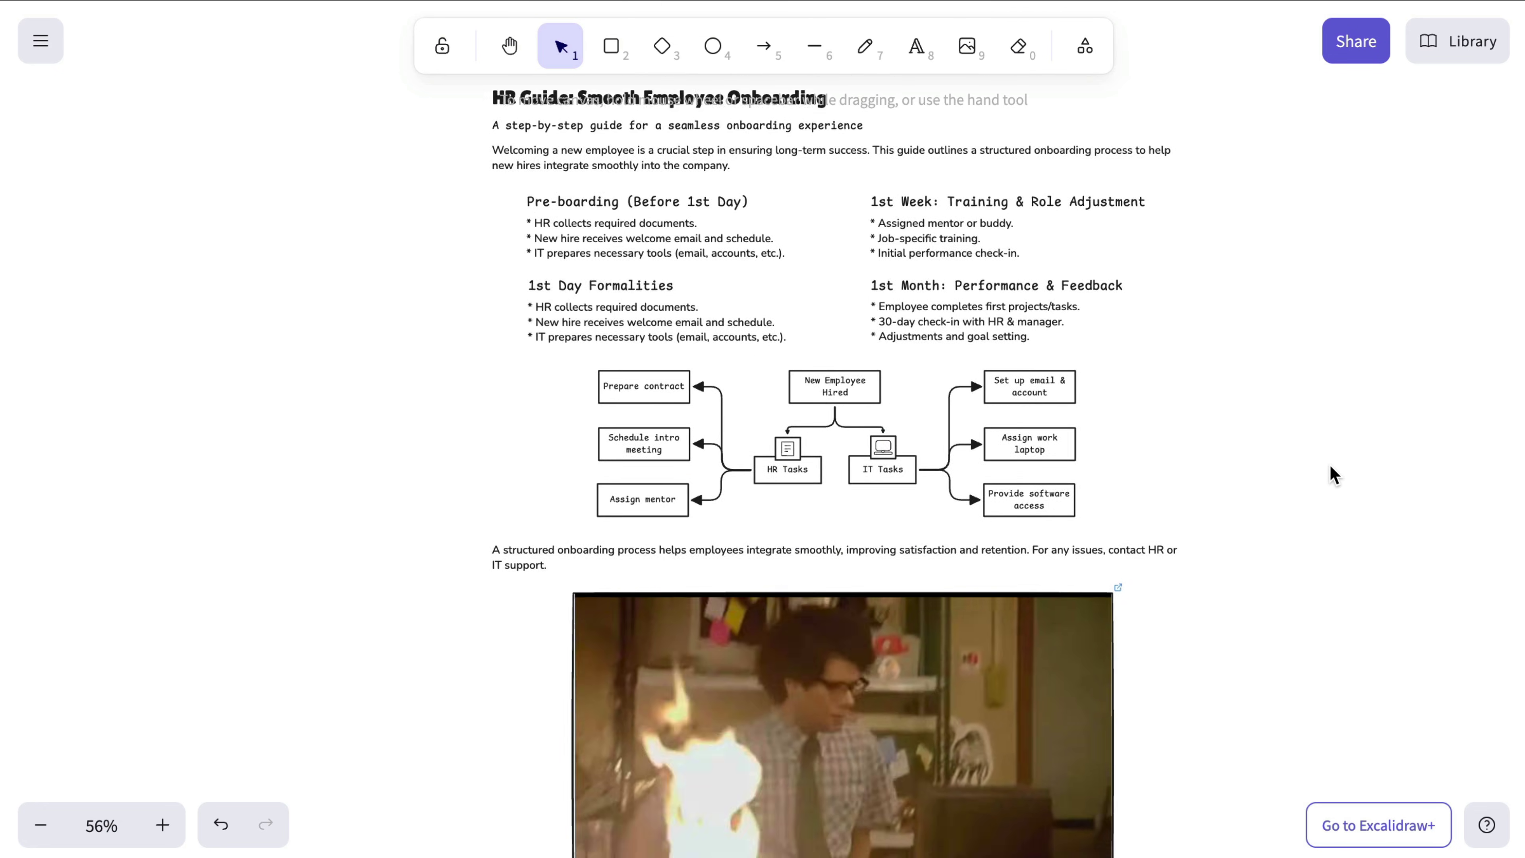
scroll(1330, 469, down, 3)
Step: Start a live collaboration session, copy its room link, and reopen the session details
click(982, 575)
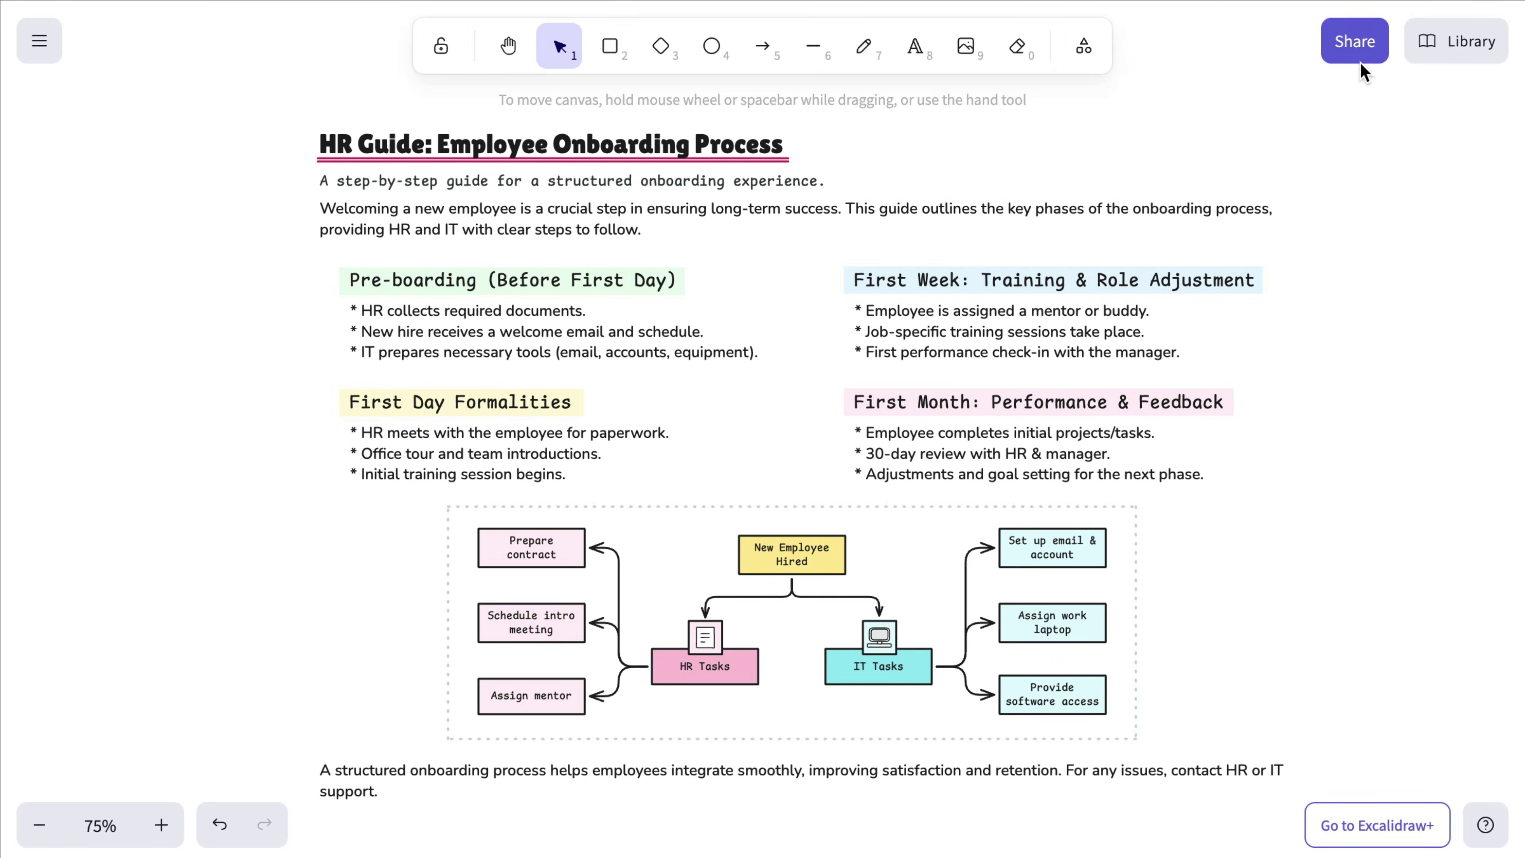
click(1362, 60)
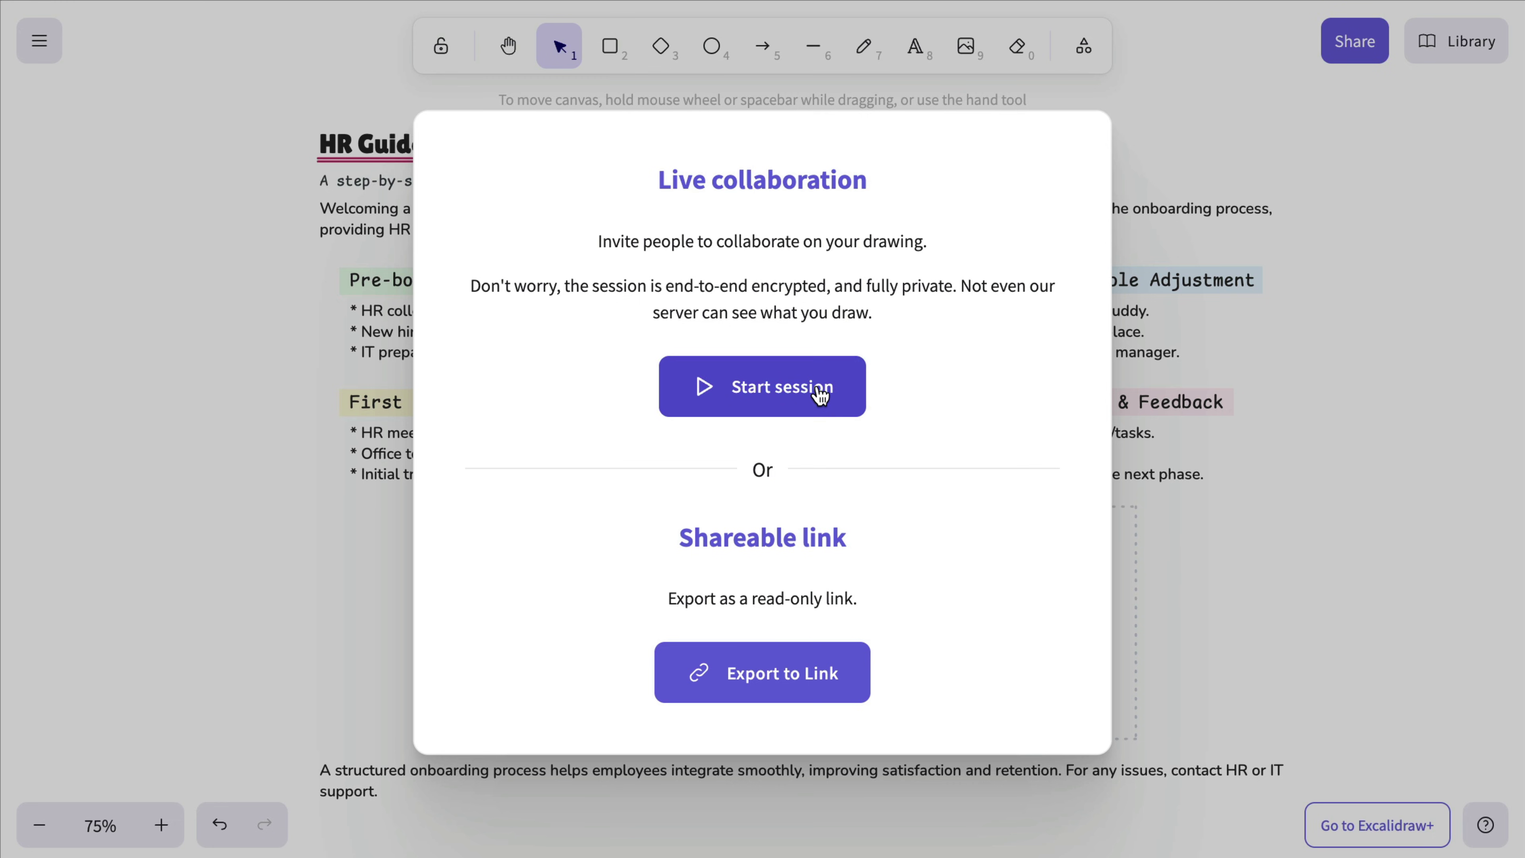
click(820, 394)
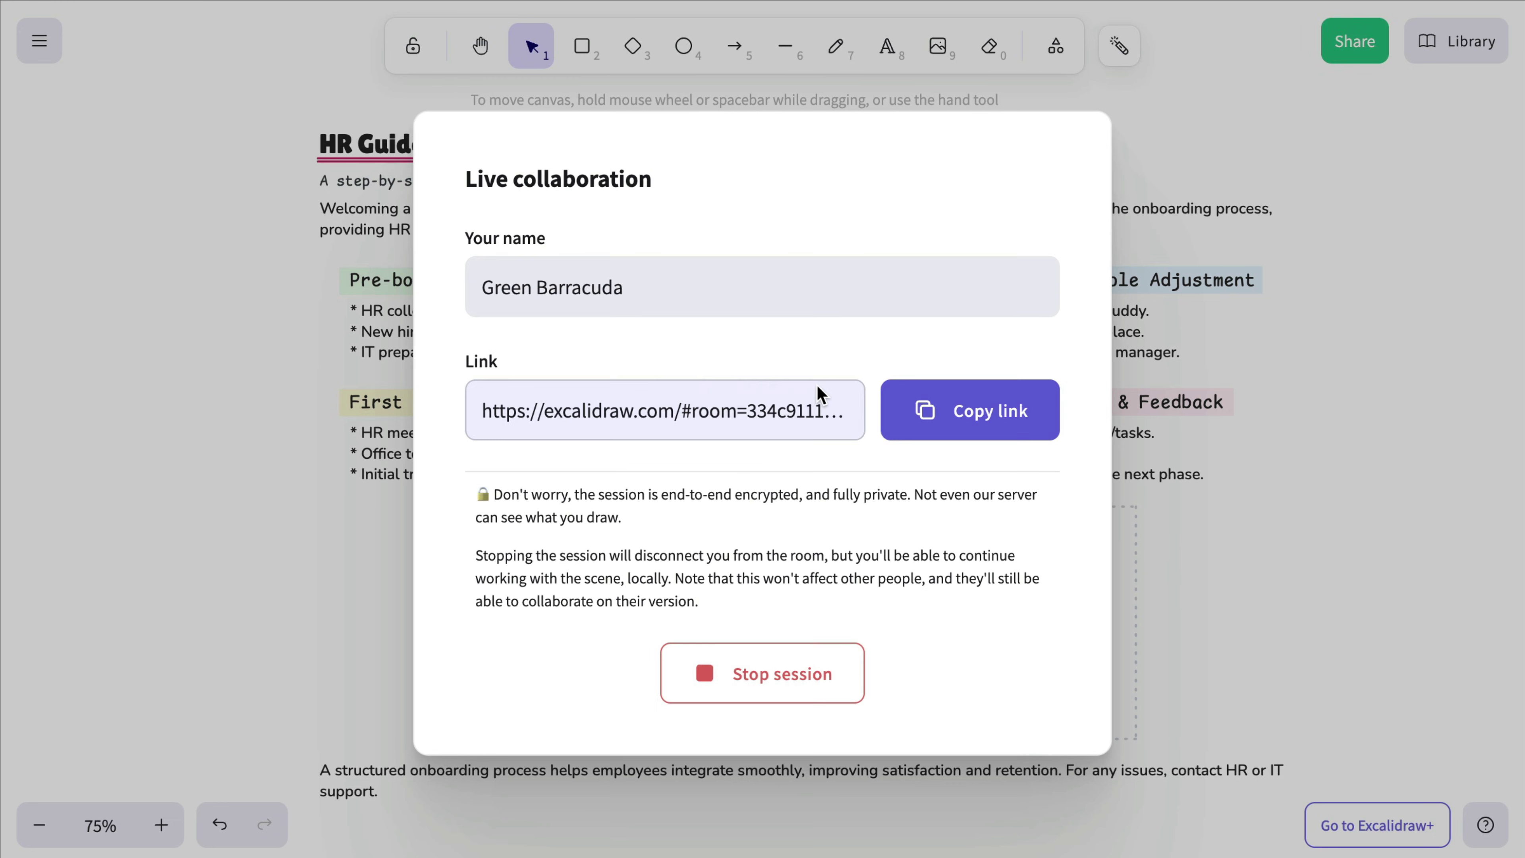
click(977, 397)
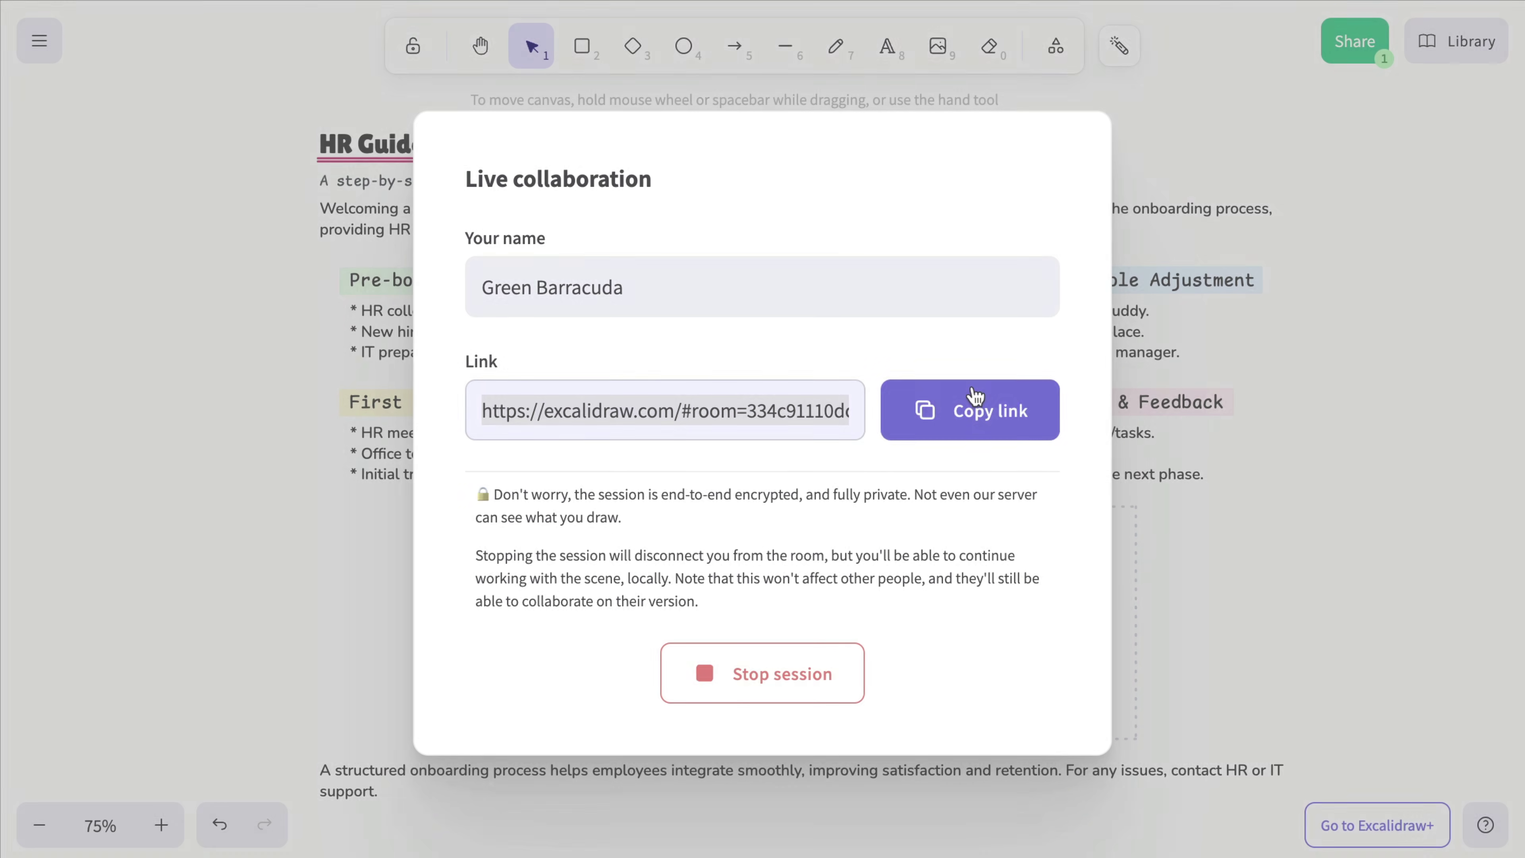
click(1297, 350)
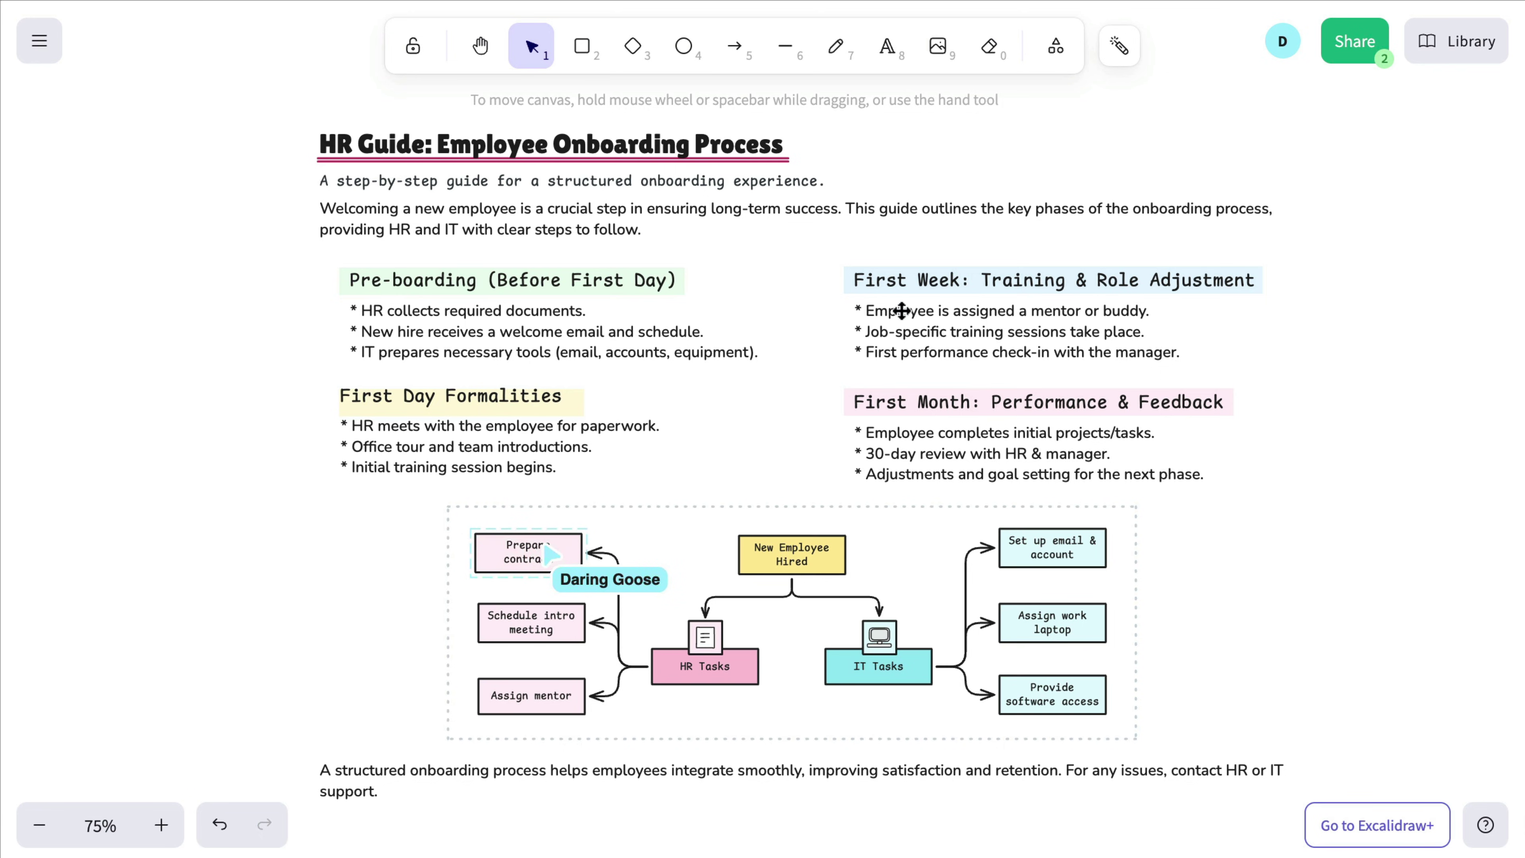
click(1356, 48)
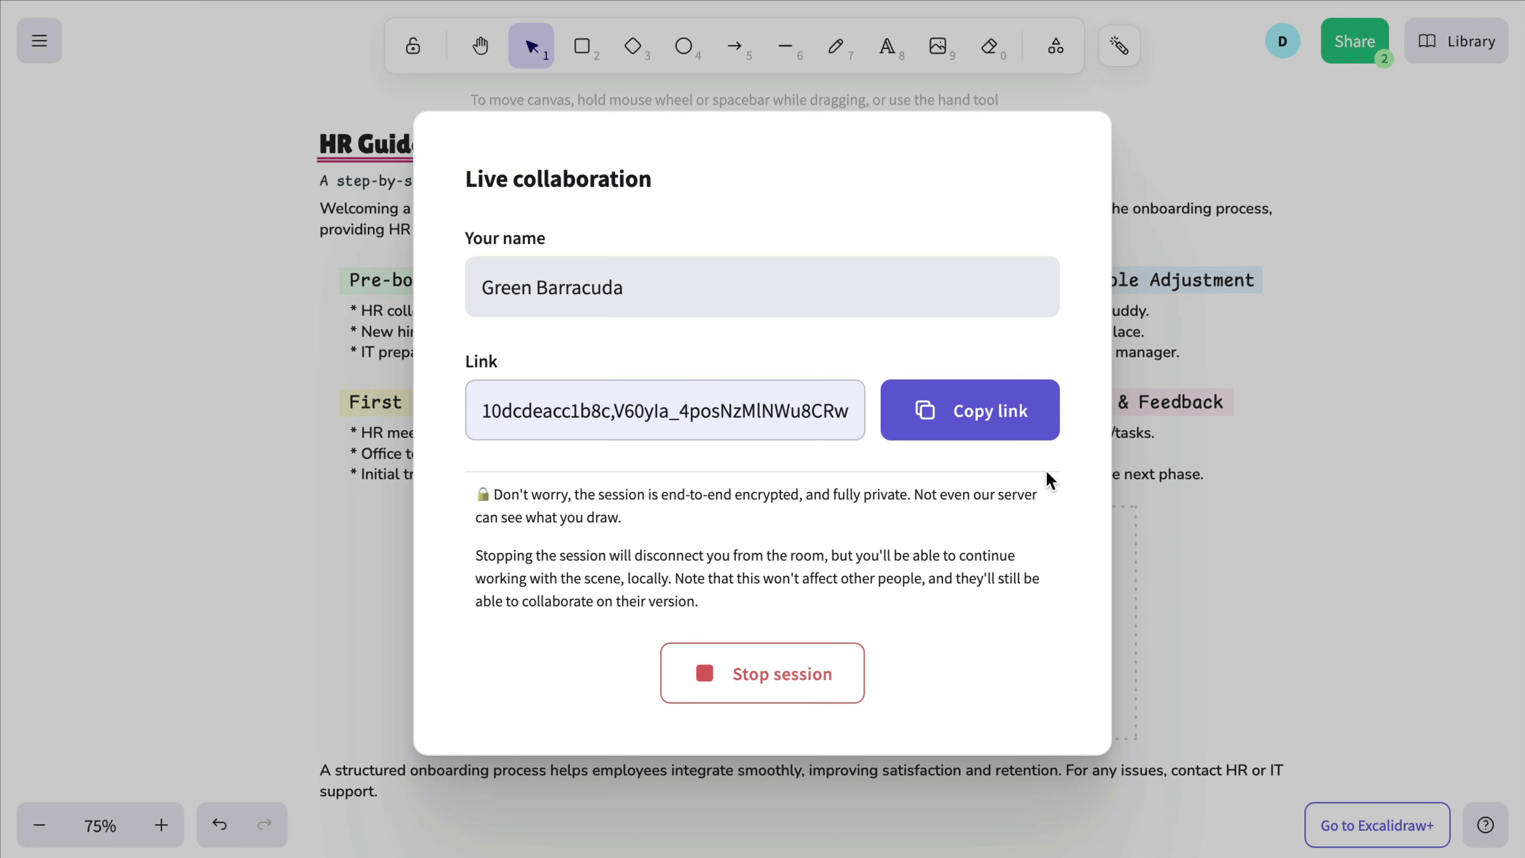
Step: Stop the live session and copy a read-only exported link to the scene
click(768, 670)
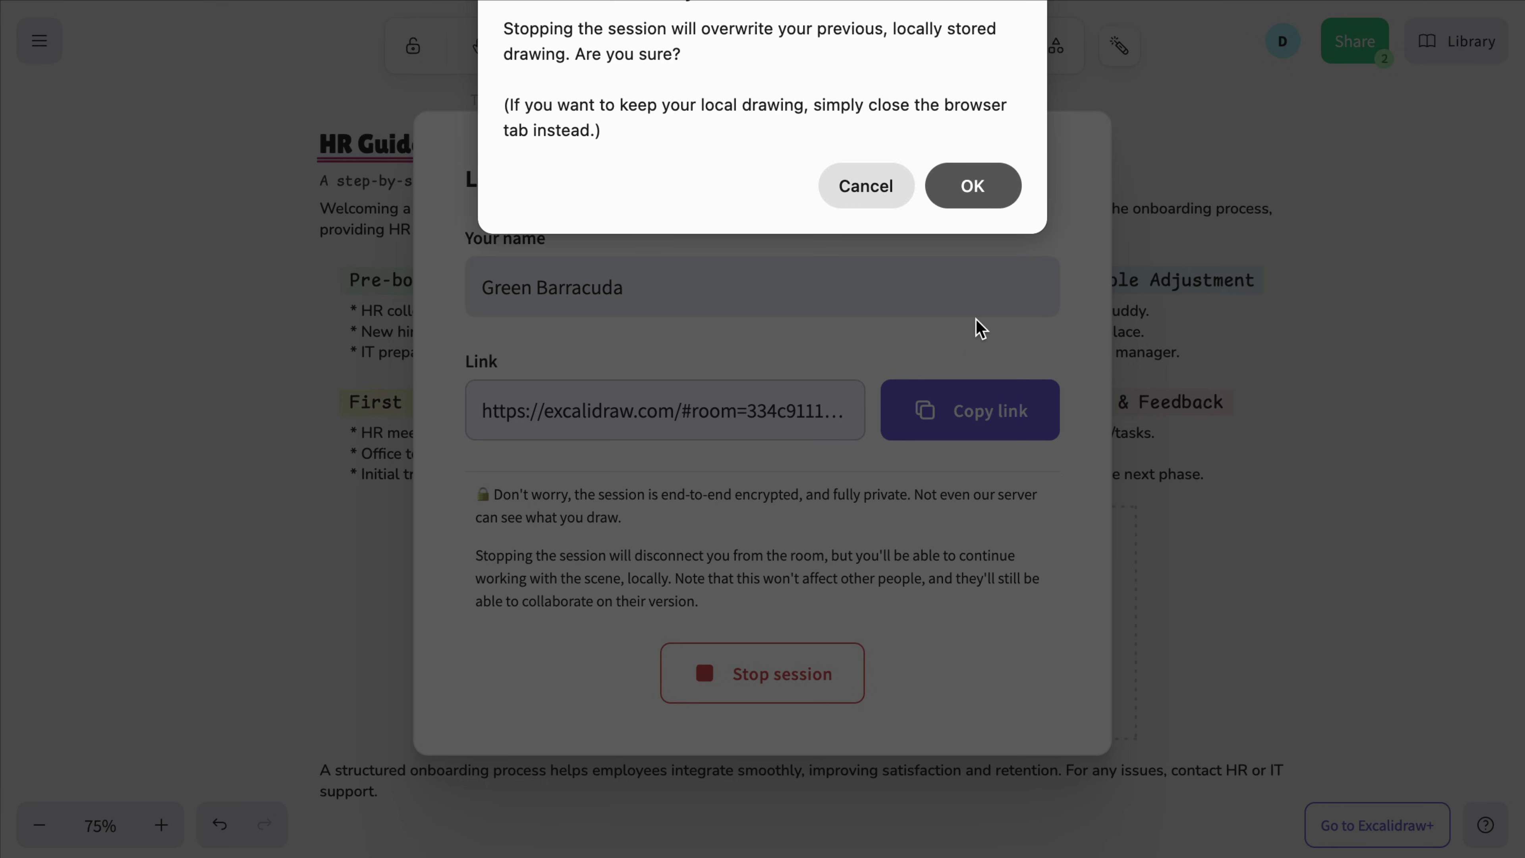
click(992, 193)
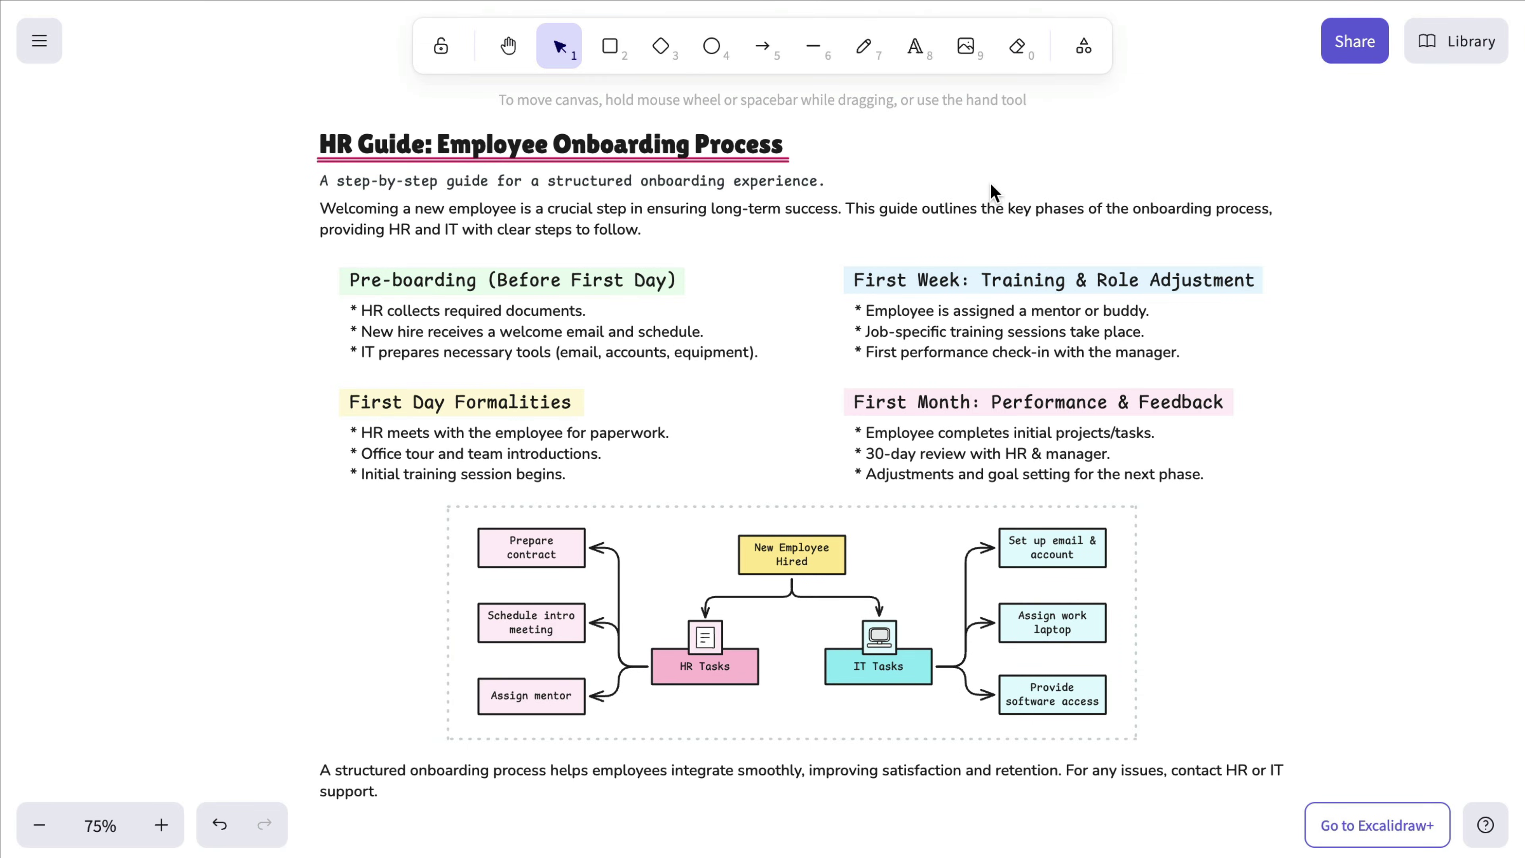
click(1356, 45)
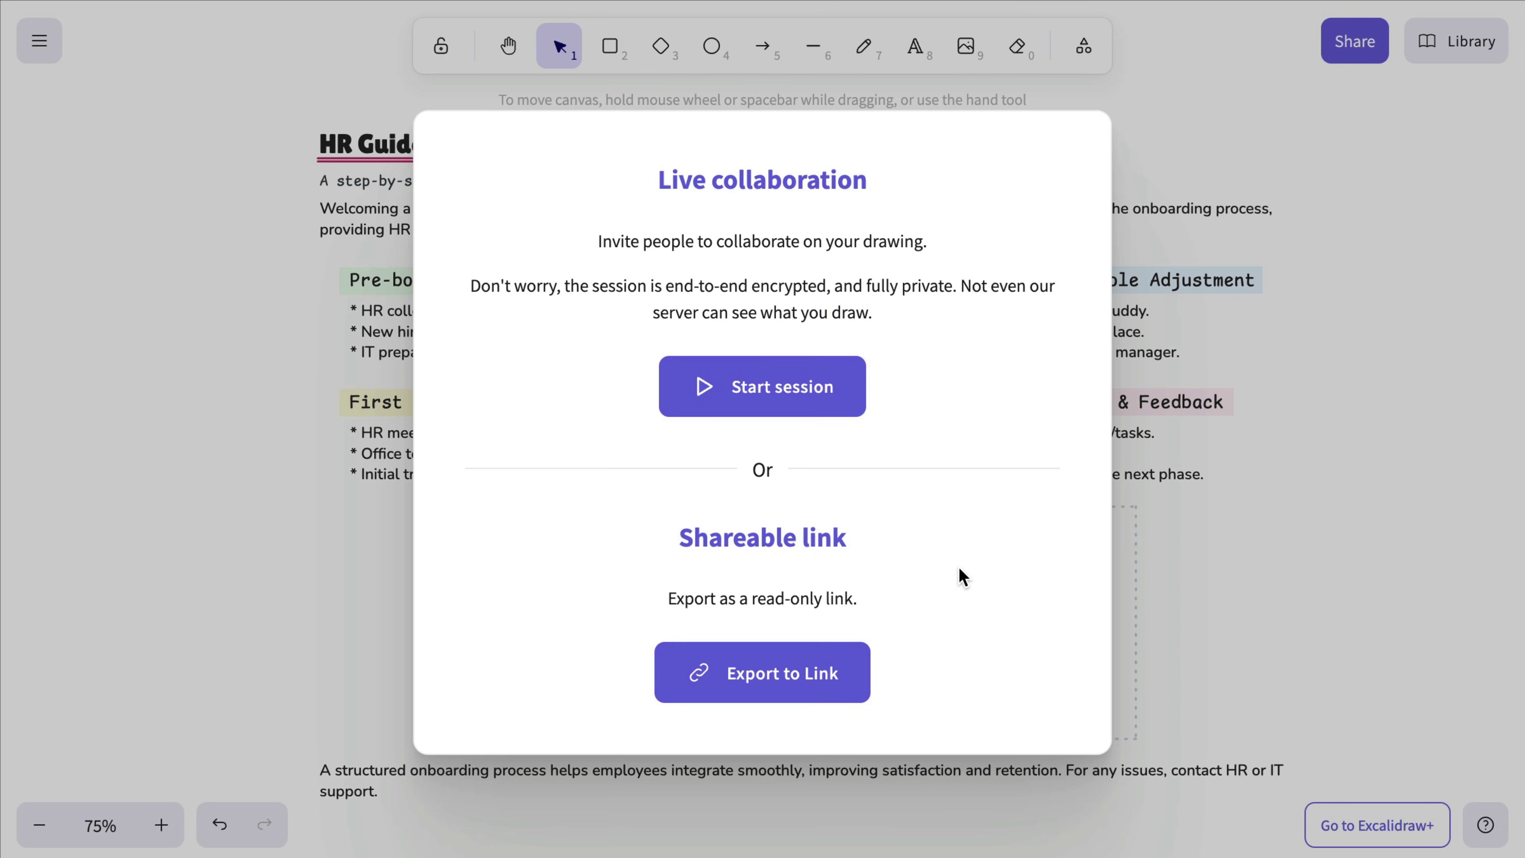
click(792, 678)
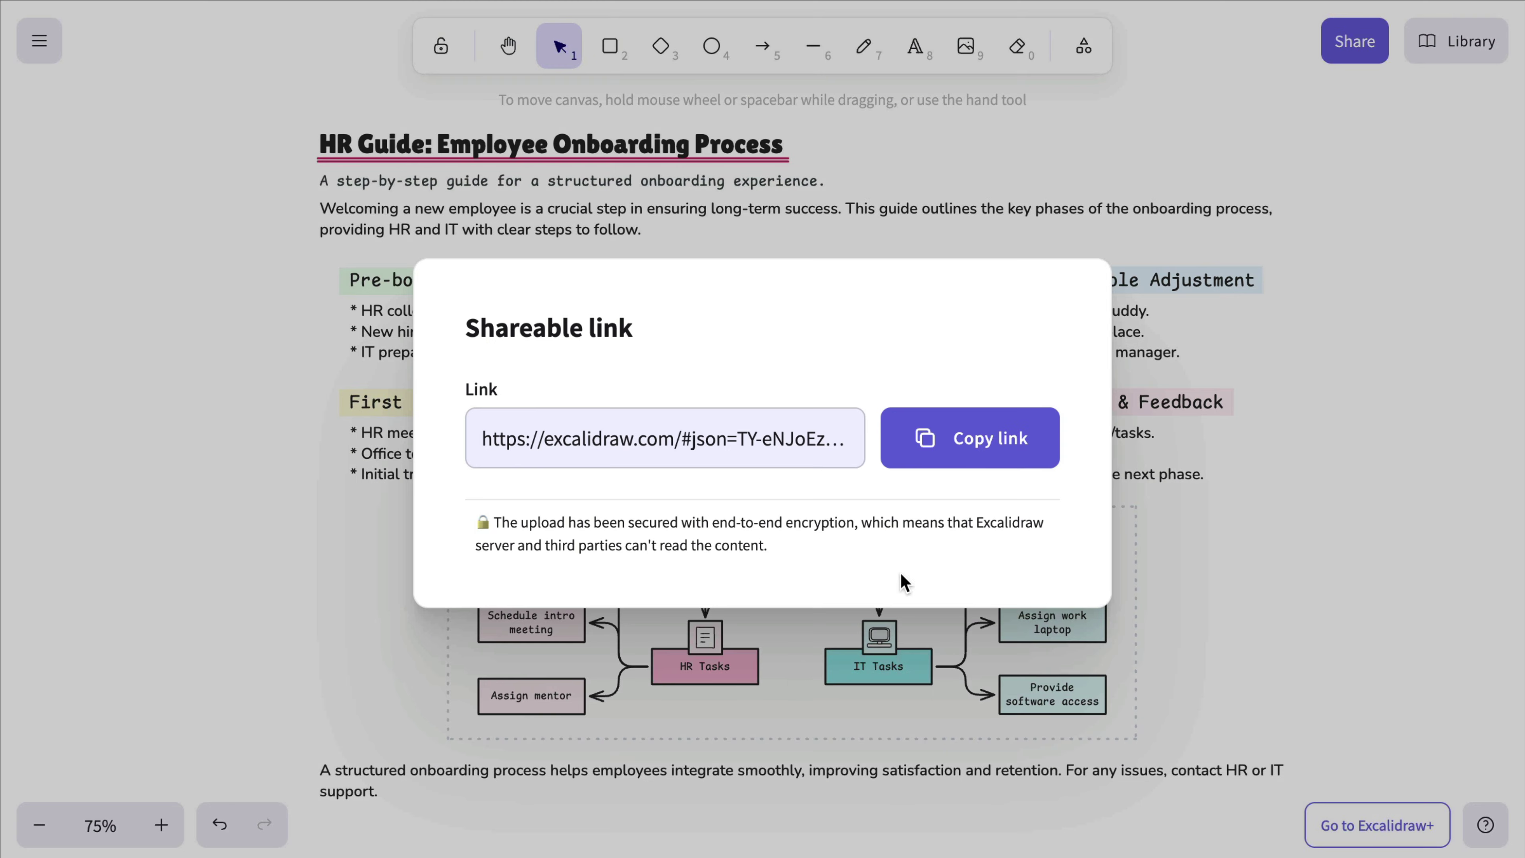
click(981, 447)
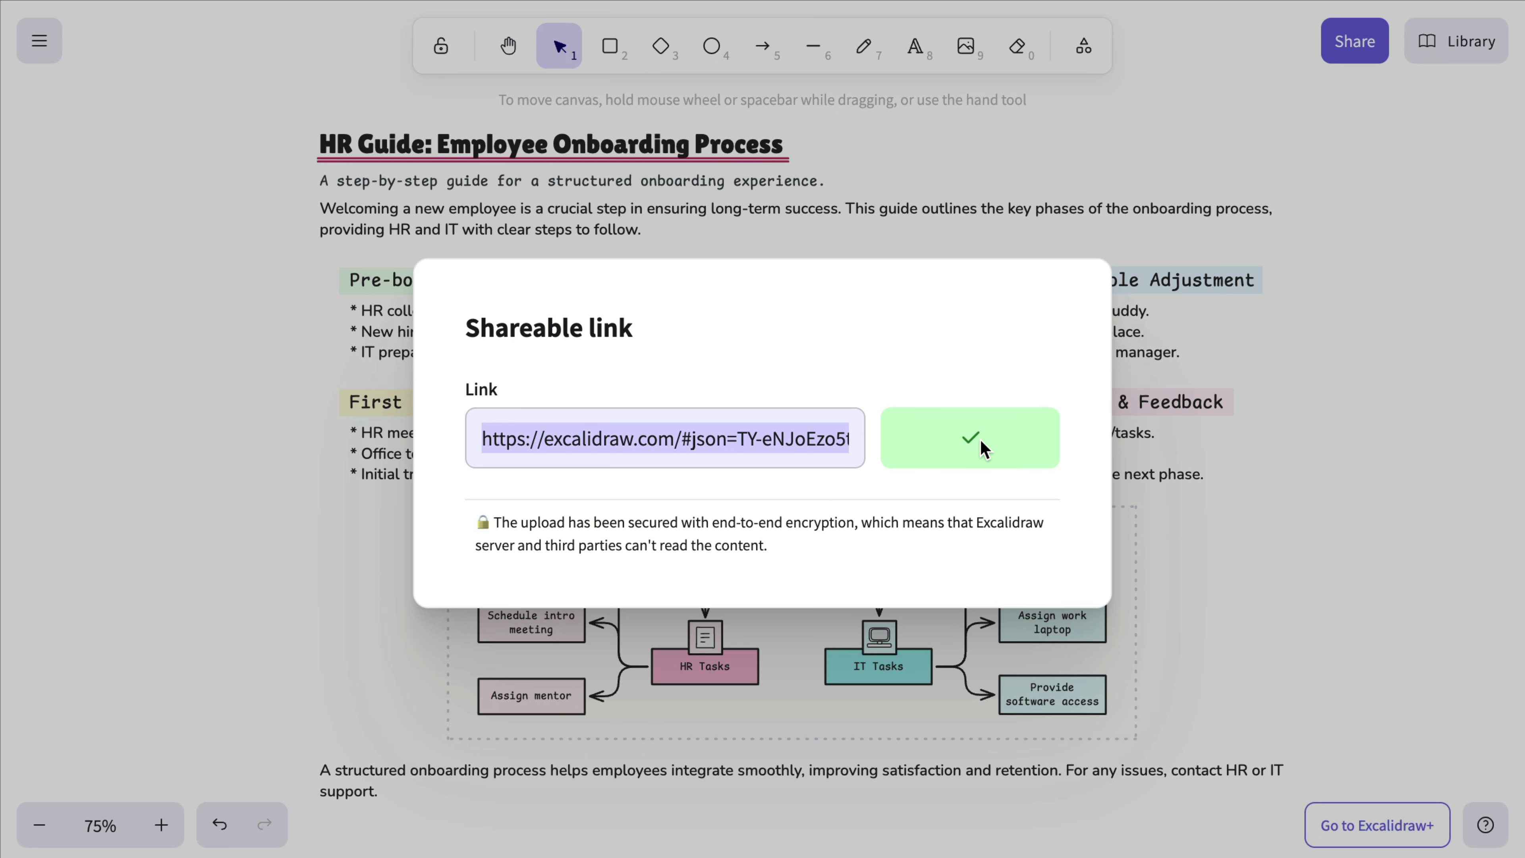
click(1309, 365)
Step: Pan across the canvas and briefly select the guide's title text
key(h)
scroll(879, 488, down, 5)
scroll(879, 488, up, 6)
scroll(878, 486, down, 1)
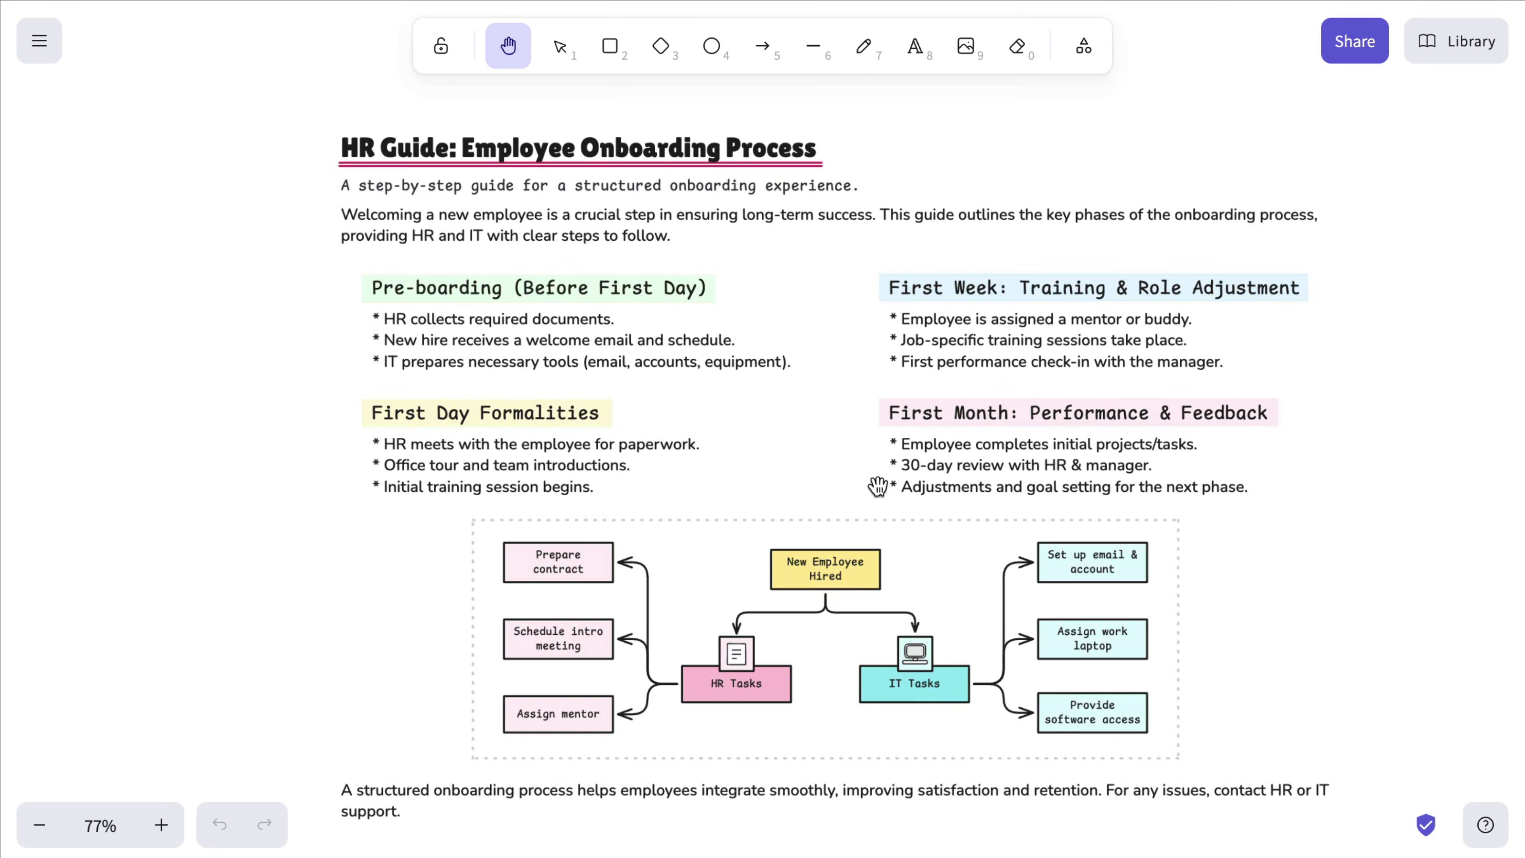
scroll(879, 488, right, 2)
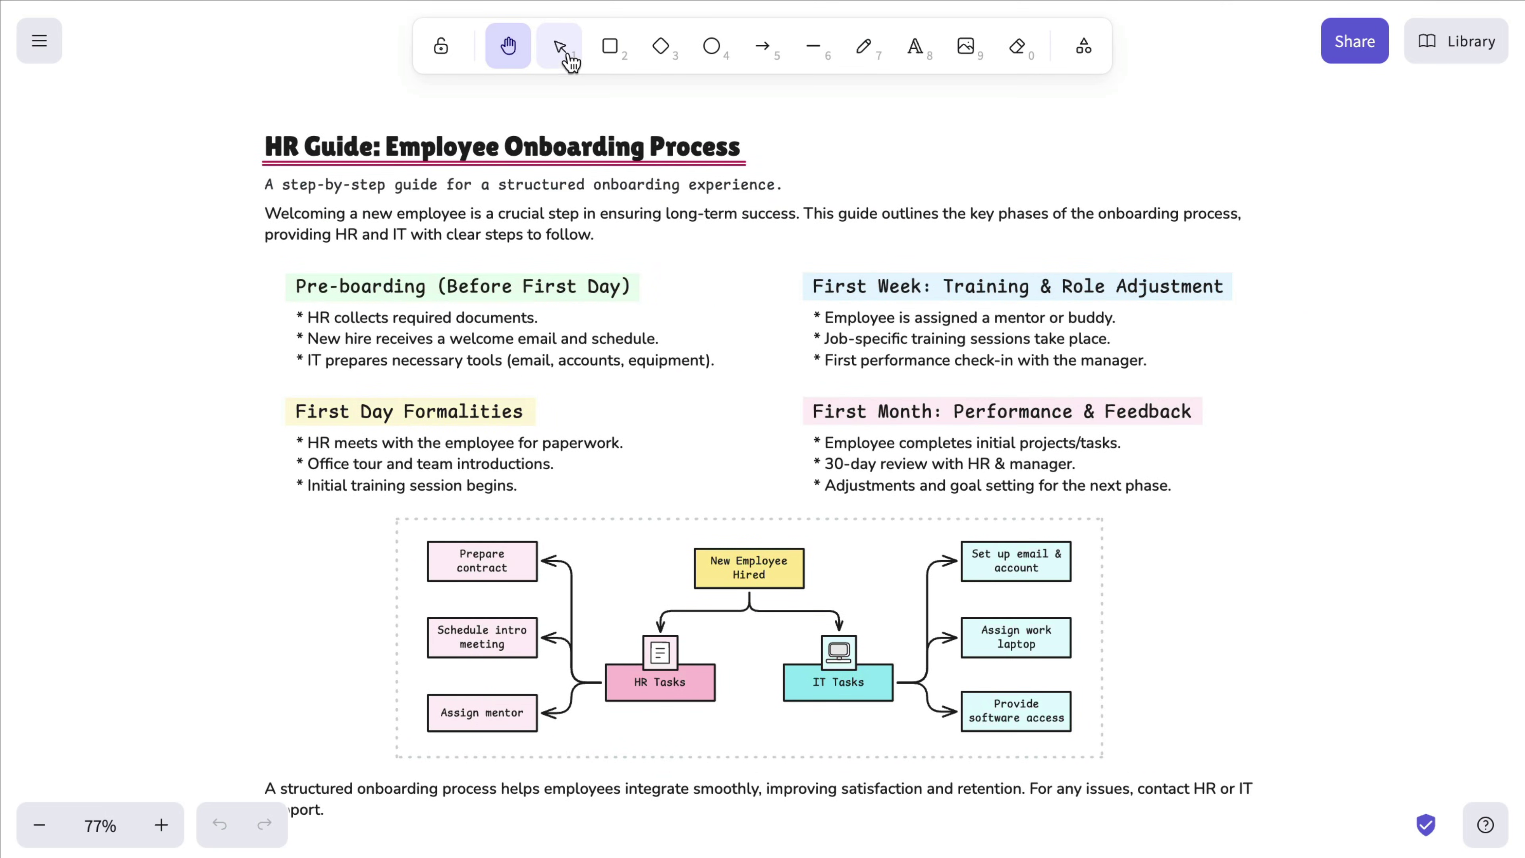
click(564, 54)
click(585, 150)
click(908, 136)
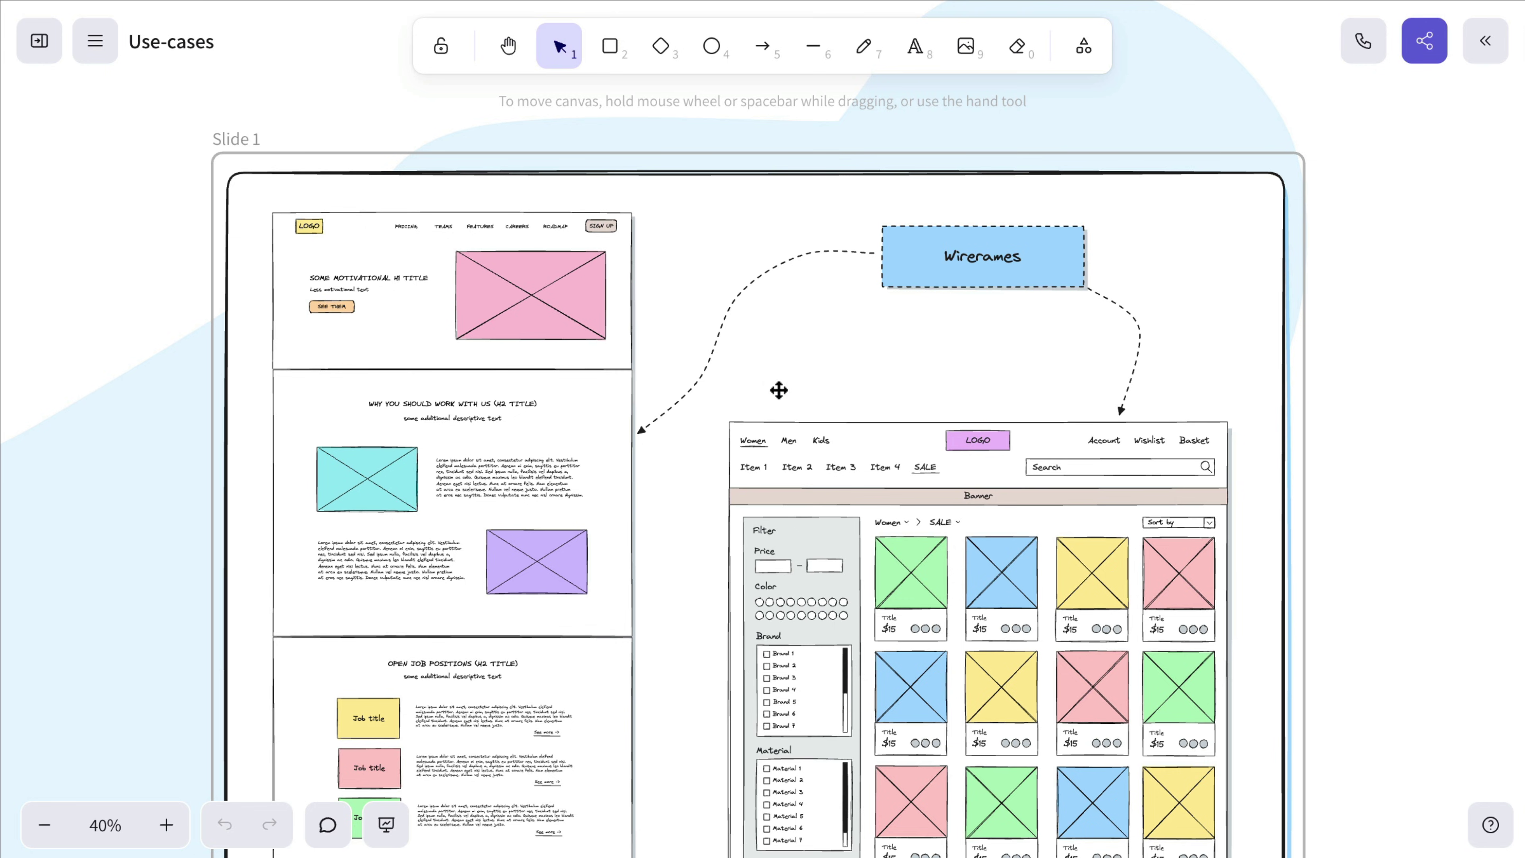
Step: Enable a view-only shareable link for the Use-cases scene and copy it
click(1423, 44)
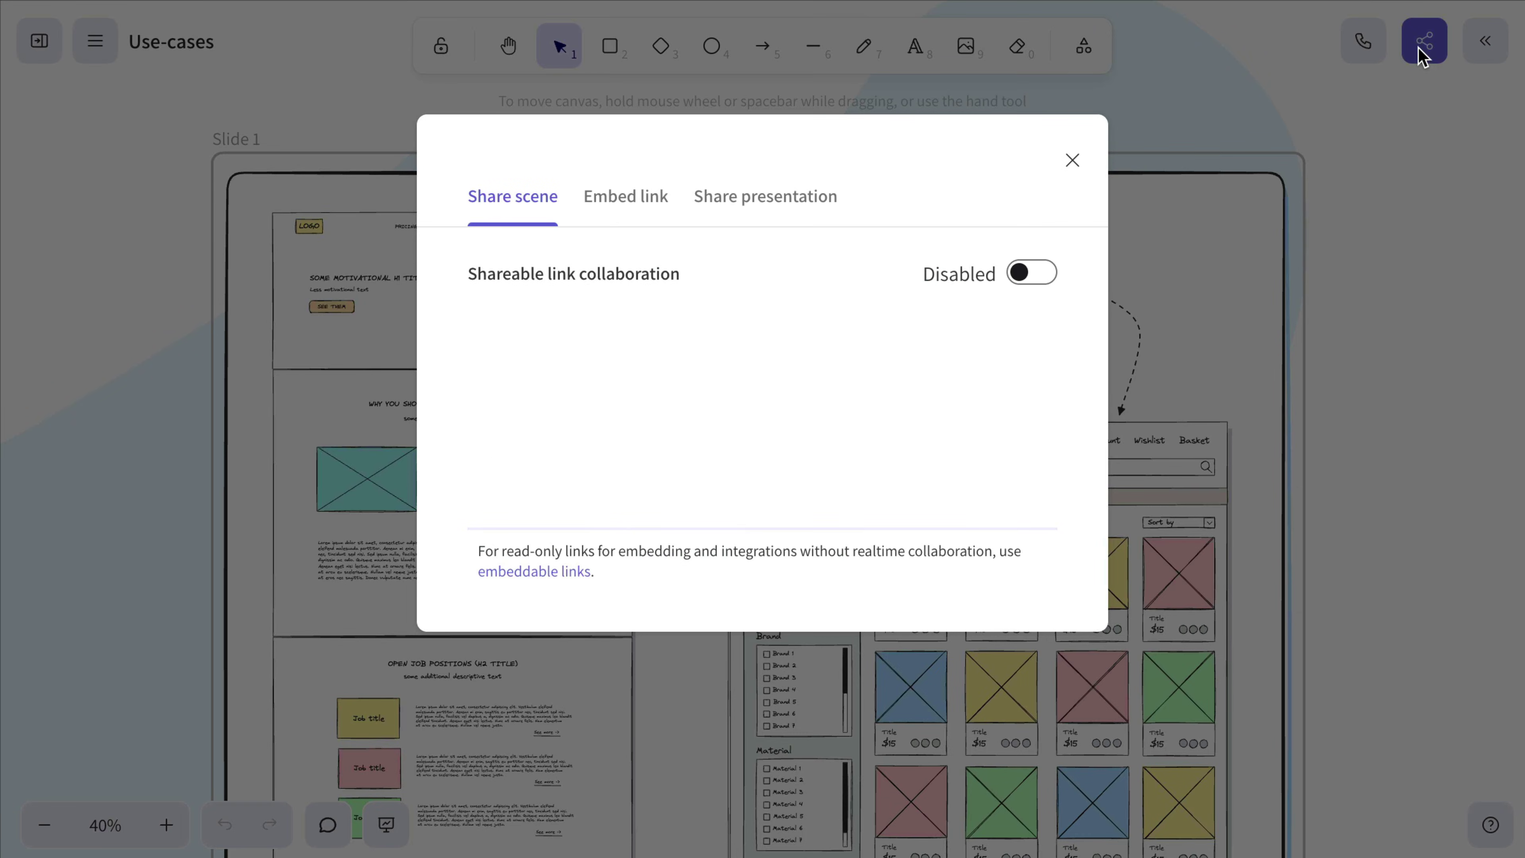
click(1037, 283)
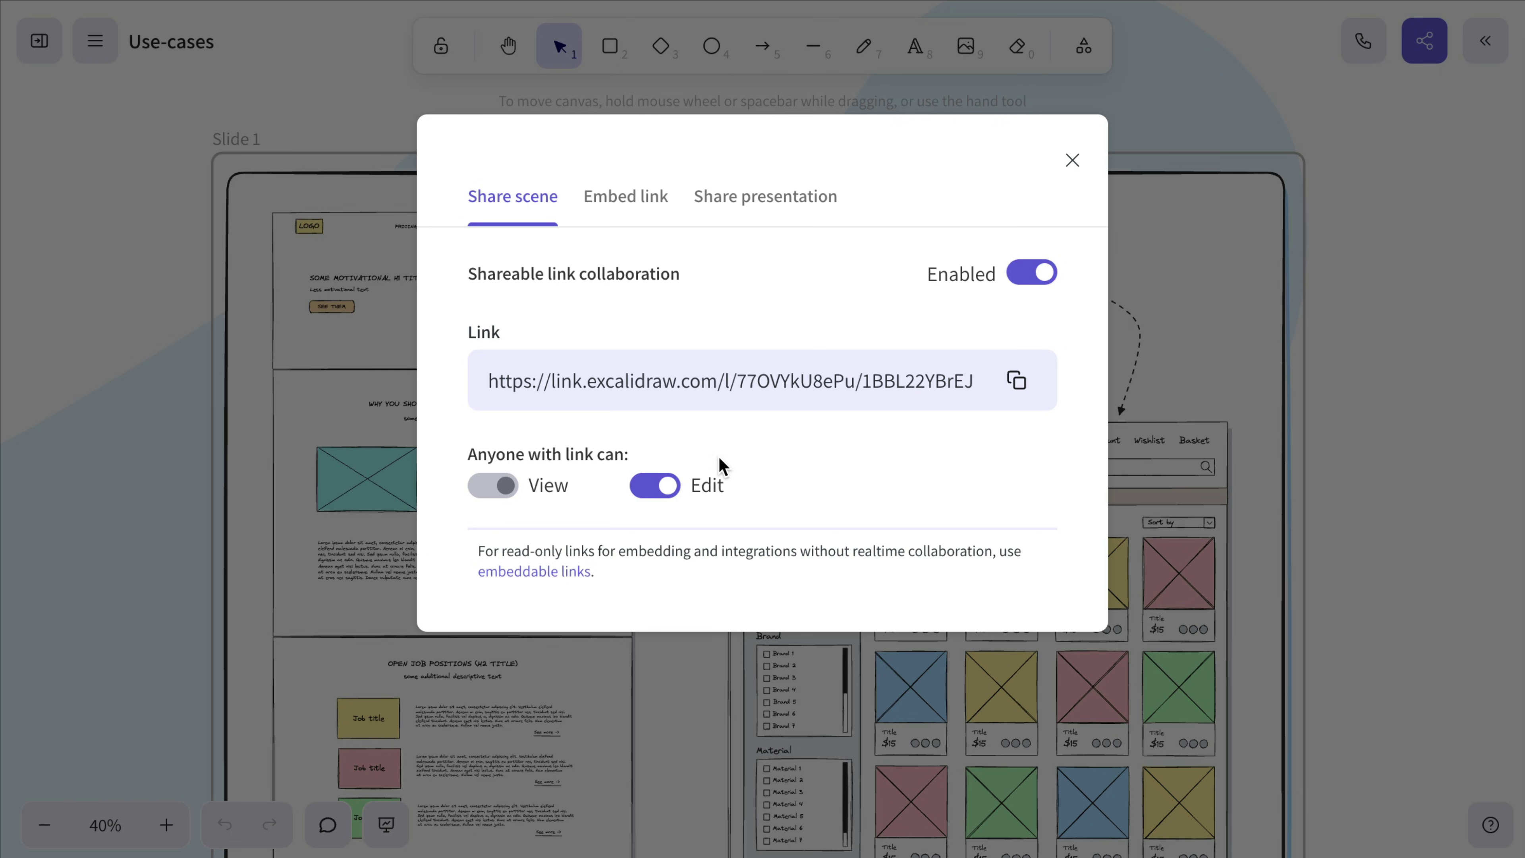
click(659, 496)
click(1015, 382)
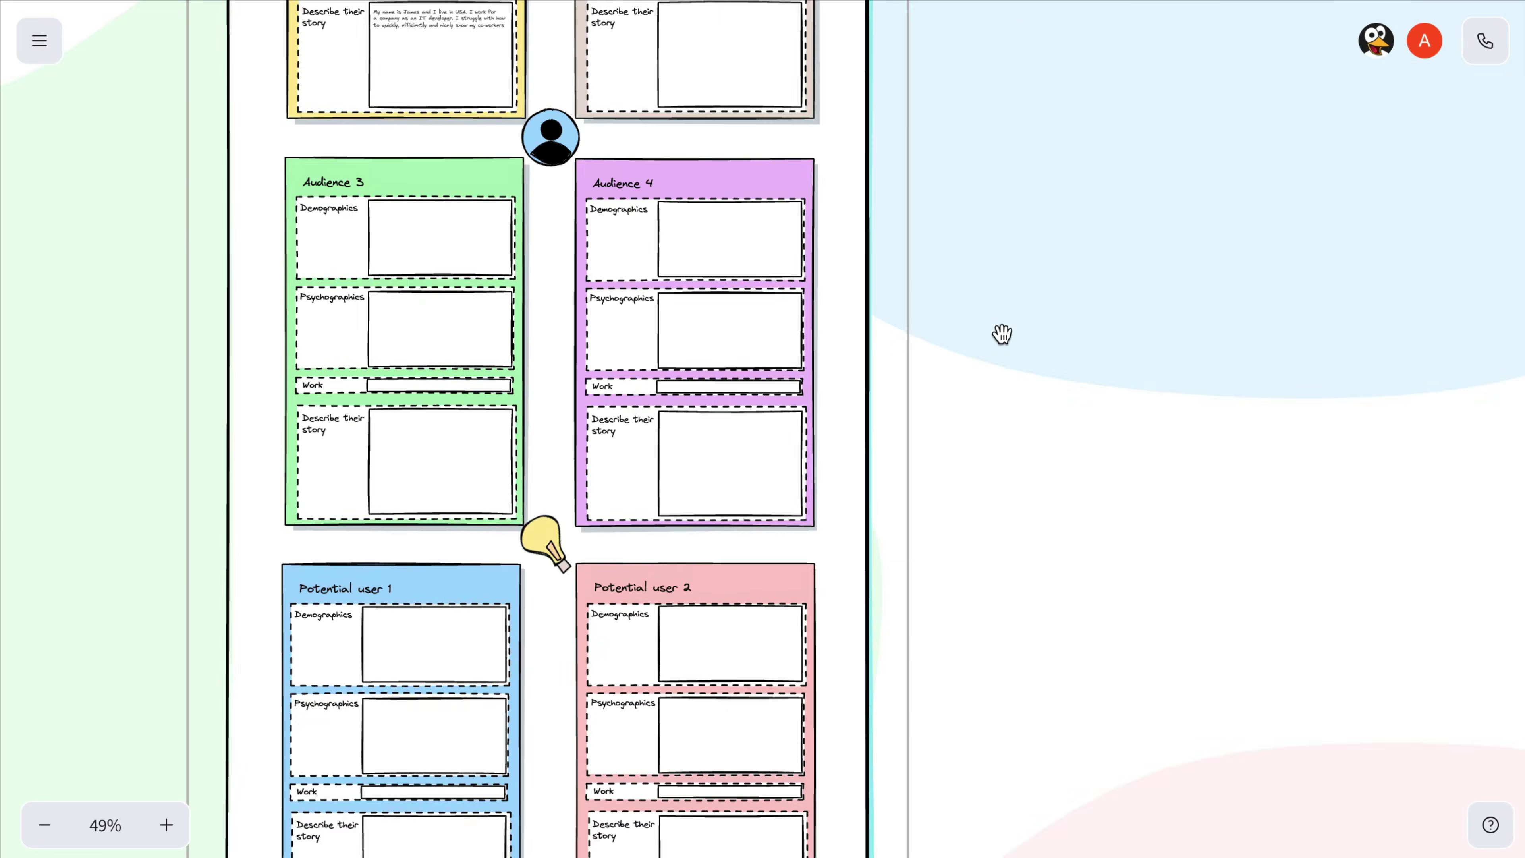
Step: Pan around the Use-cases scene and allow anyone with the shared link to edit
scroll(1001, 334, up, 10)
scroll(1001, 334, right, 10)
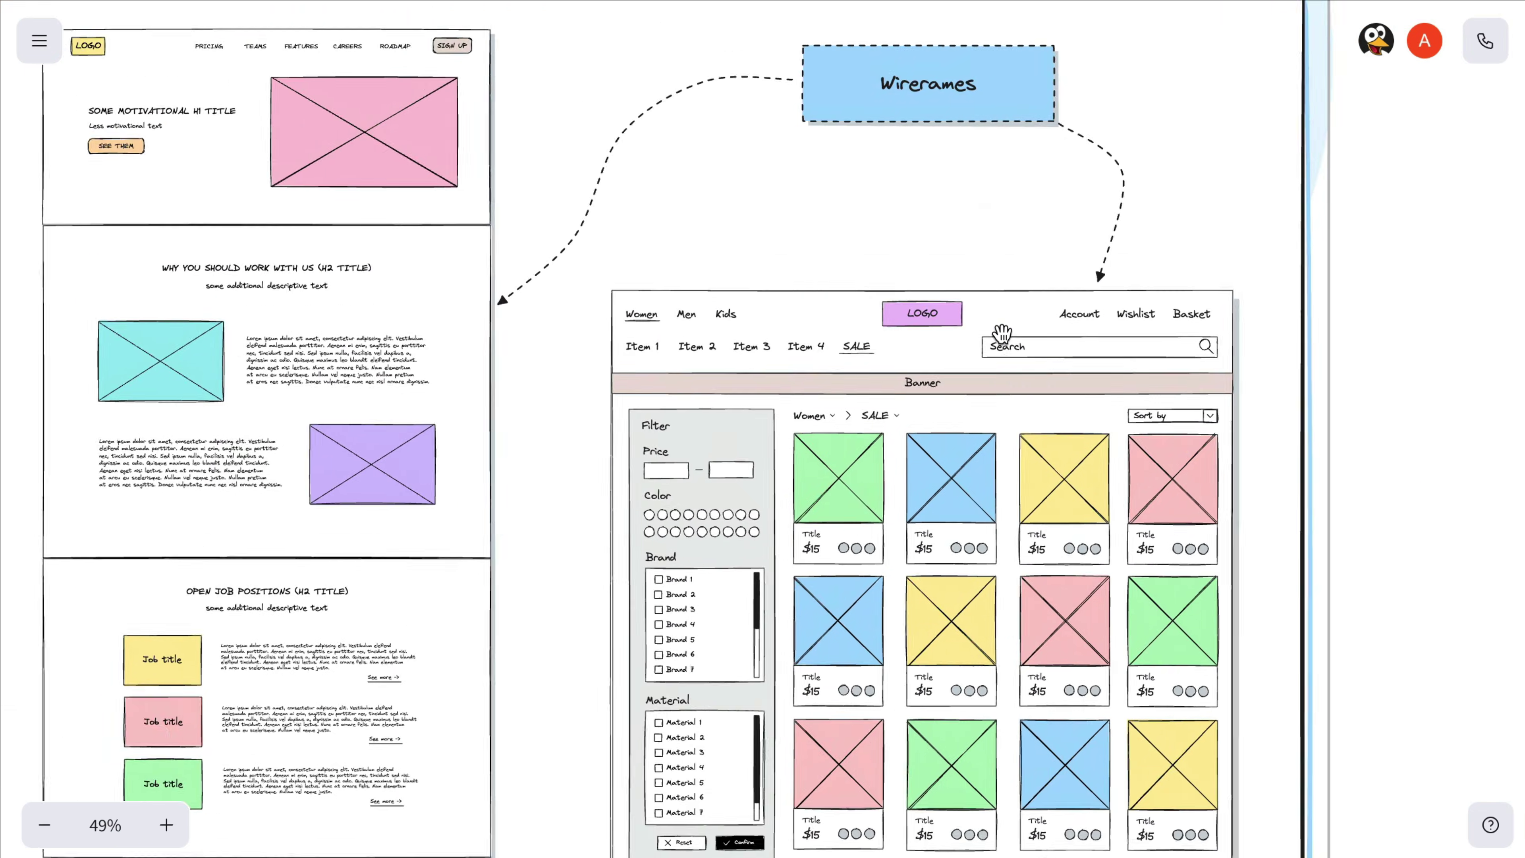
scroll(1001, 334, up, 5)
scroll(1001, 334, left, 4)
scroll(885, 376, up, 4)
scroll(885, 377, right, 3)
scroll(858, 459, down, 4)
scroll(858, 460, left, 3)
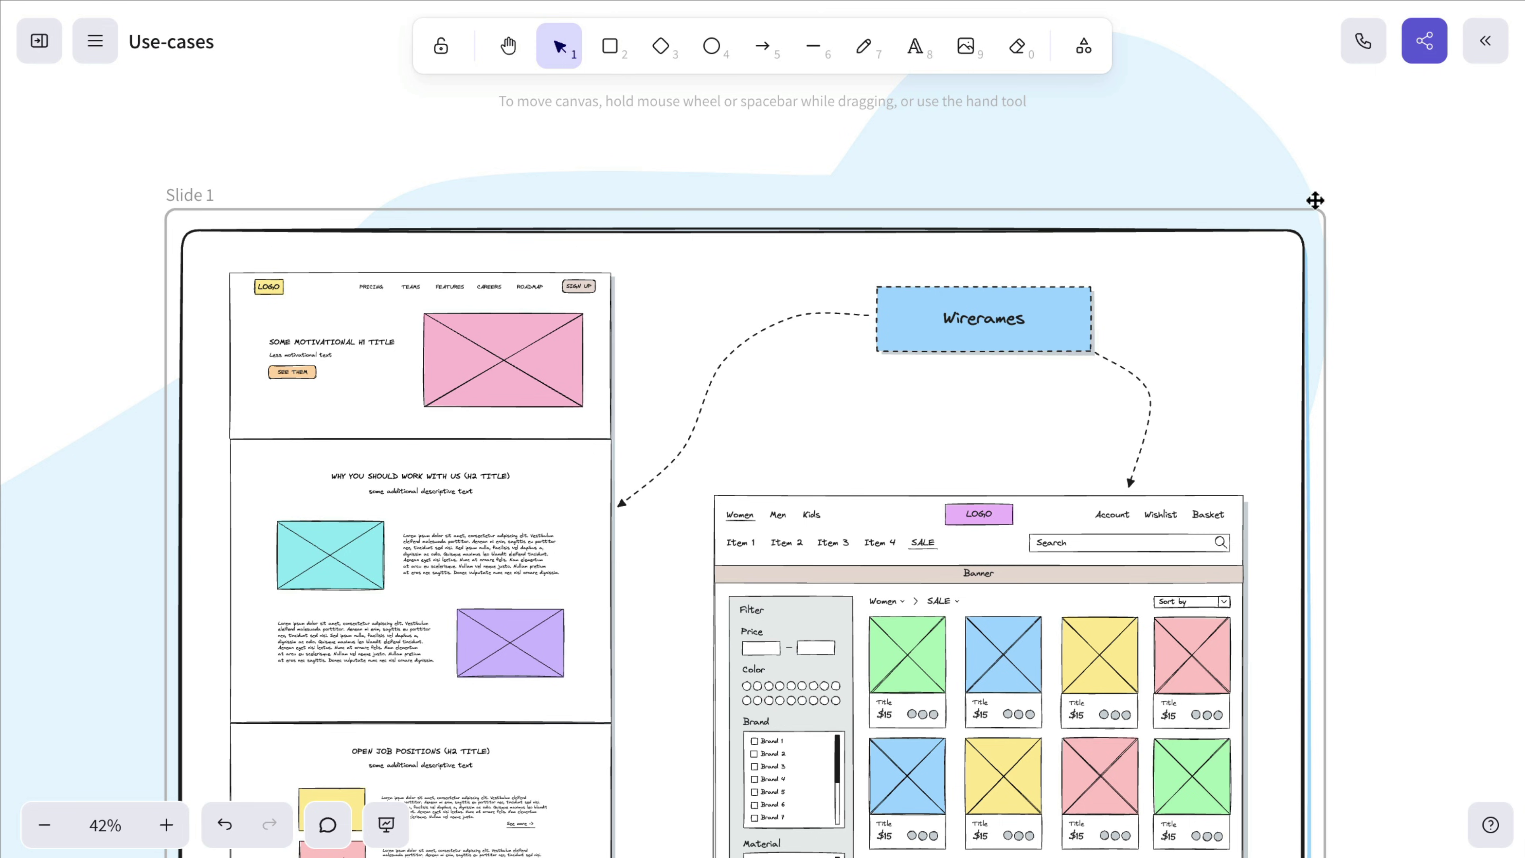
click(1422, 56)
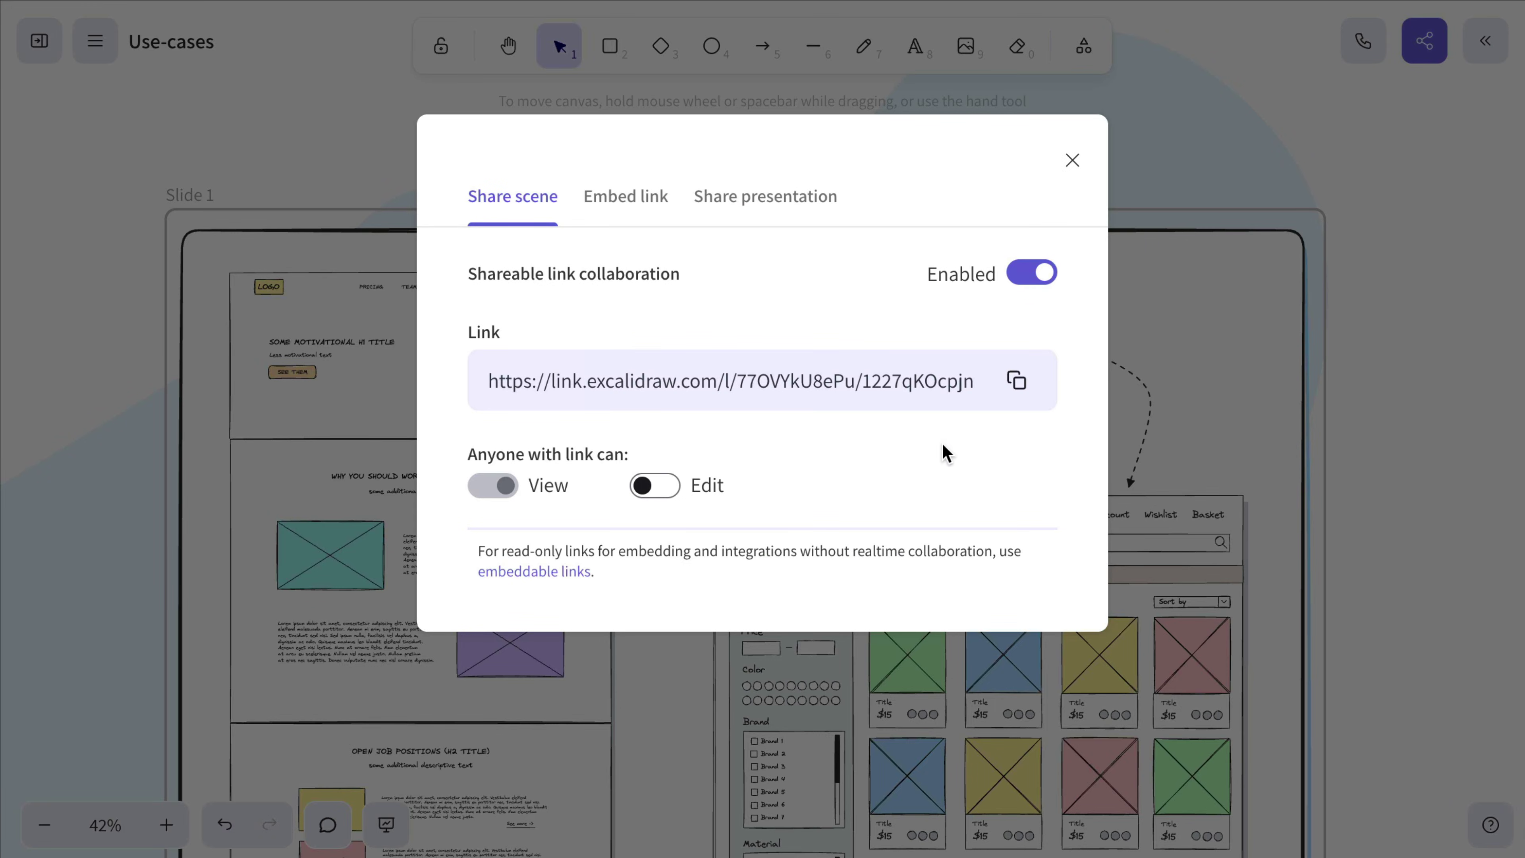
click(663, 497)
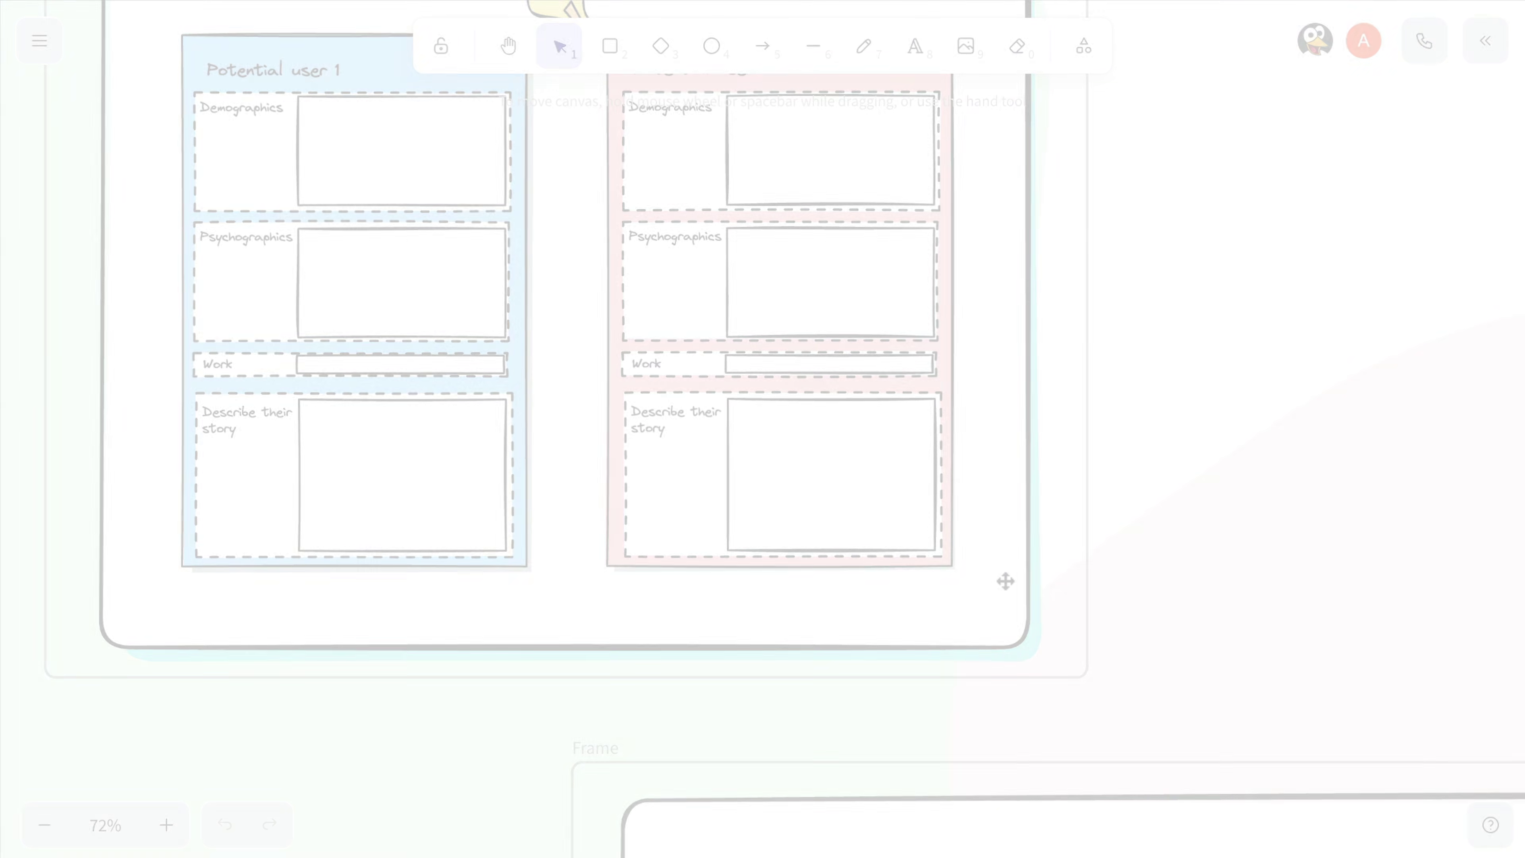
Step: Draw a rounded rectangle to the right of the persona cards
scroll(1006, 581, up, 5)
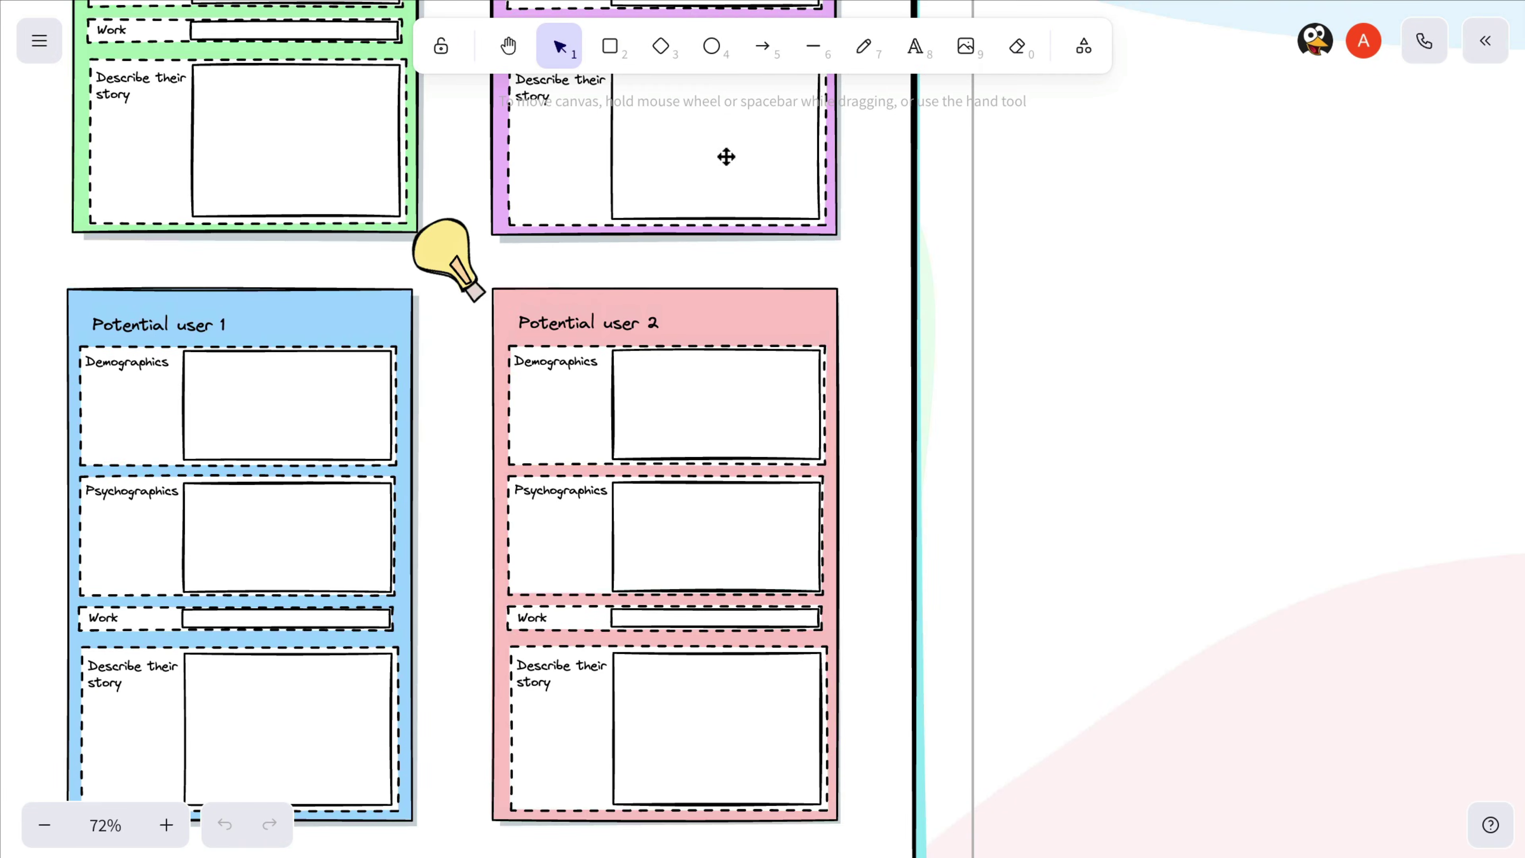
click(617, 57)
drag(1044, 213, 1365, 490)
ctrl+scroll(1368, 491, down, 5)
scroll(1367, 491, up, 10)
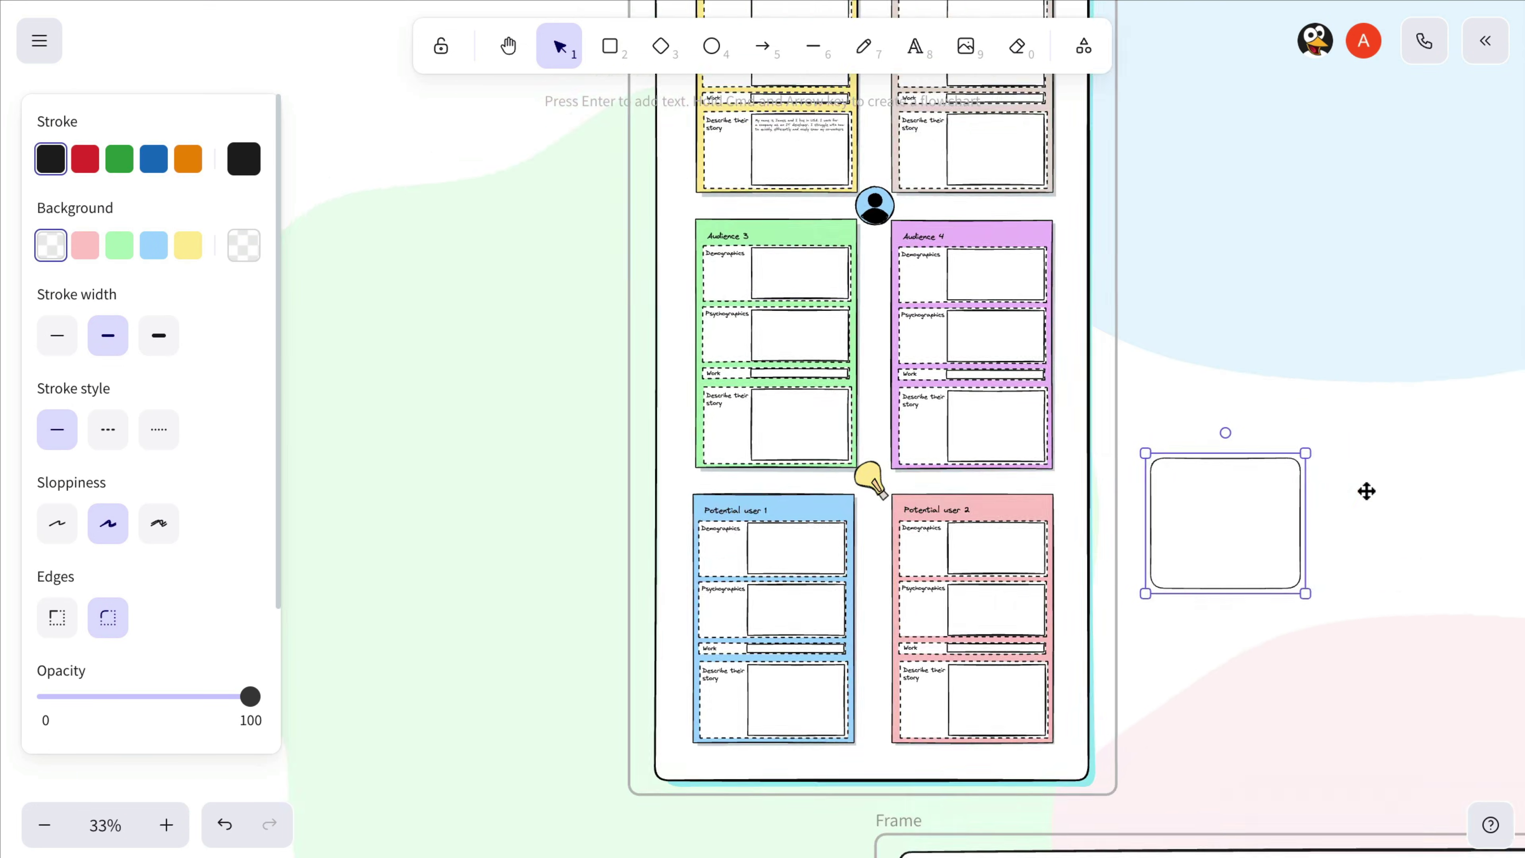
Step: Nudge the Personas frame slightly lower and turn off shareable link collaboration
click(973, 396)
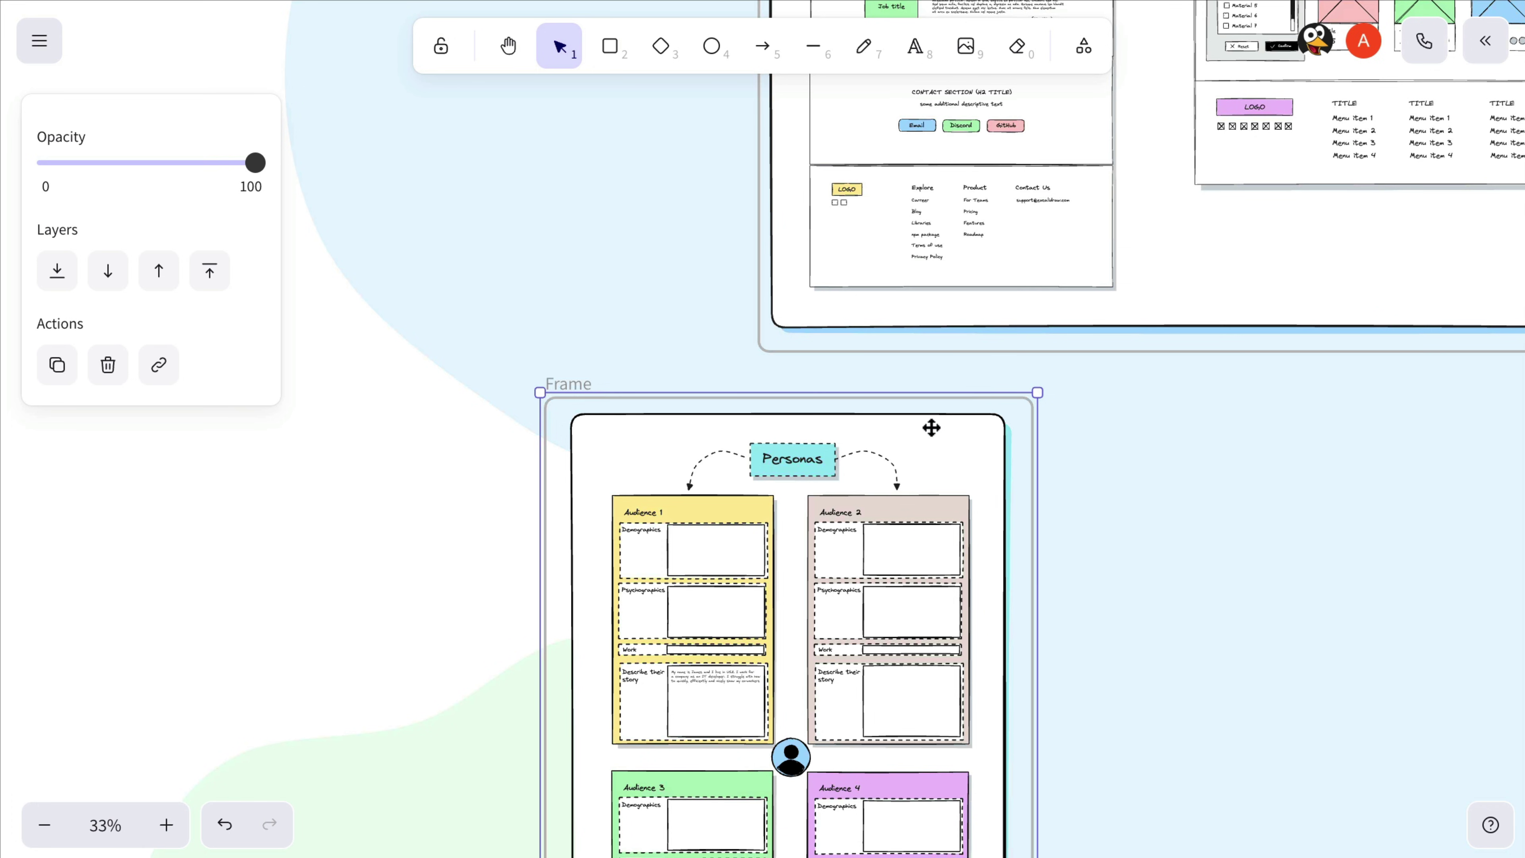
mouse_move(932, 427)
mouse_down()
mouse_move(936, 454)
mouse_move(935, 437)
mouse_up()
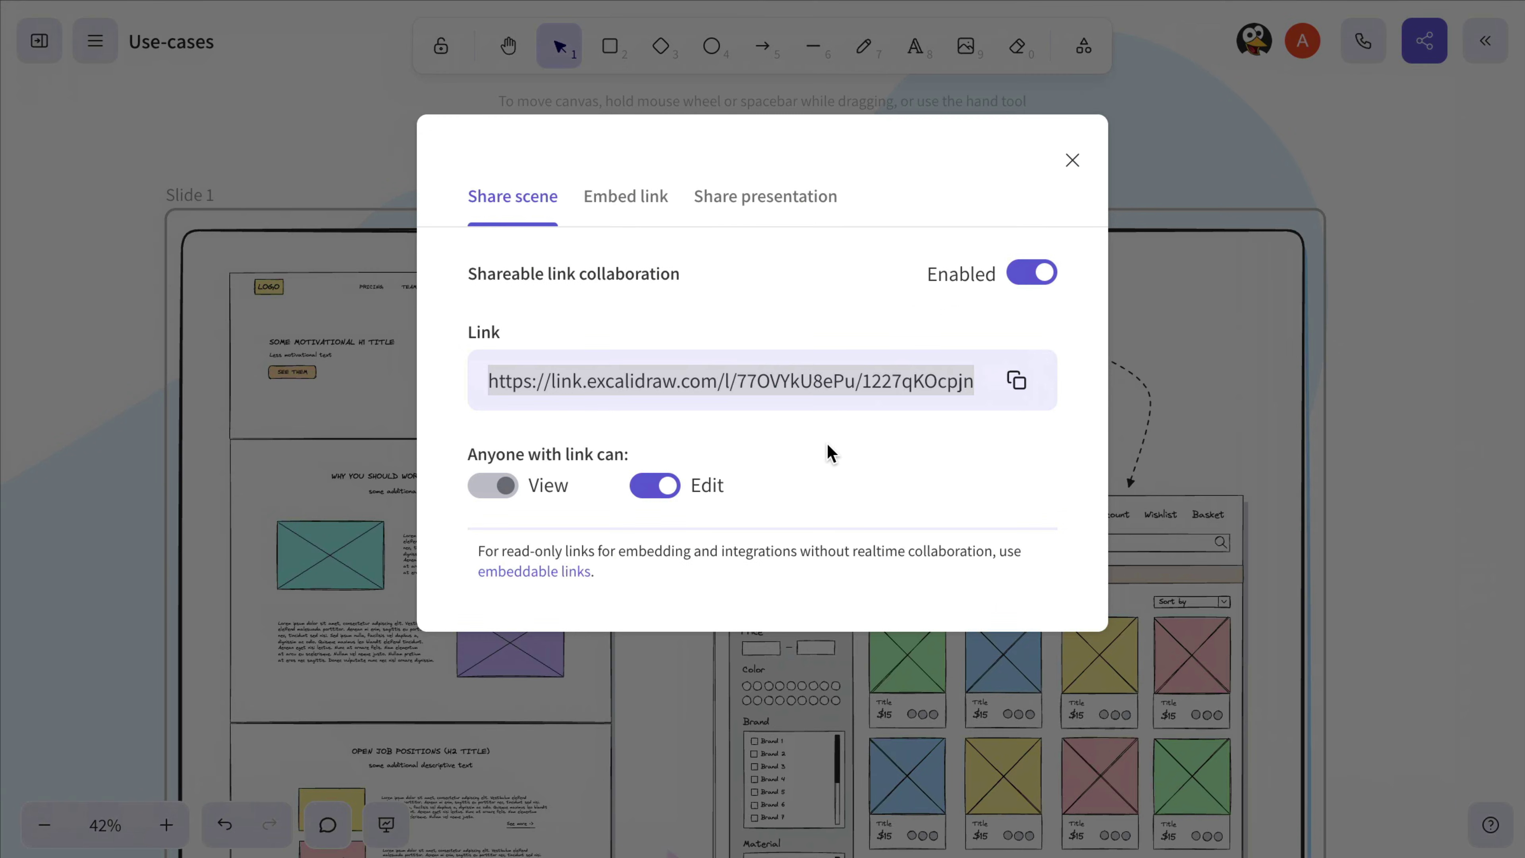
click(1032, 276)
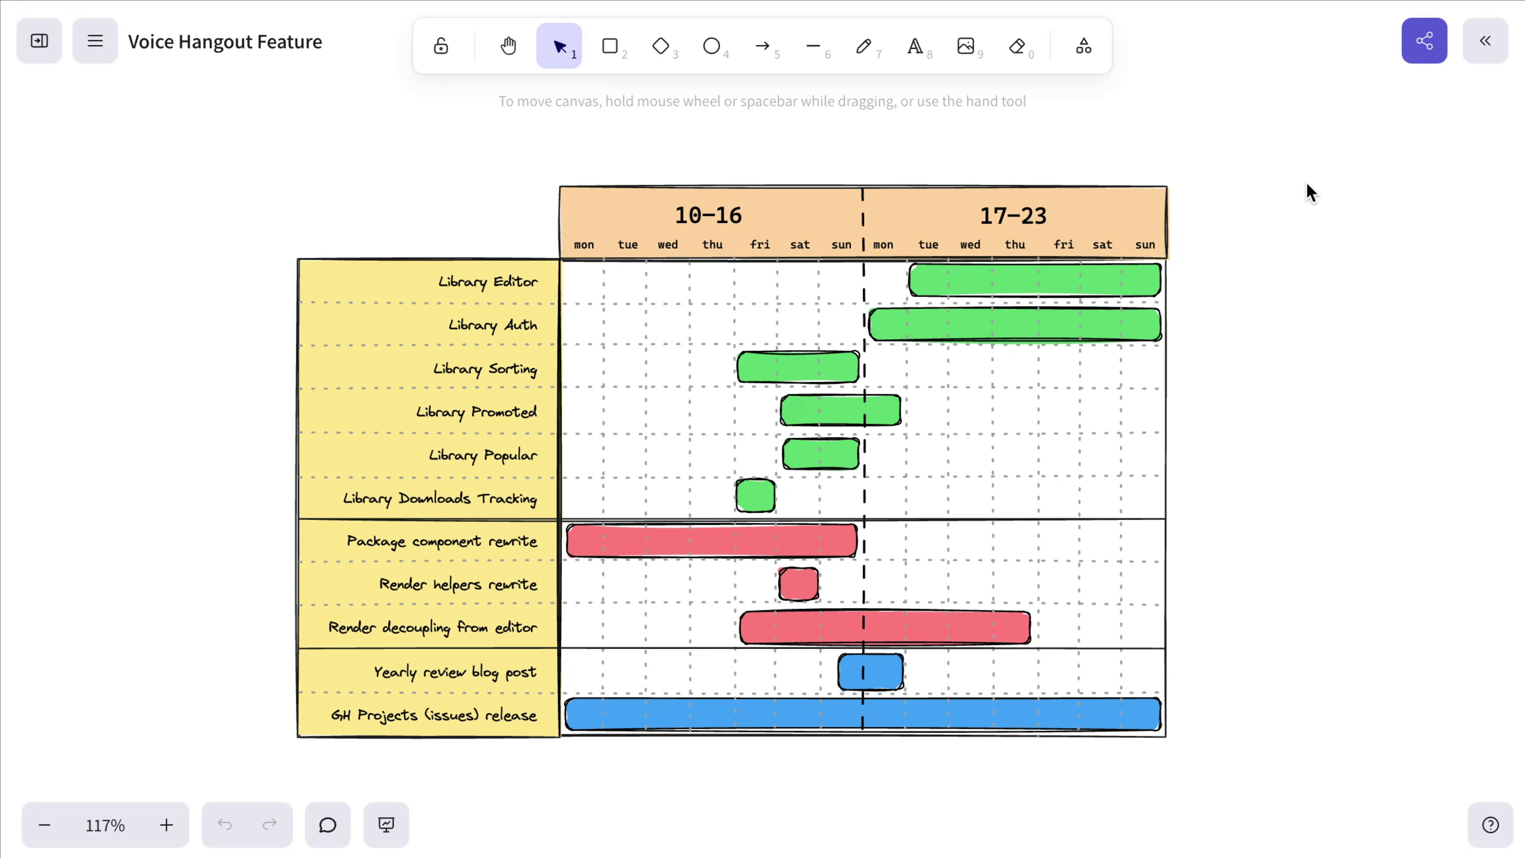
Step: Create a read-only embed link for Voice Hangout Feature whose starting area frames the whole Gantt chart
click(1422, 41)
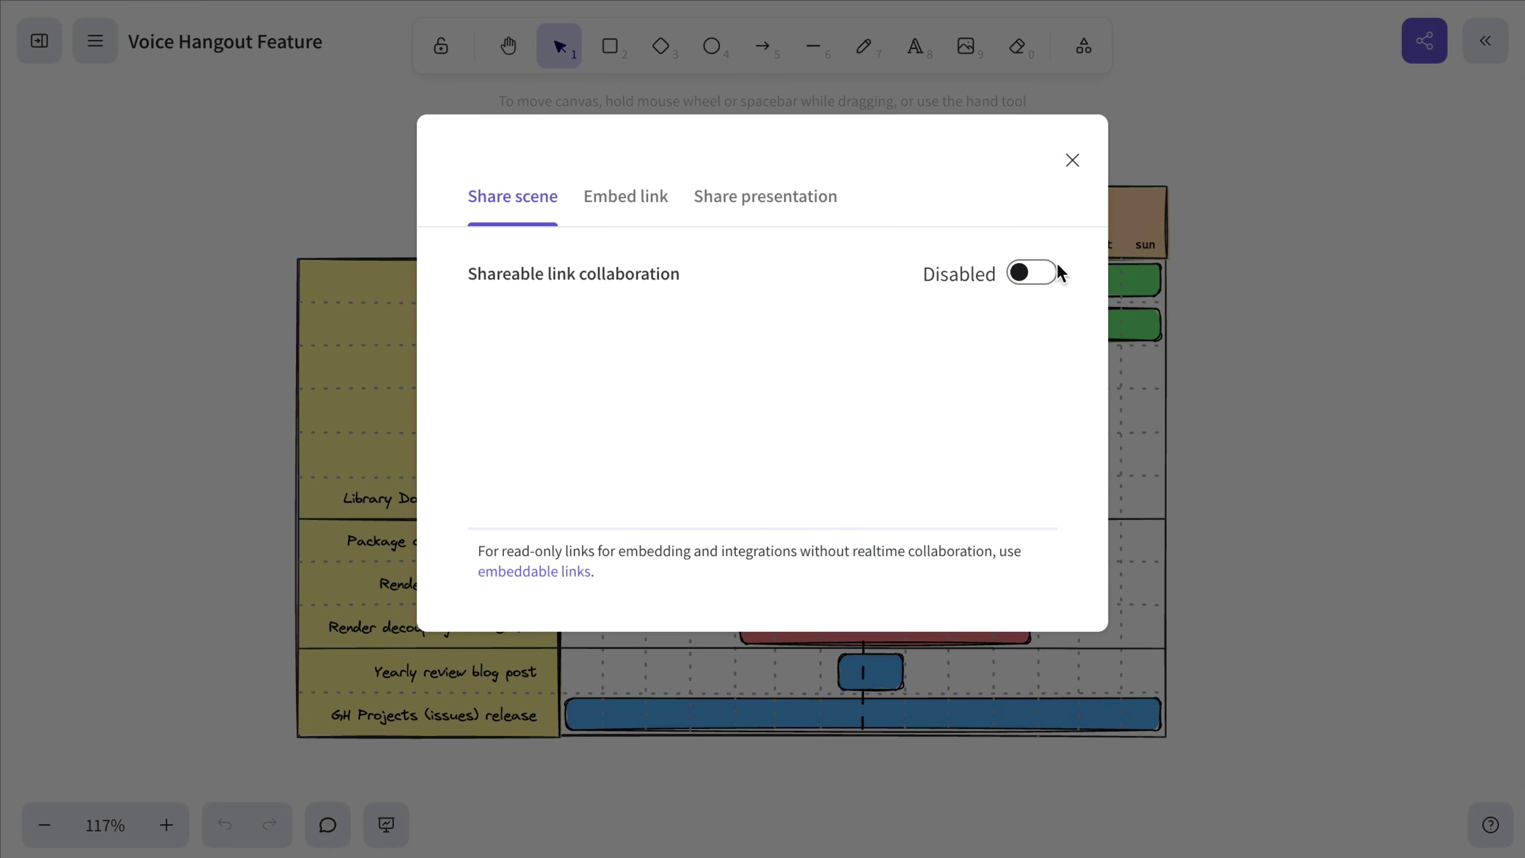
click(619, 203)
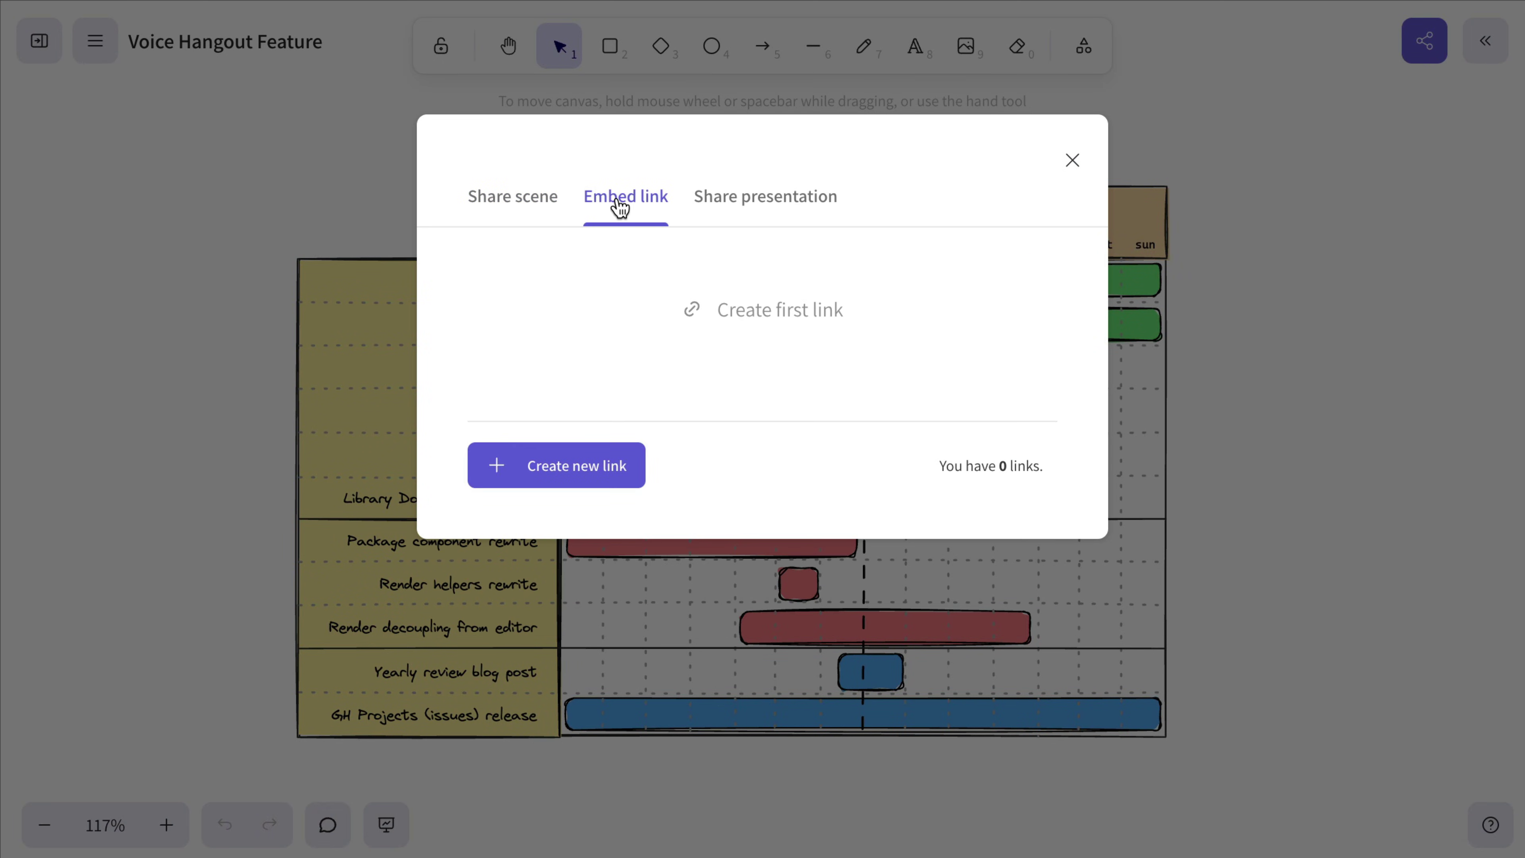
click(561, 467)
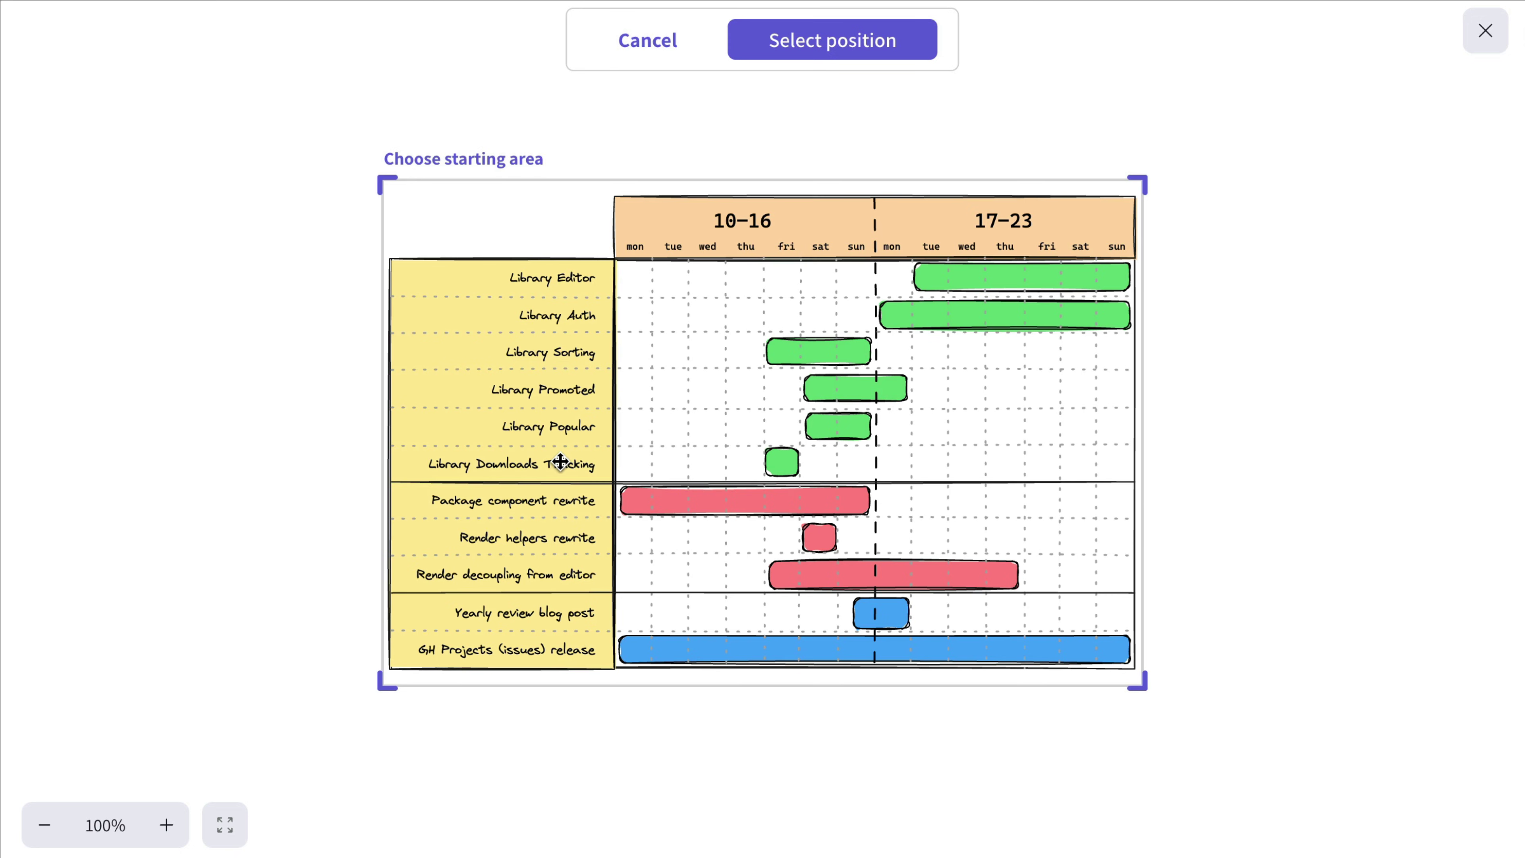
drag(1136, 689, 1160, 701)
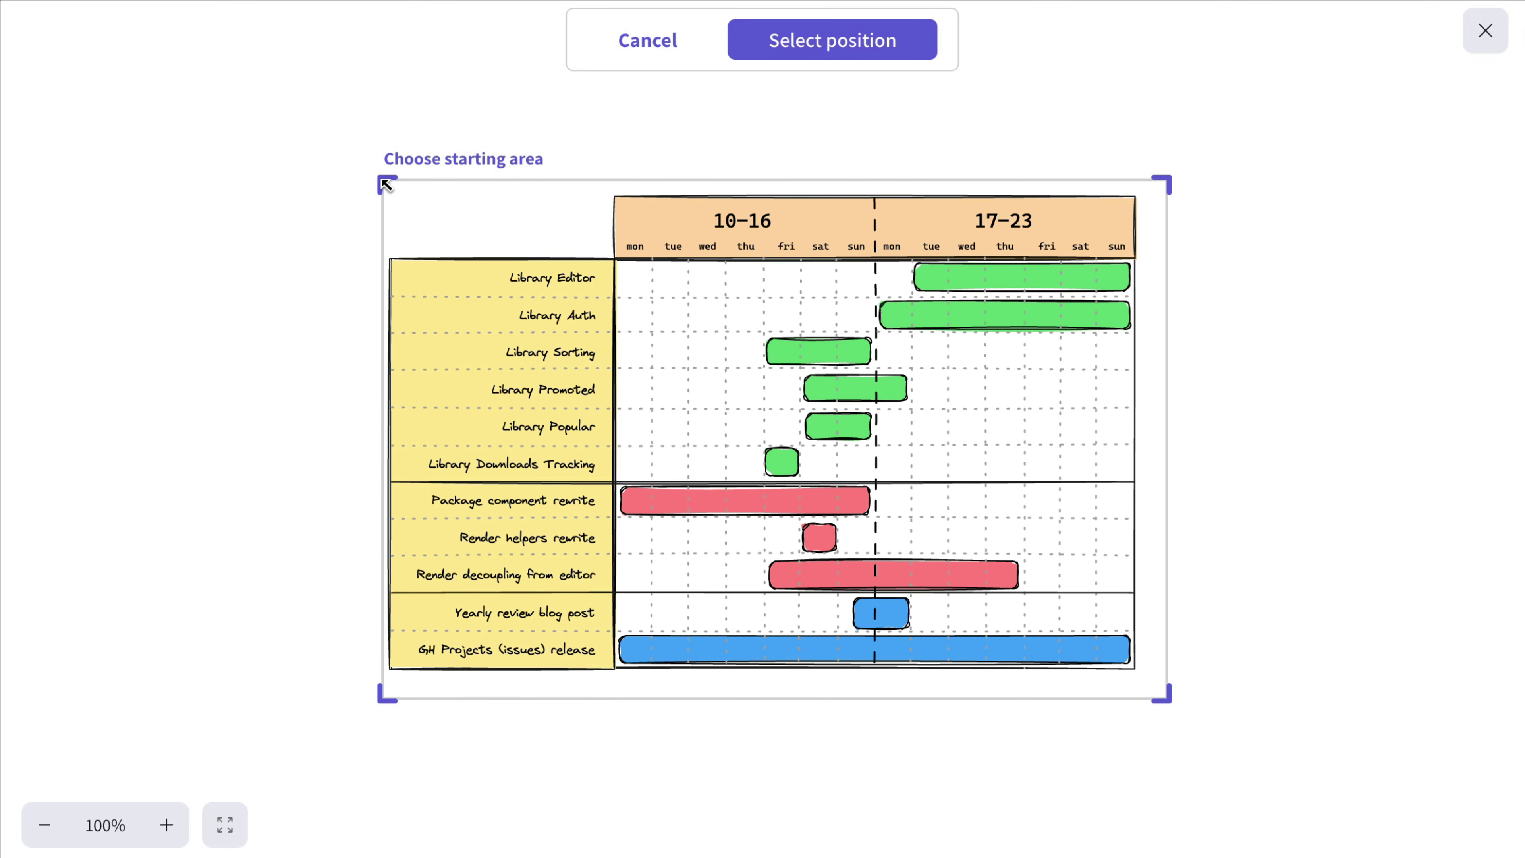
drag(386, 184, 362, 175)
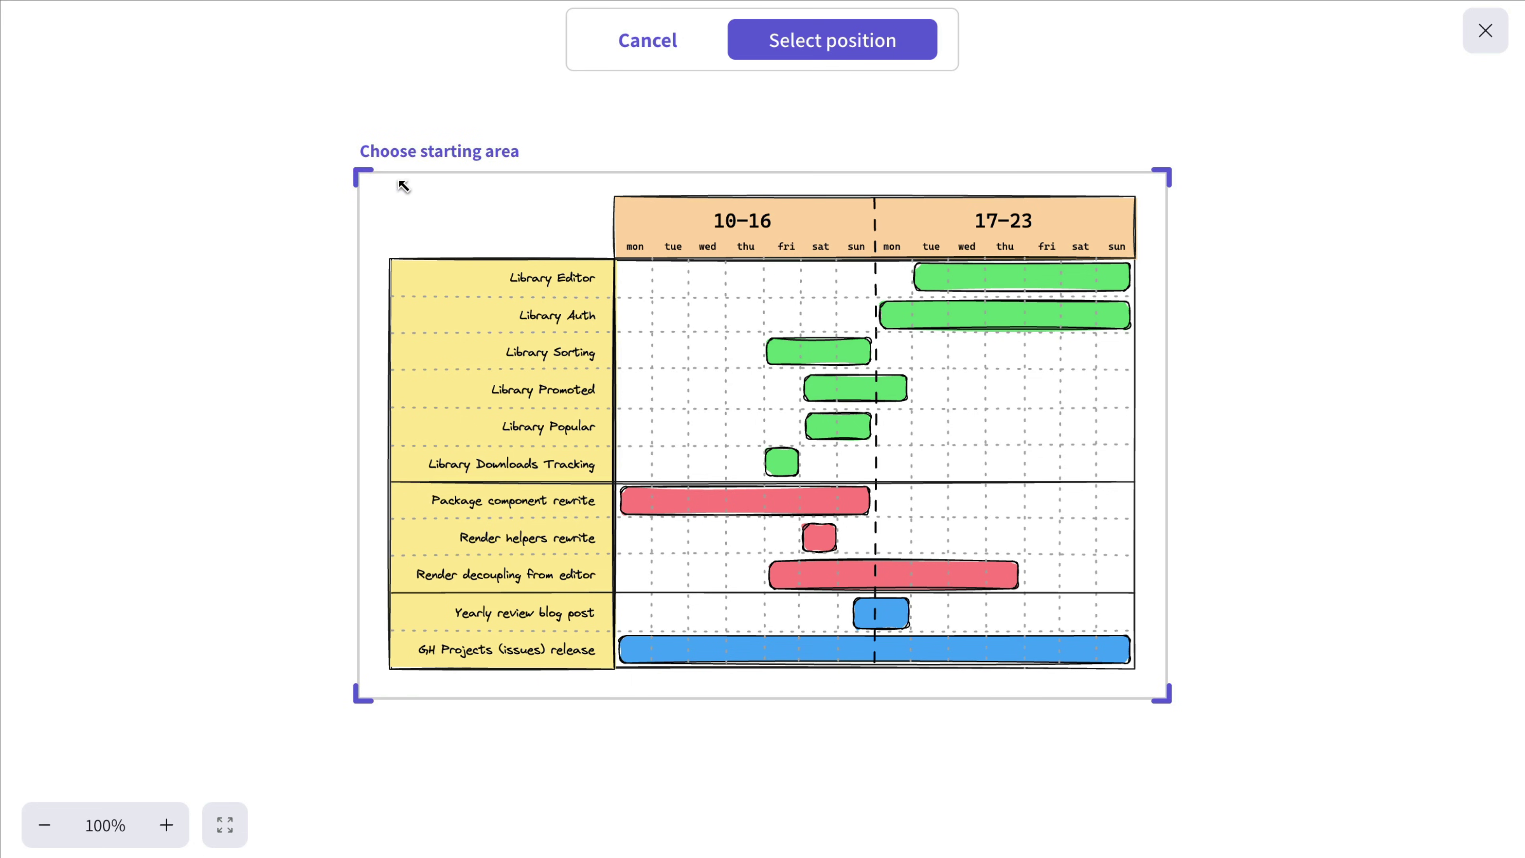
click(781, 52)
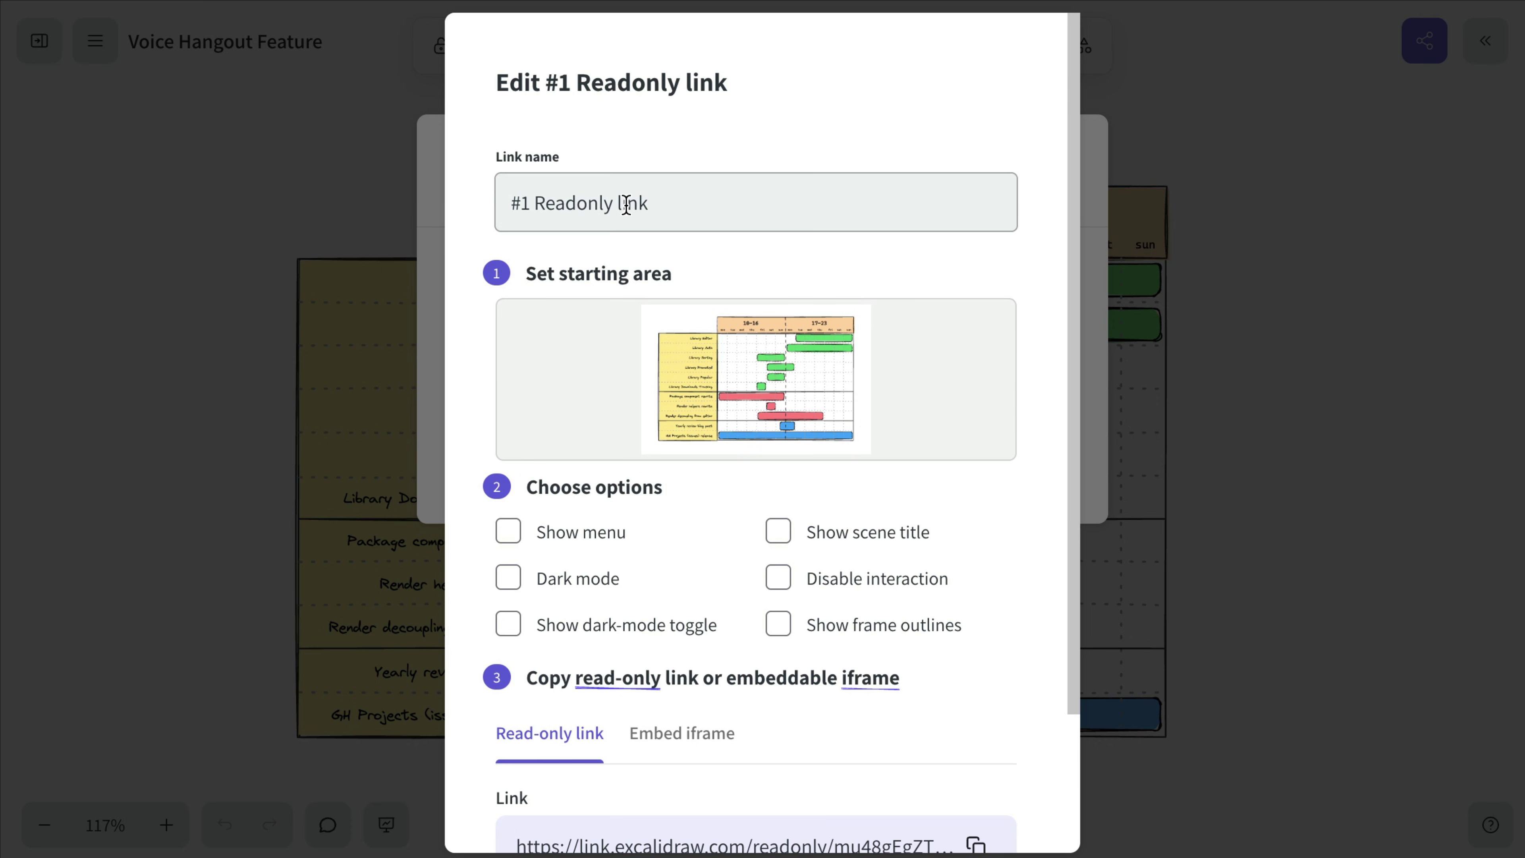
Step: Rename the embed link to 'Voice Hangout Feature' and show the menu in the embedded view
drag(656, 205, 486, 214)
text(Voice Hangout Feature)
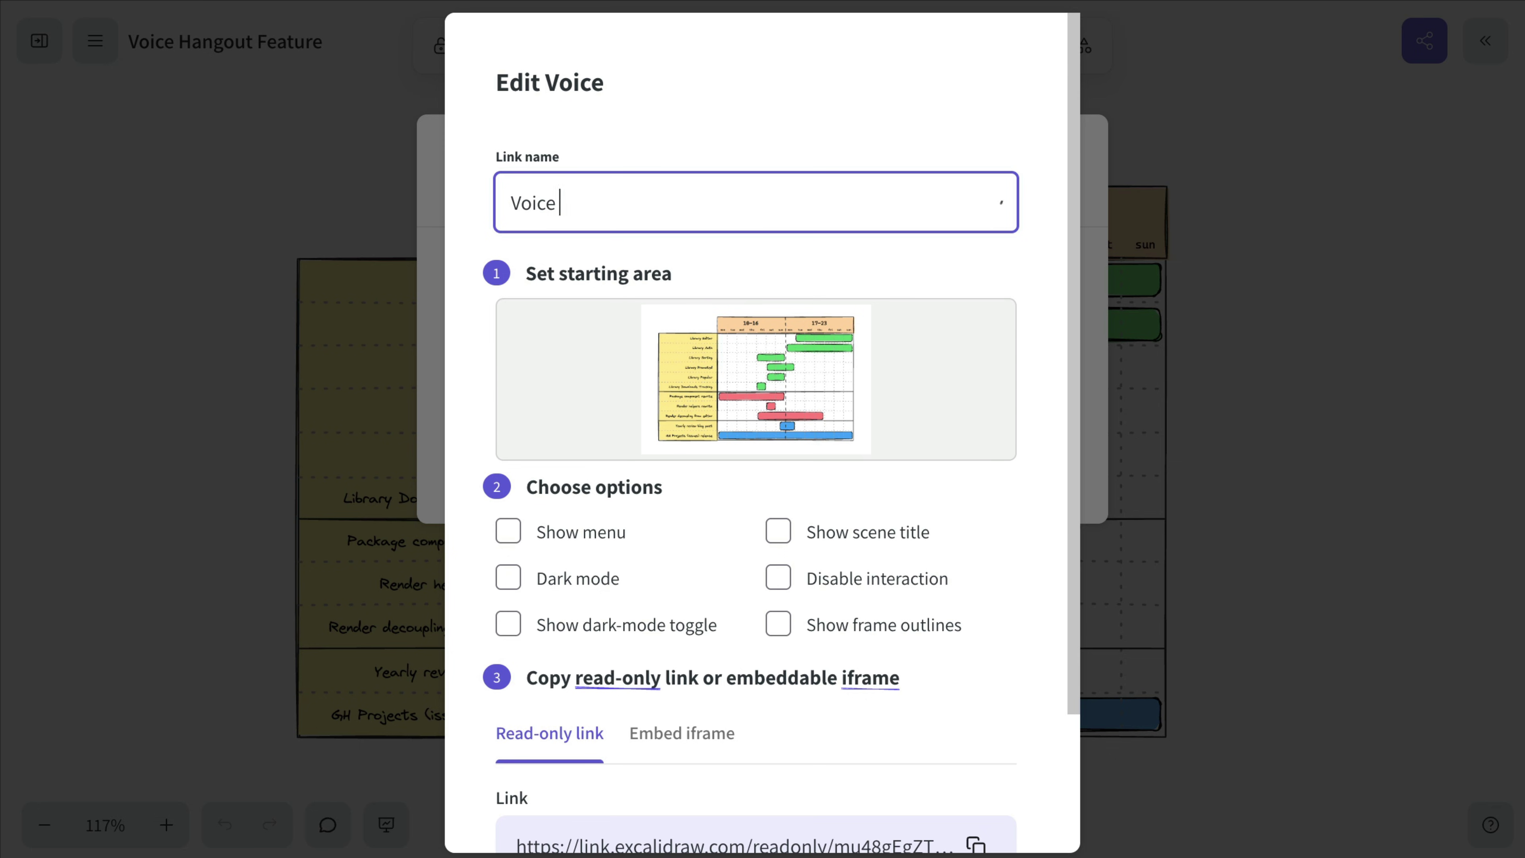
click(511, 537)
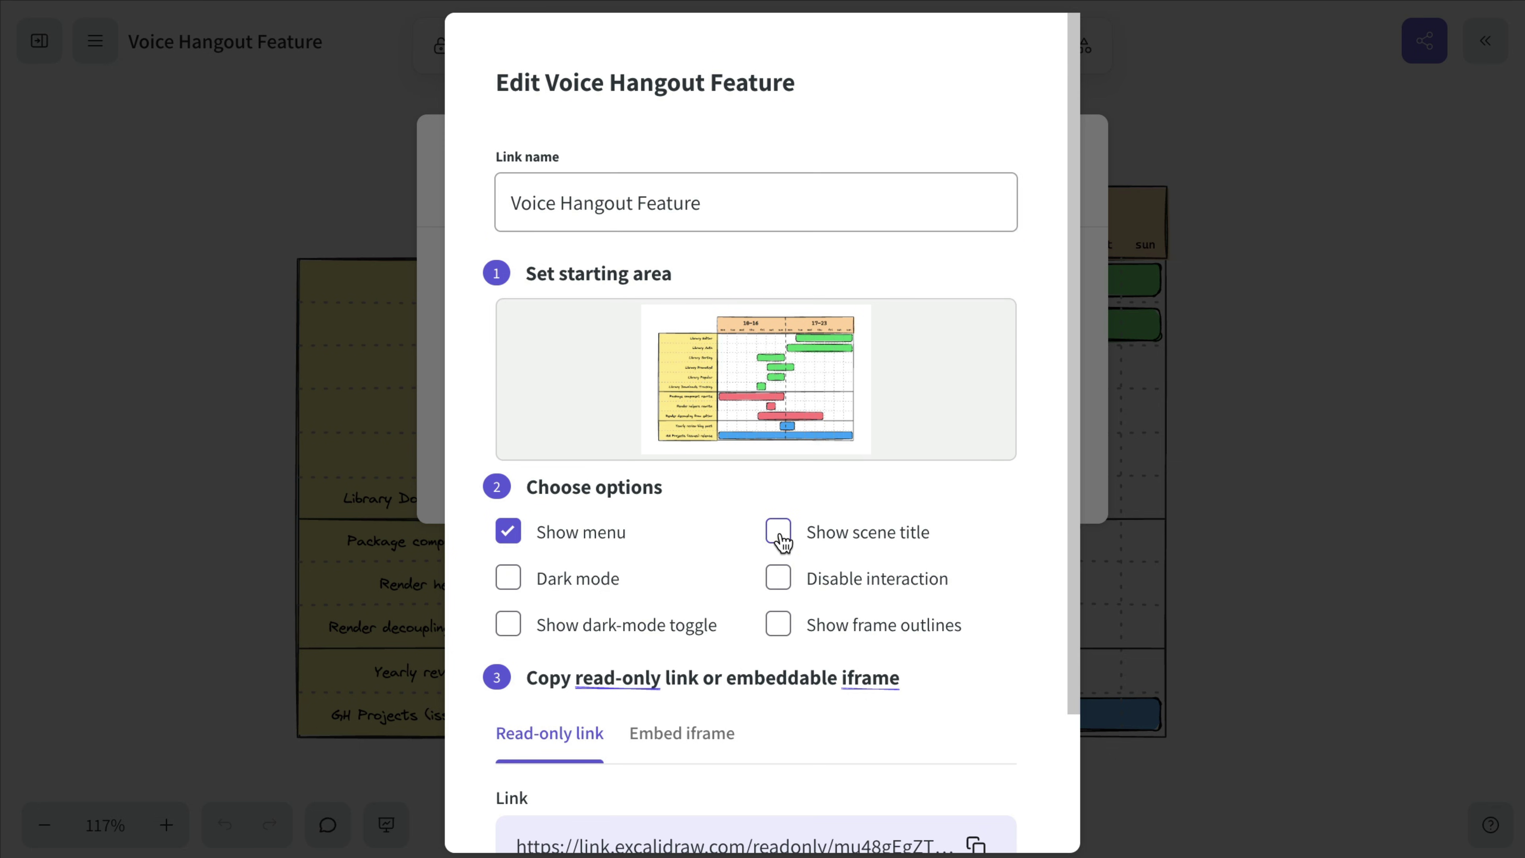
scroll(781, 541, down, 3)
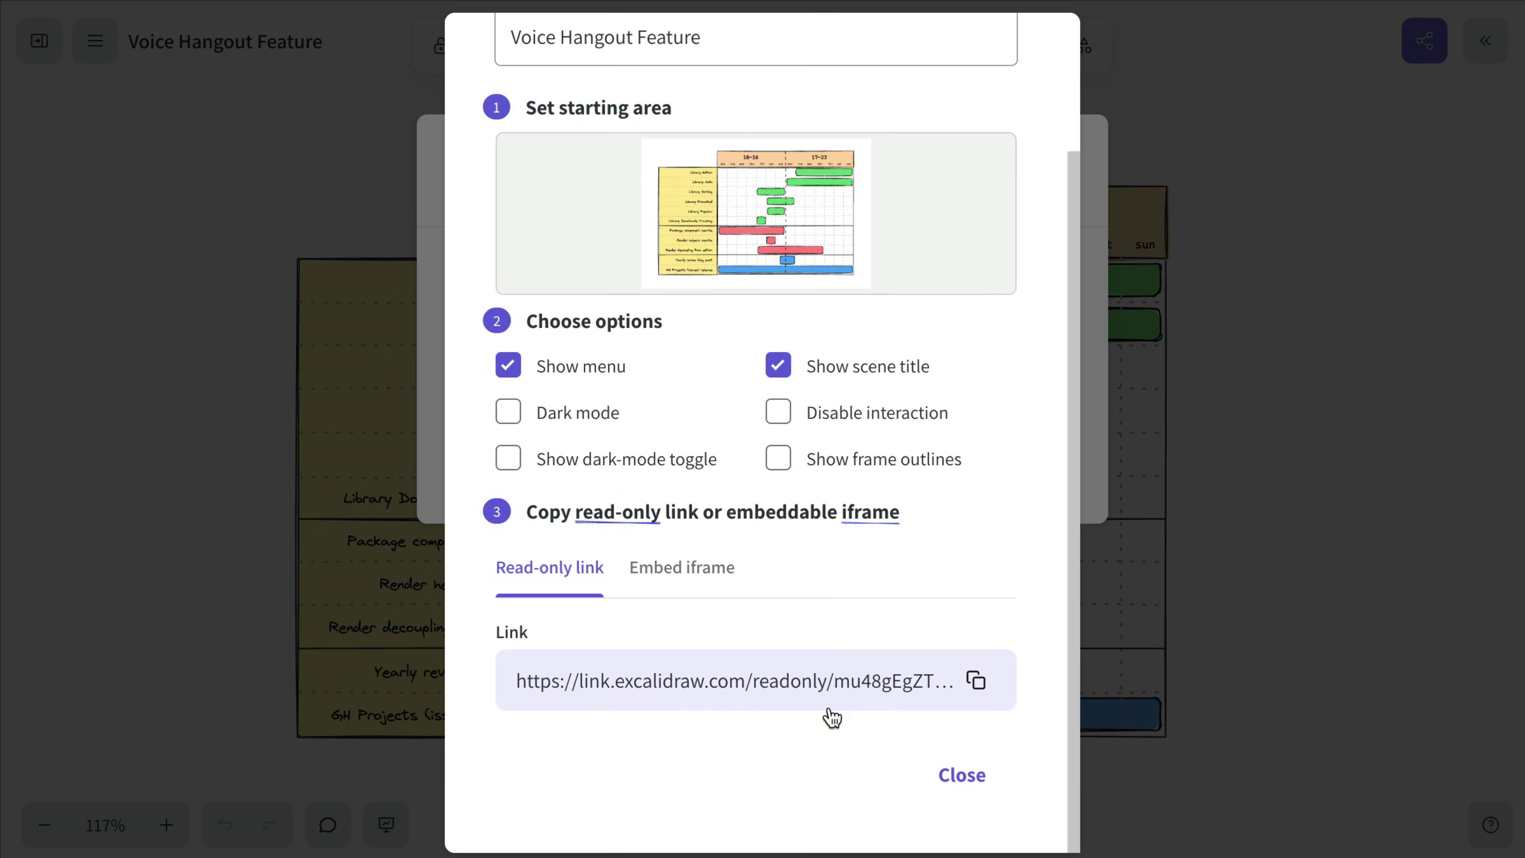
Step: Copy the read-only link, view its iframe code, and export the drawing as an image from the menu
click(978, 685)
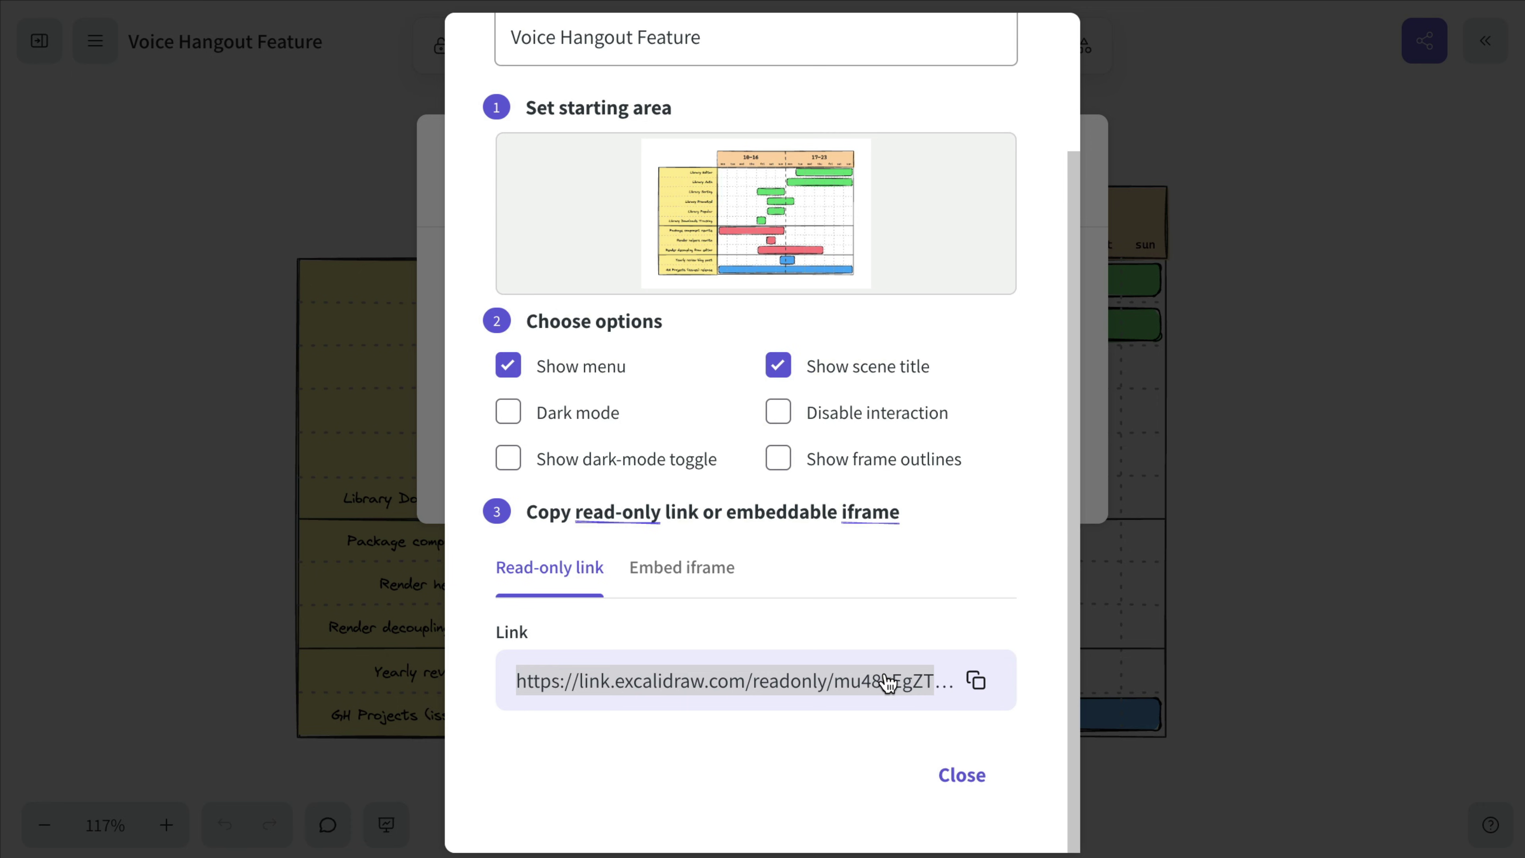
click(725, 583)
scroll(708, 578, down, 2)
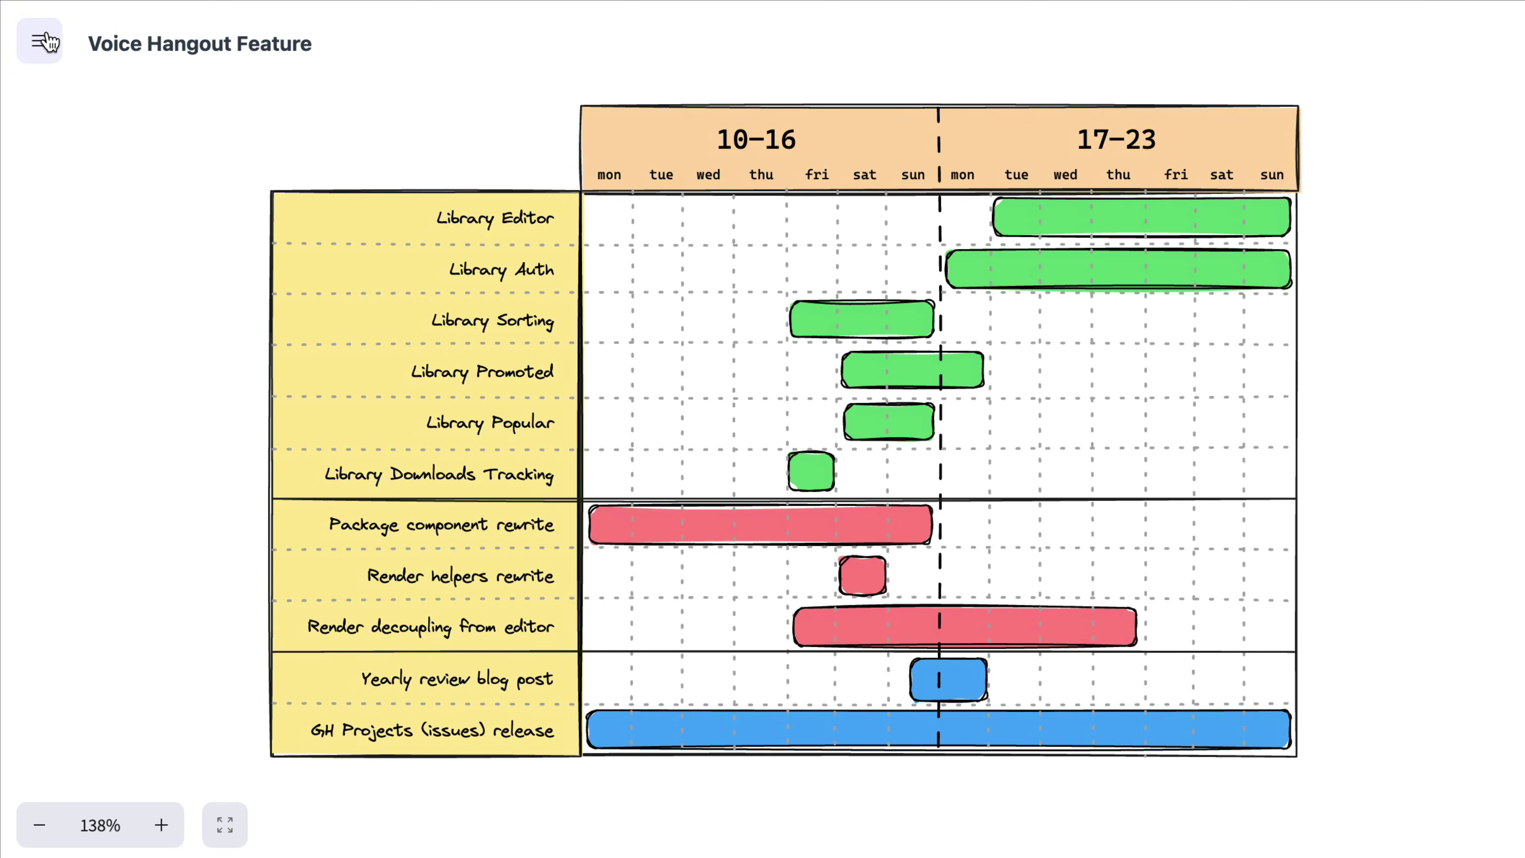
click(47, 44)
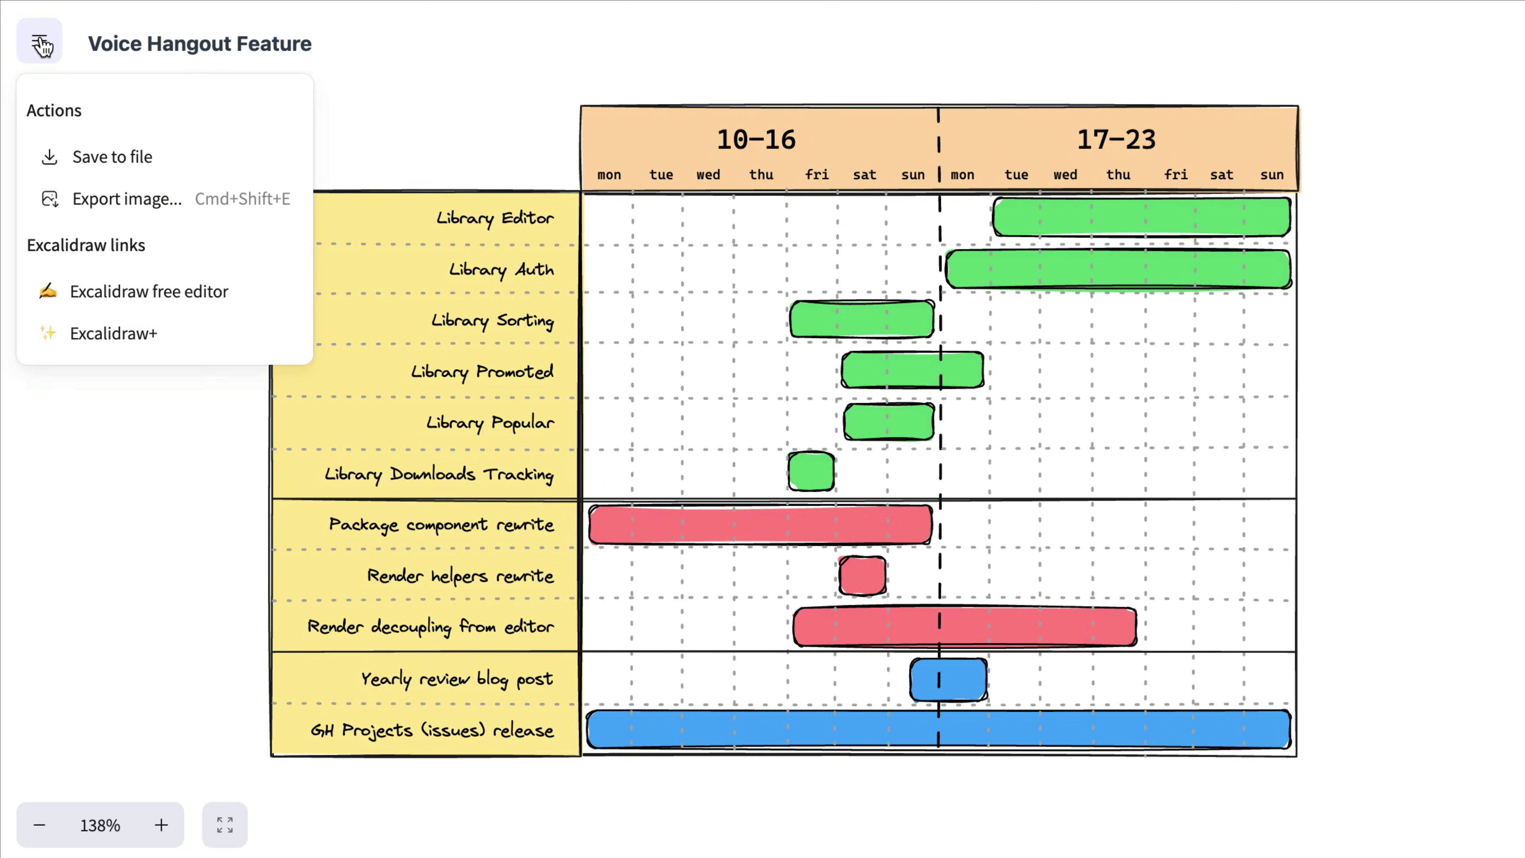
click(201, 211)
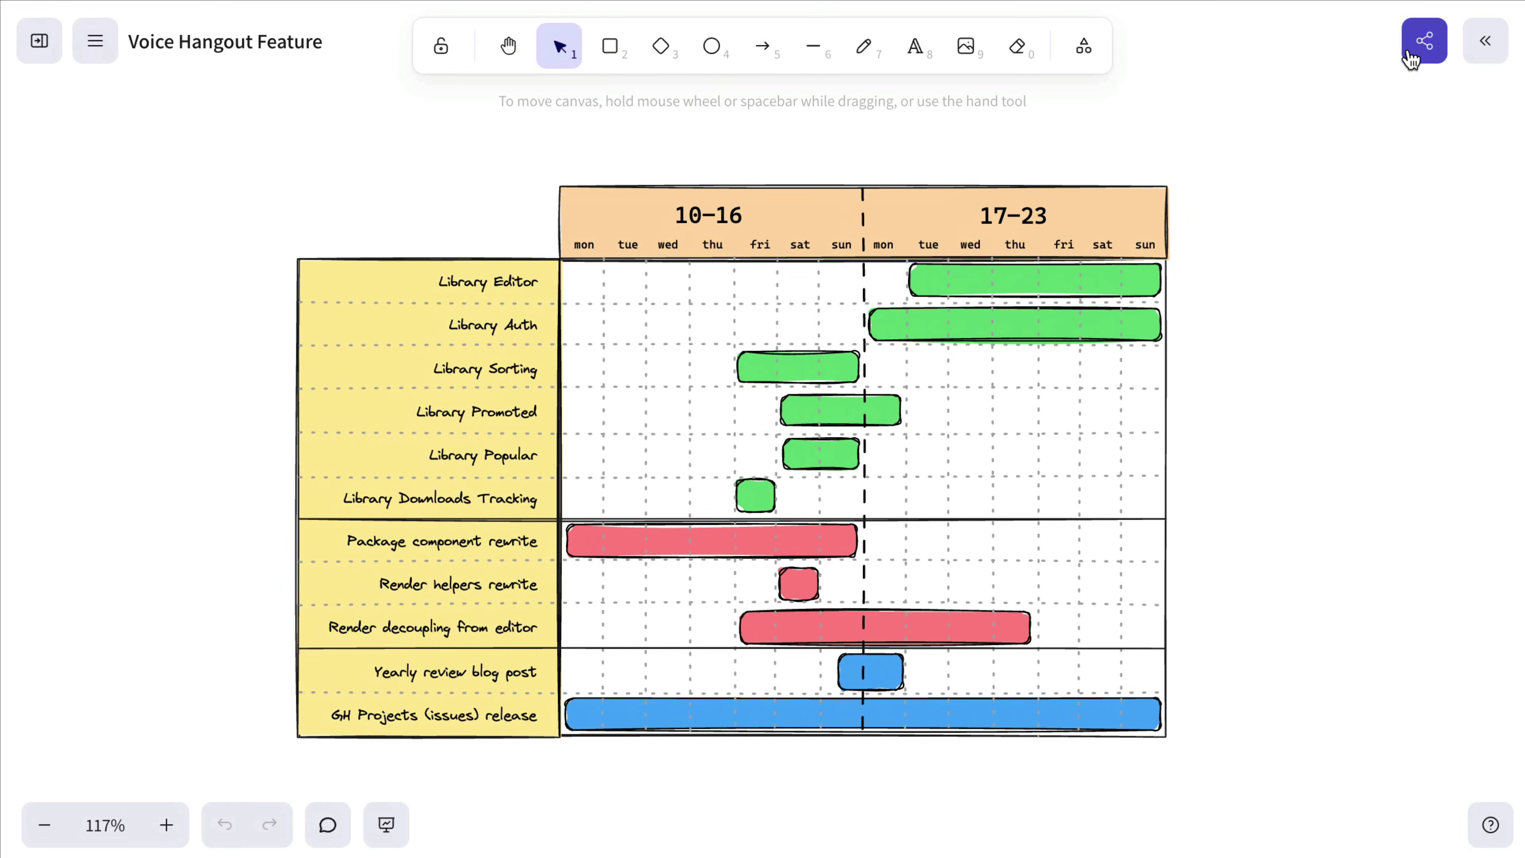
Step: Turn off the scene title and menu options on the Voice Hangout Feature embed link
click(1421, 53)
click(650, 203)
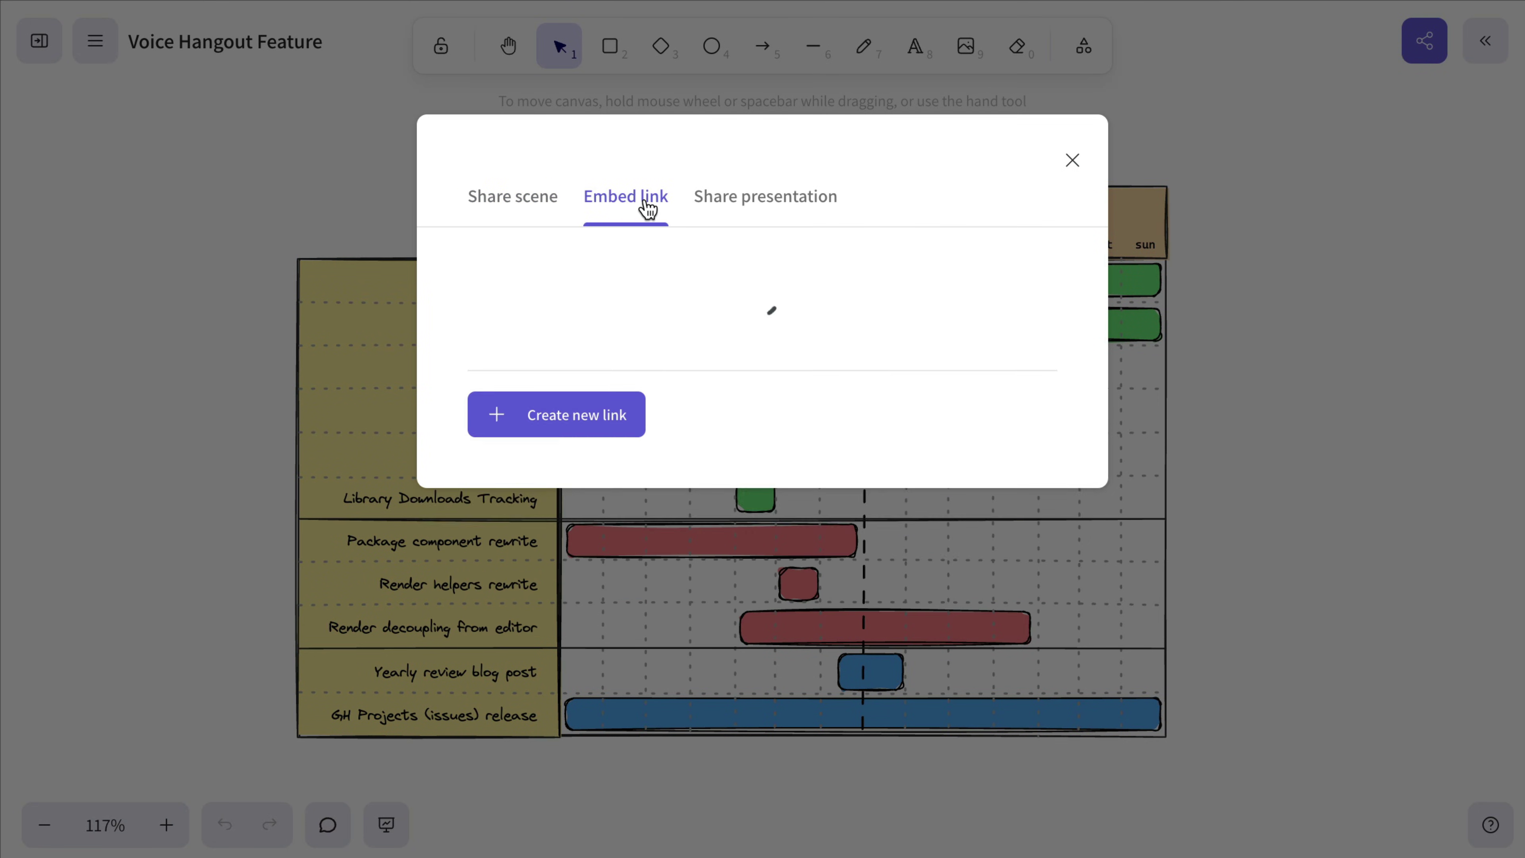
click(932, 343)
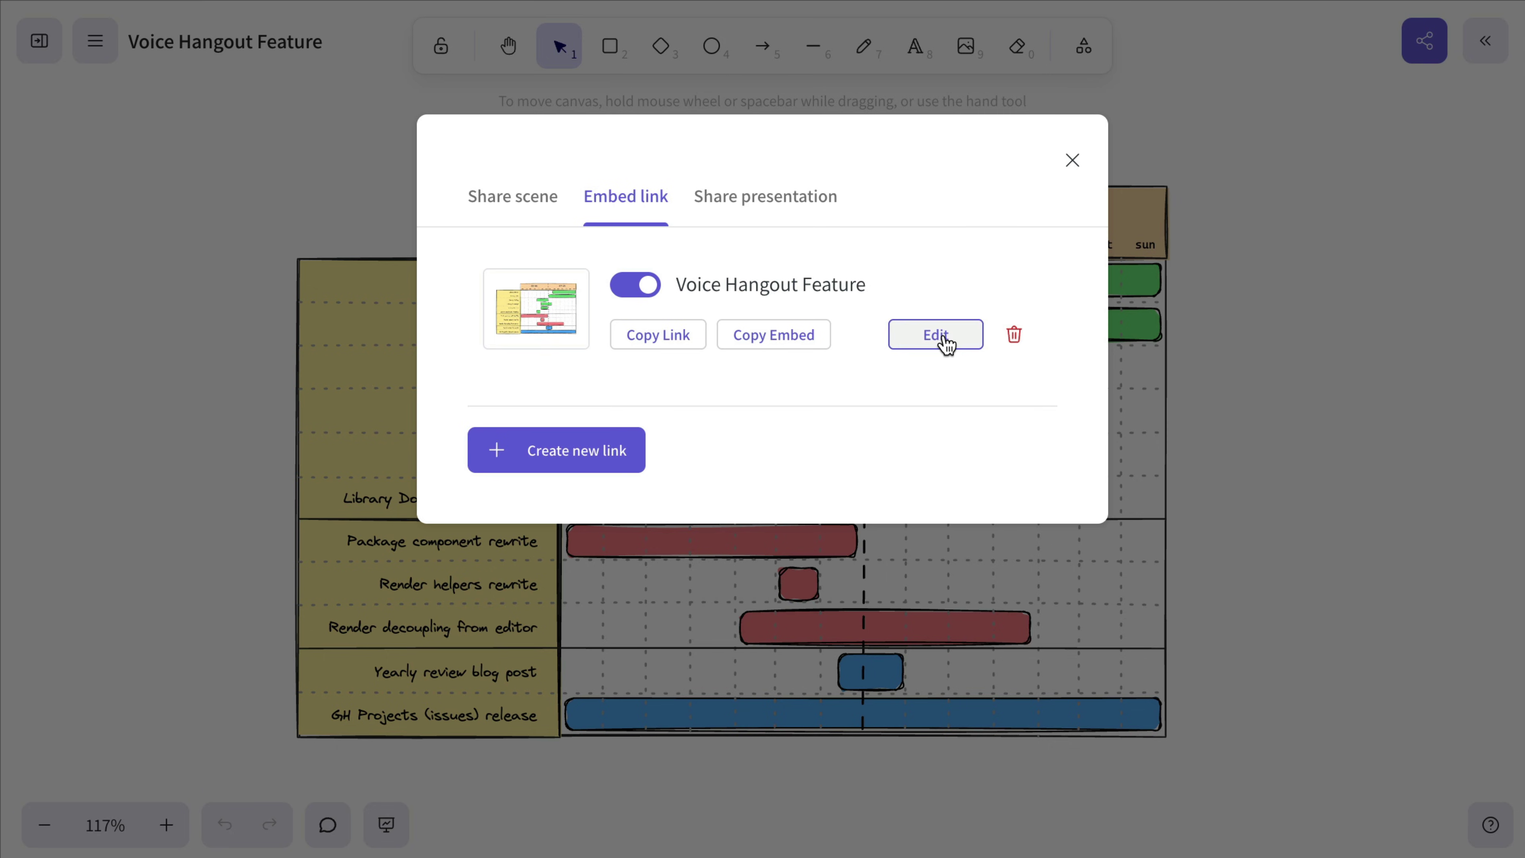
scroll(781, 394, down, 2)
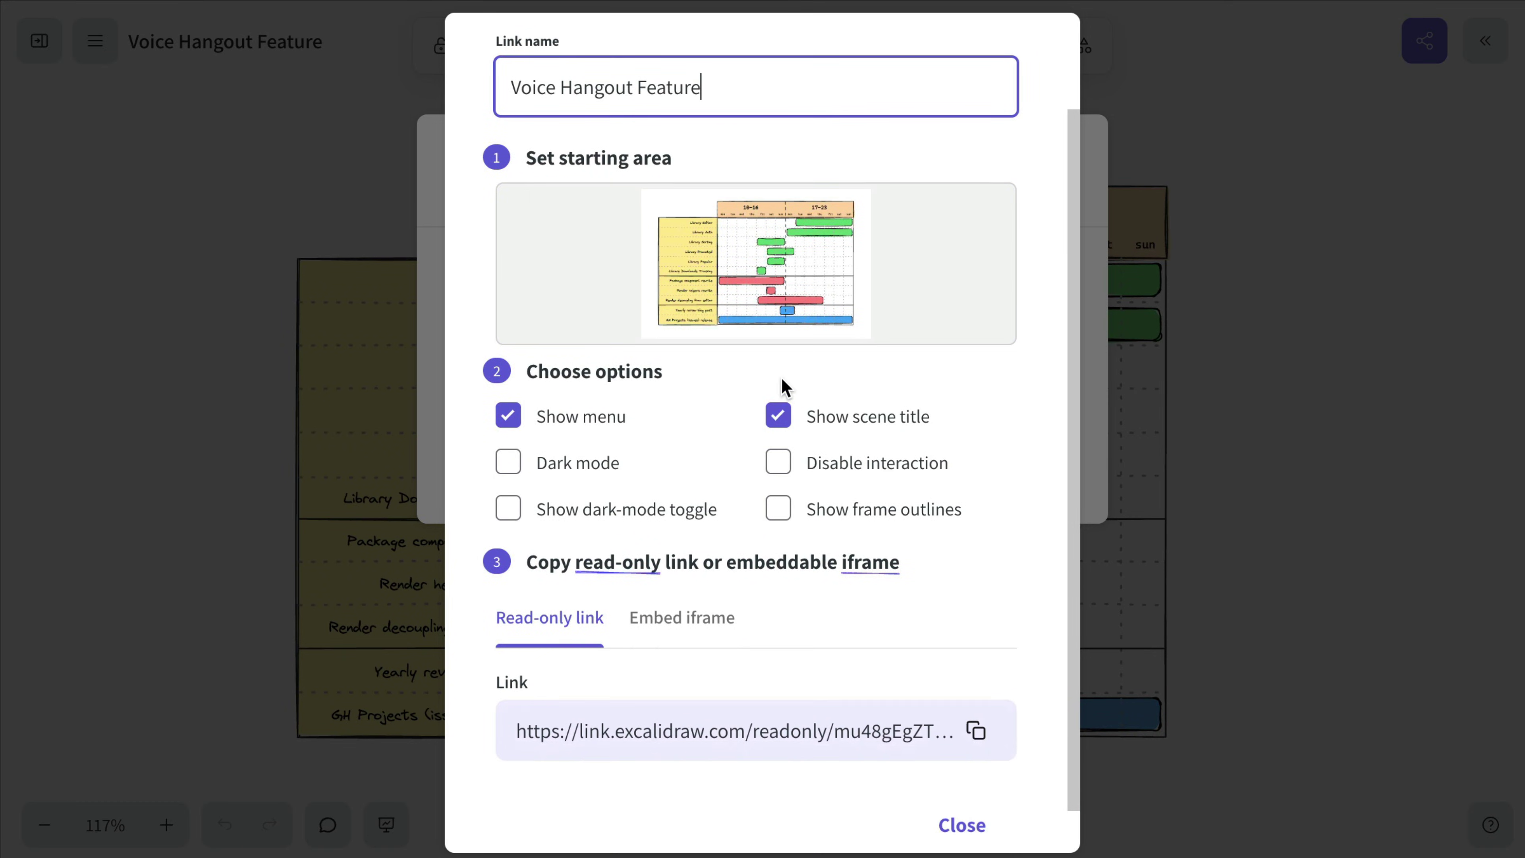
click(785, 424)
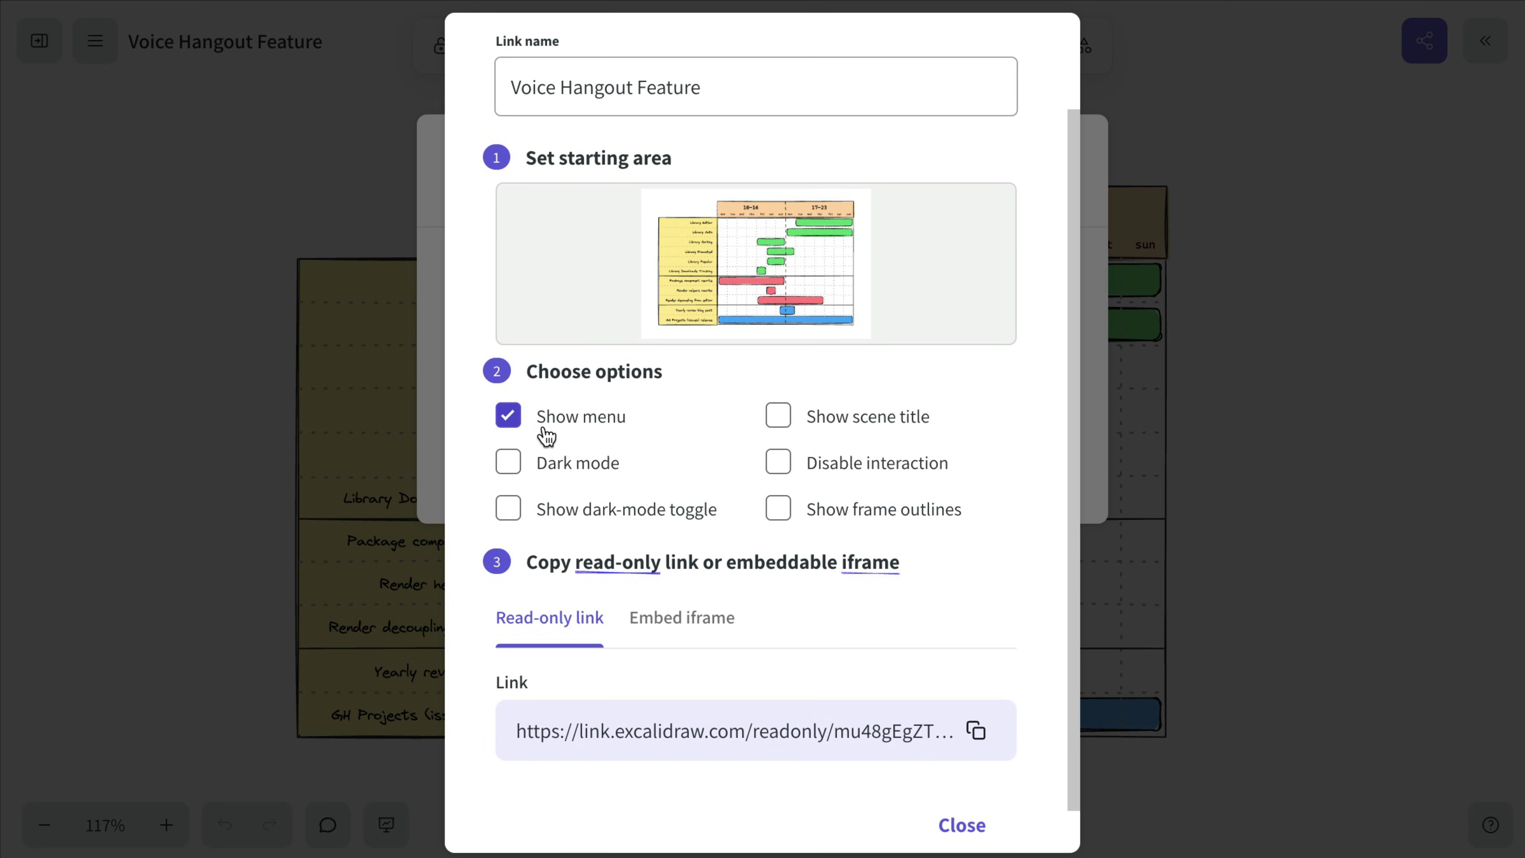
click(516, 421)
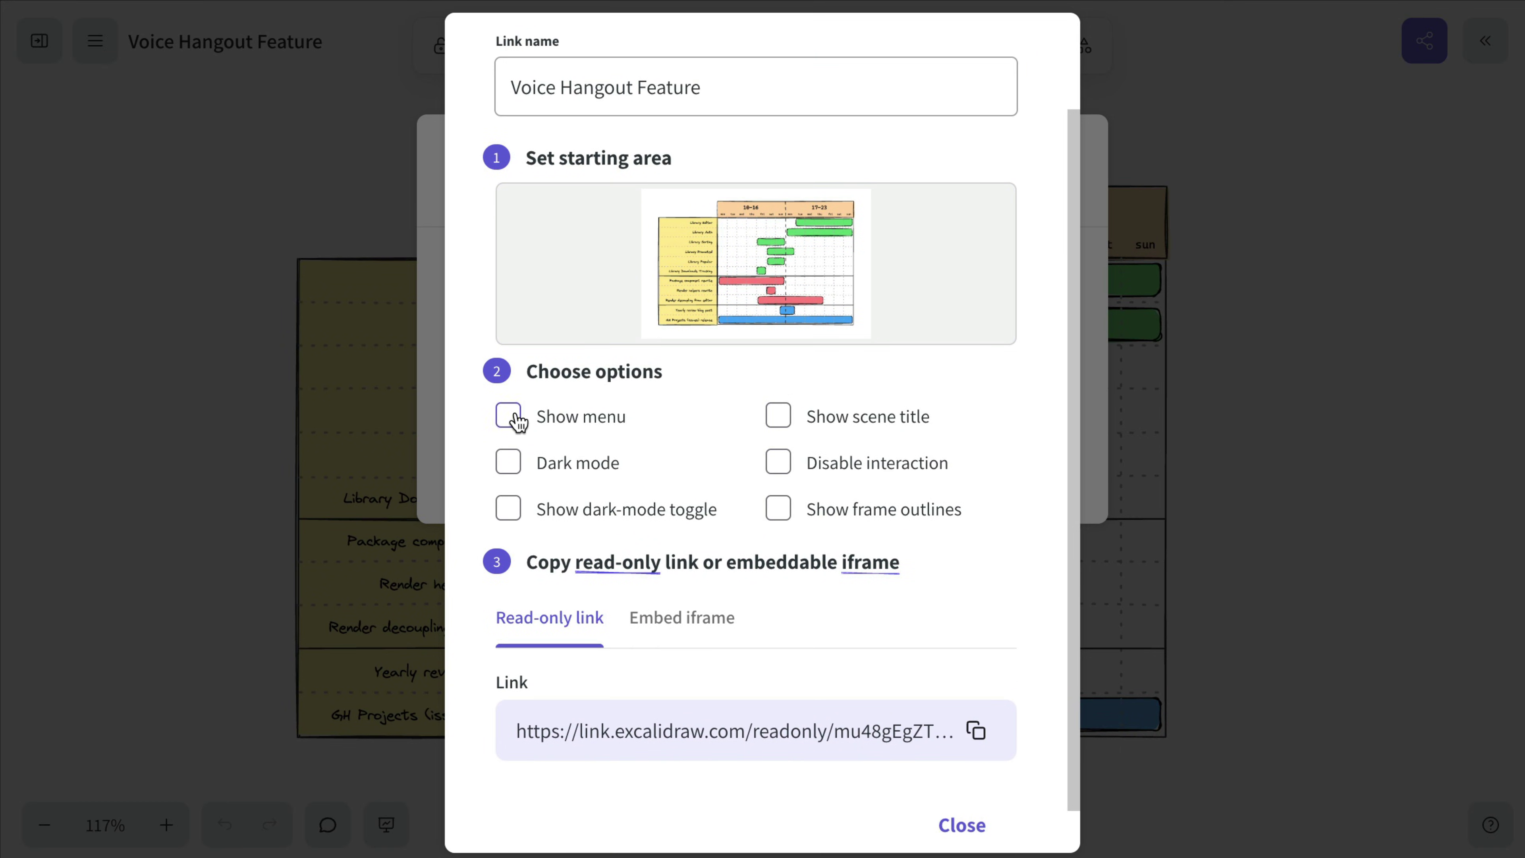
click(972, 838)
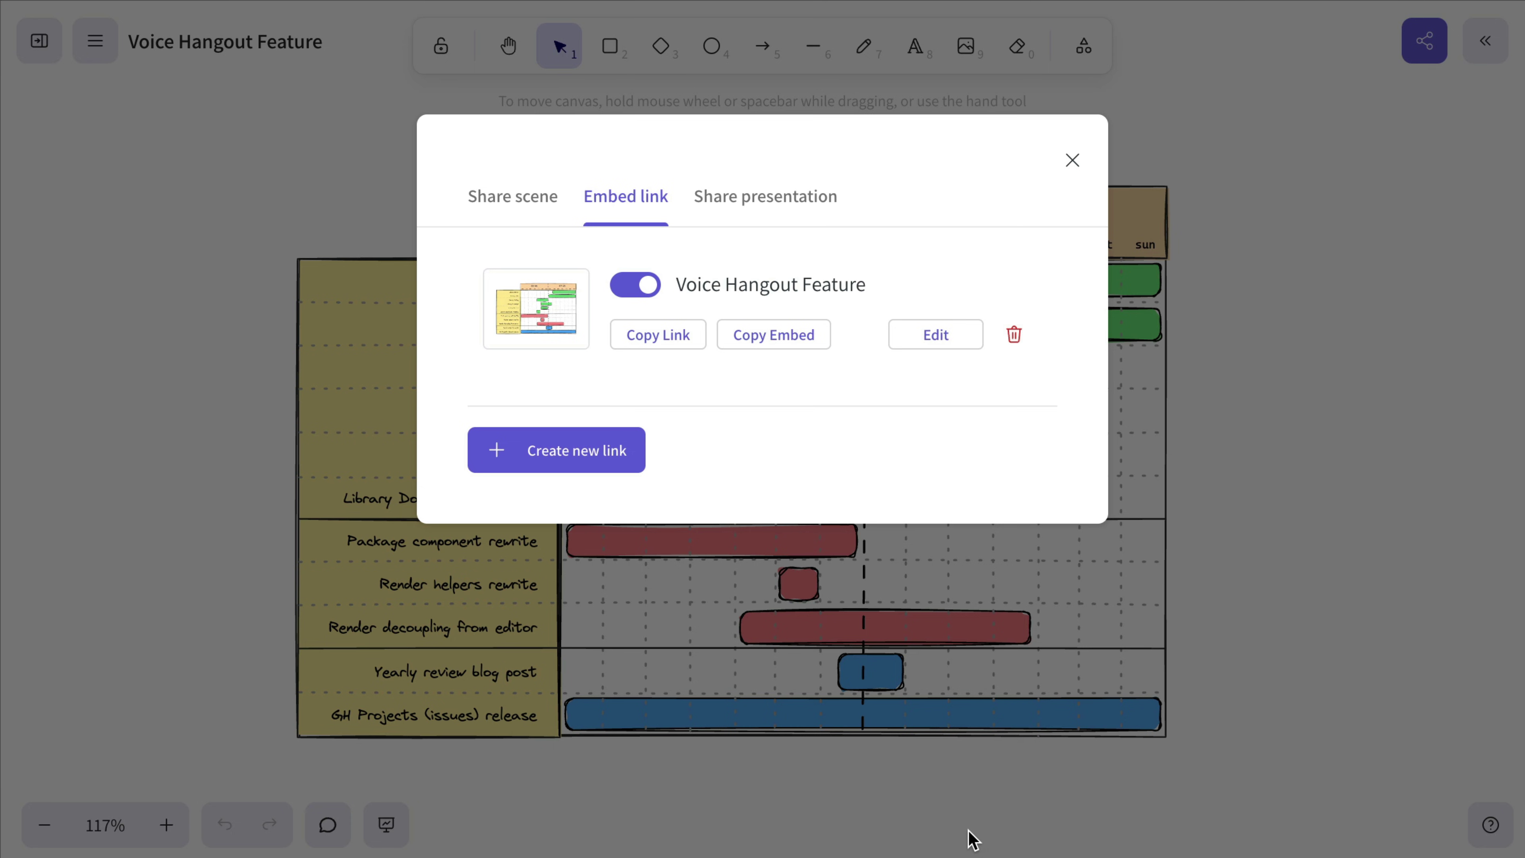
Step: Close the sharing options and scroll around the read-only Gantt chart preview
click(1073, 162)
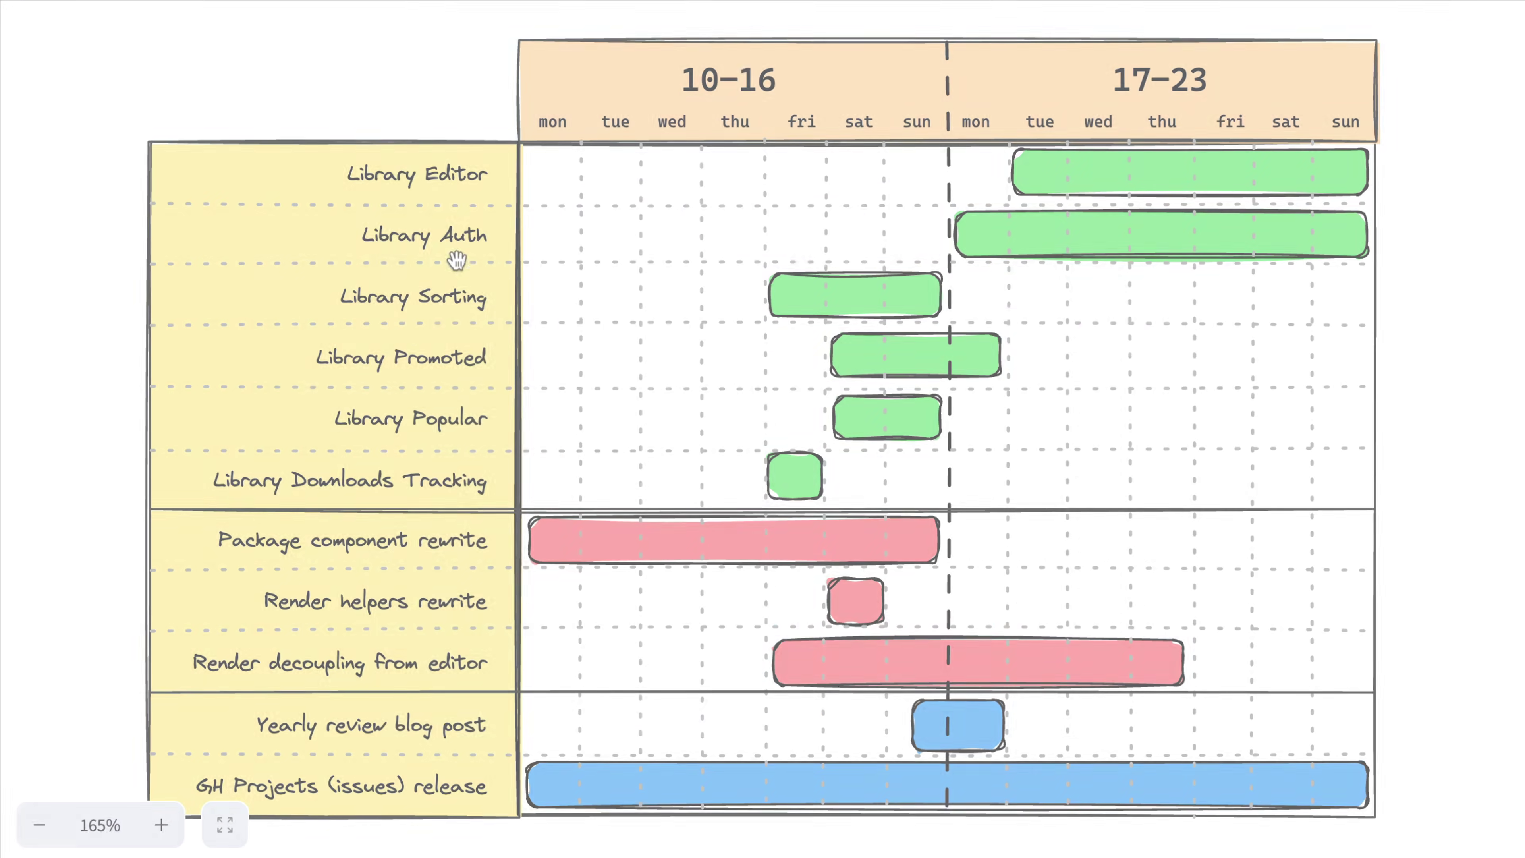
scroll(903, 224, down, 5)
scroll(904, 225, up, 1)
scroll(903, 225, right, 1)
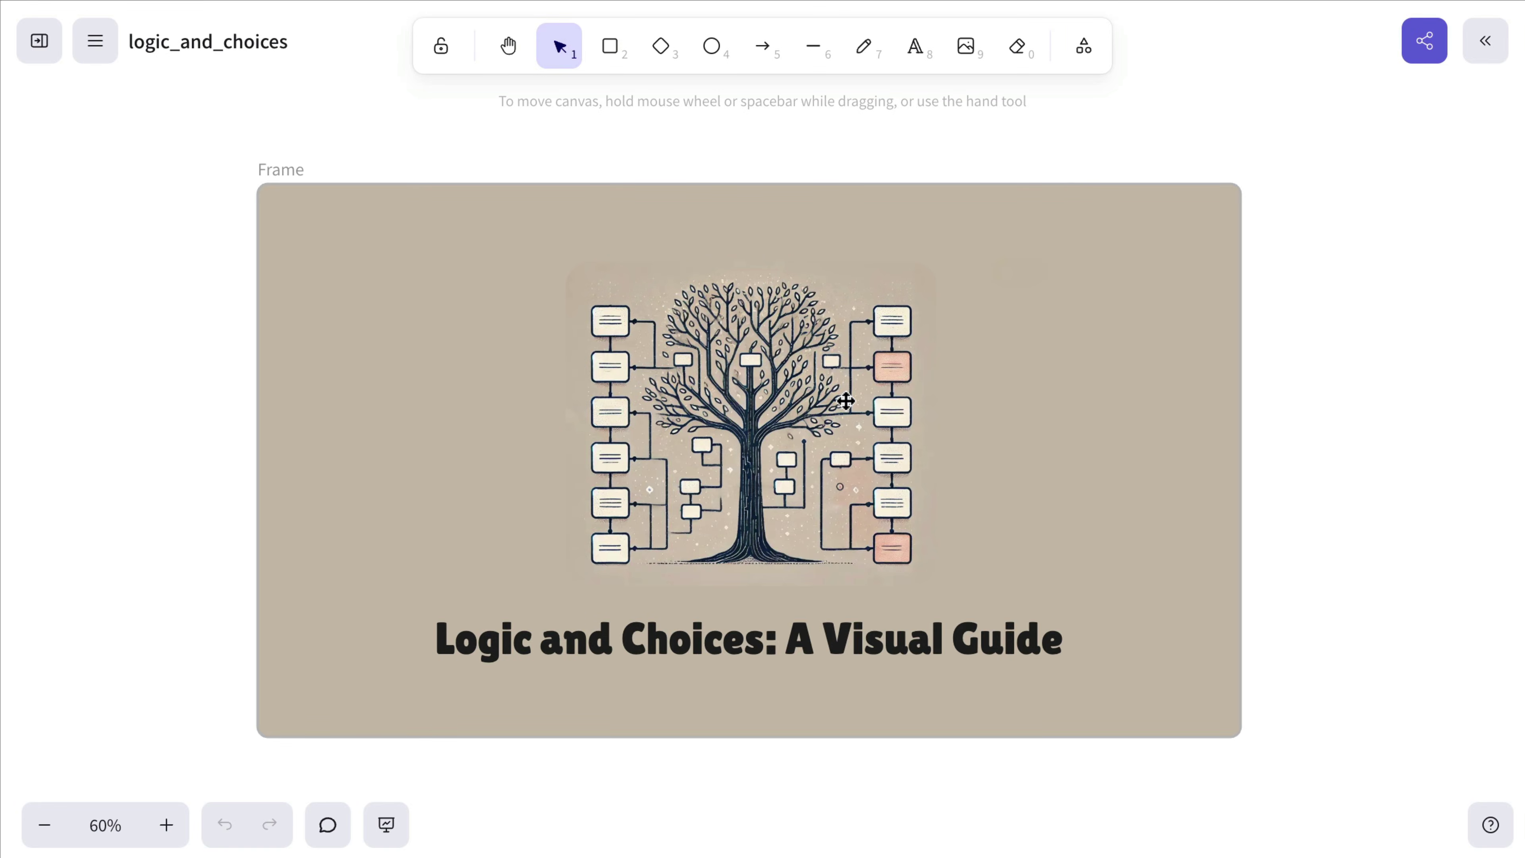
Step: Share the logic_and_choices presentation slides with animation and downloads allowed
click(1427, 38)
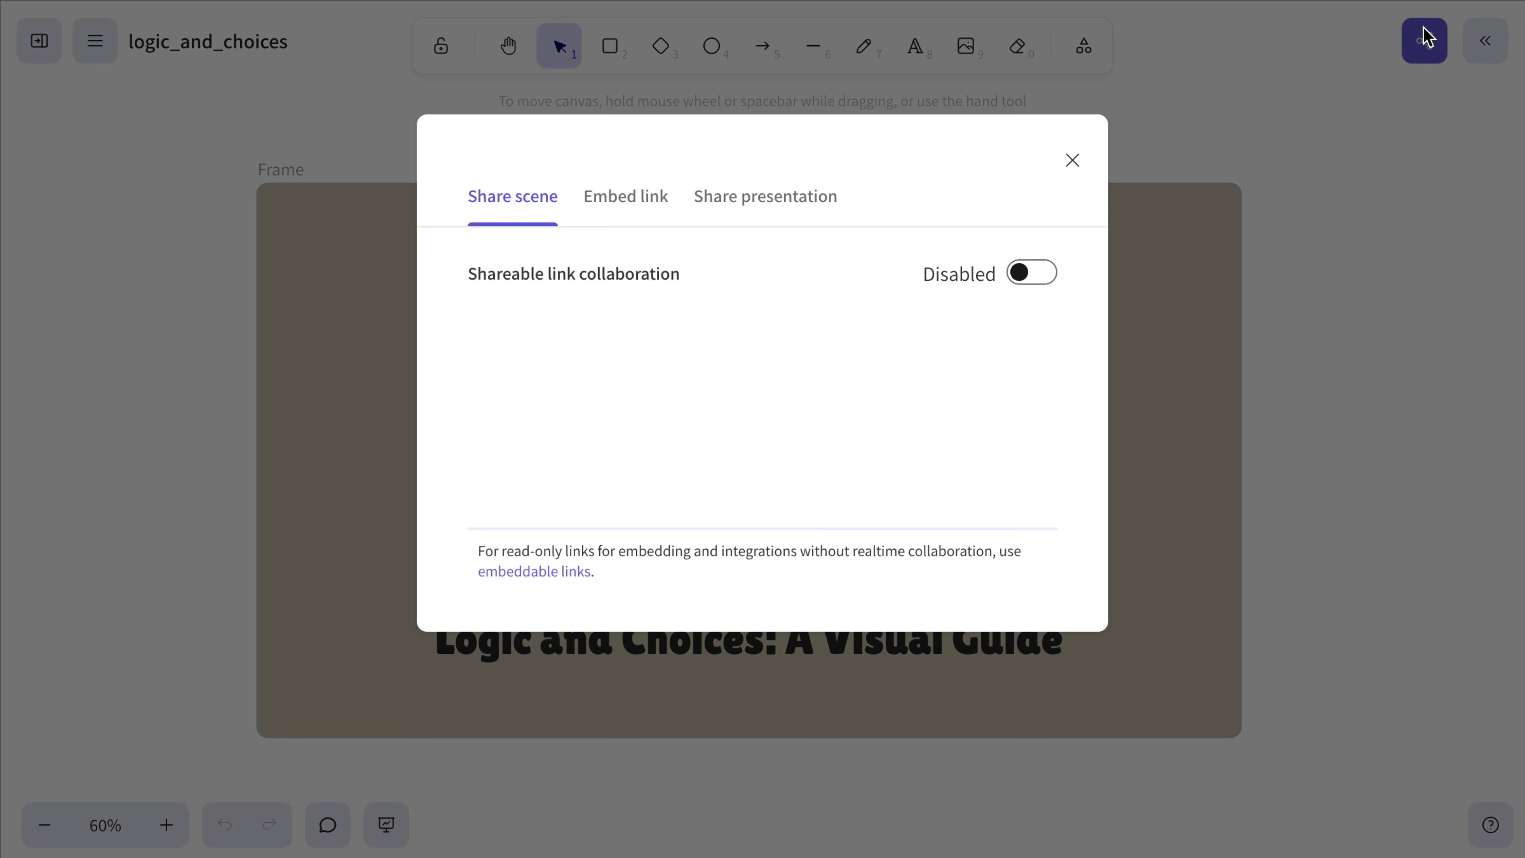
click(803, 213)
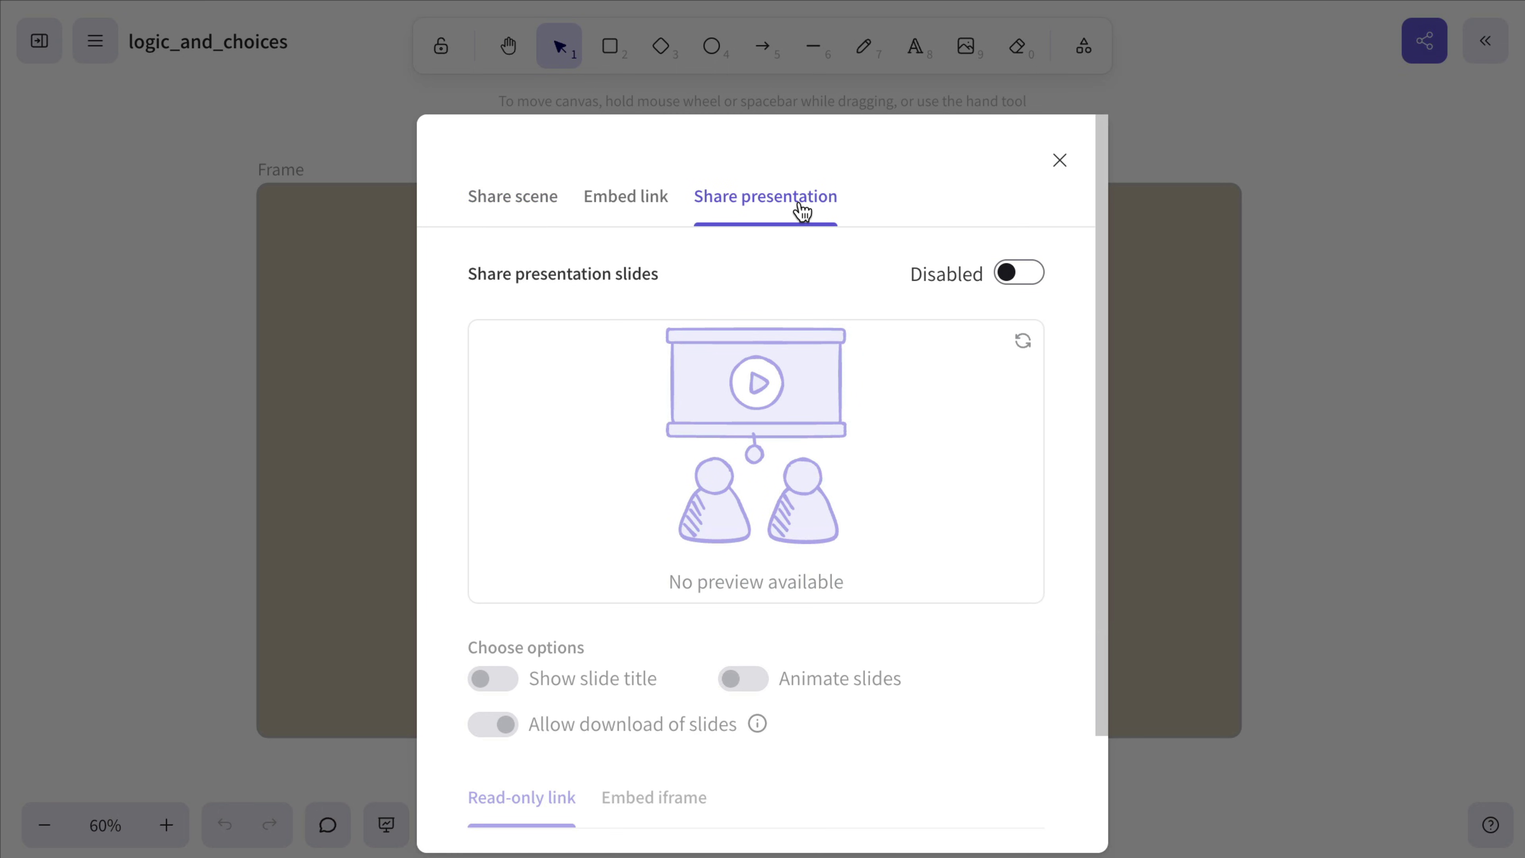
click(1020, 274)
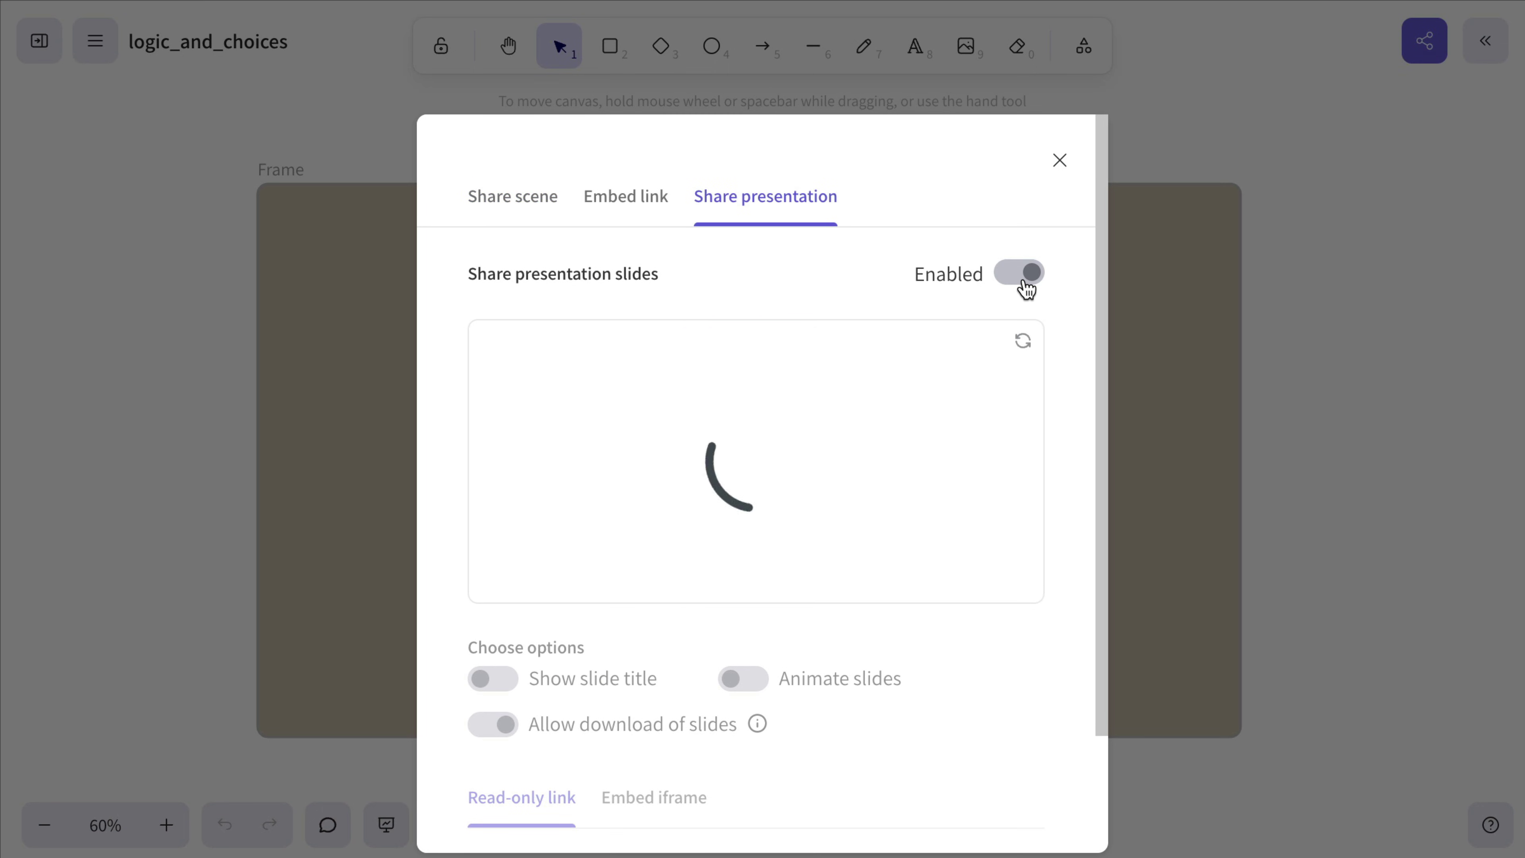
scroll(771, 426, down, 2)
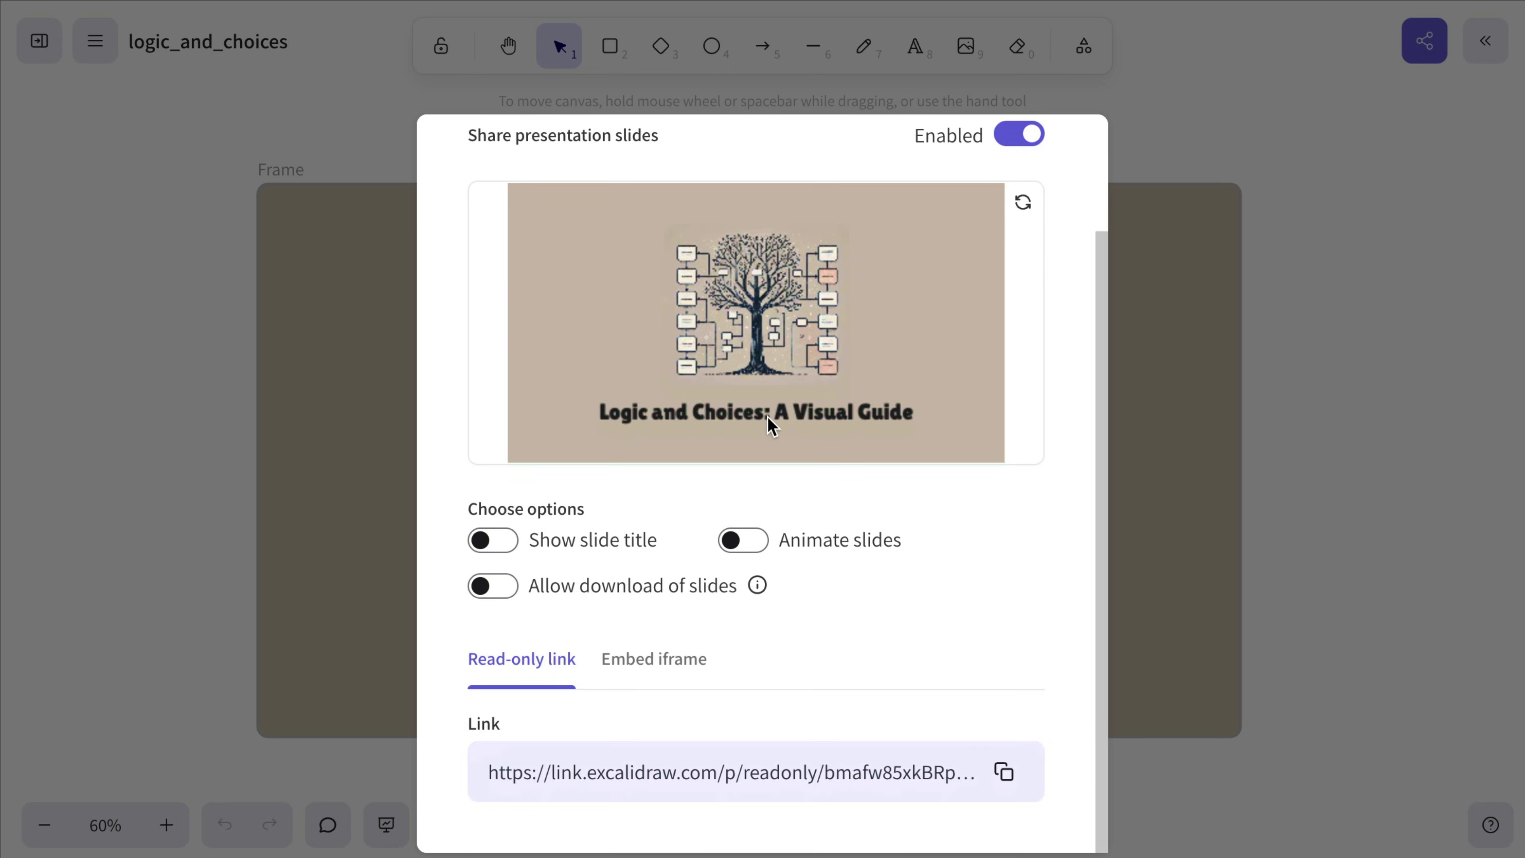
click(743, 542)
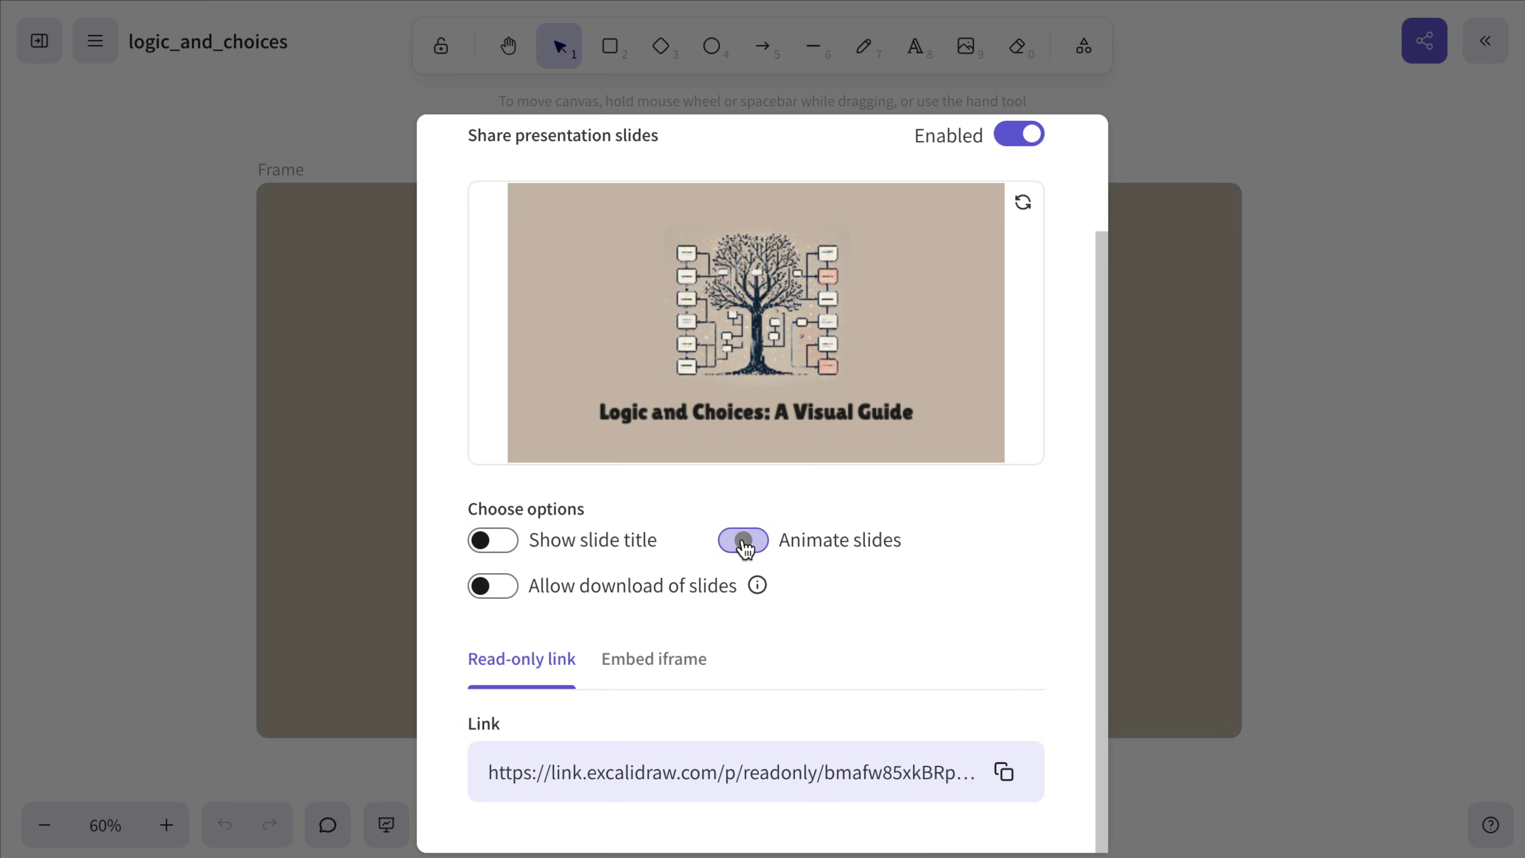
click(520, 588)
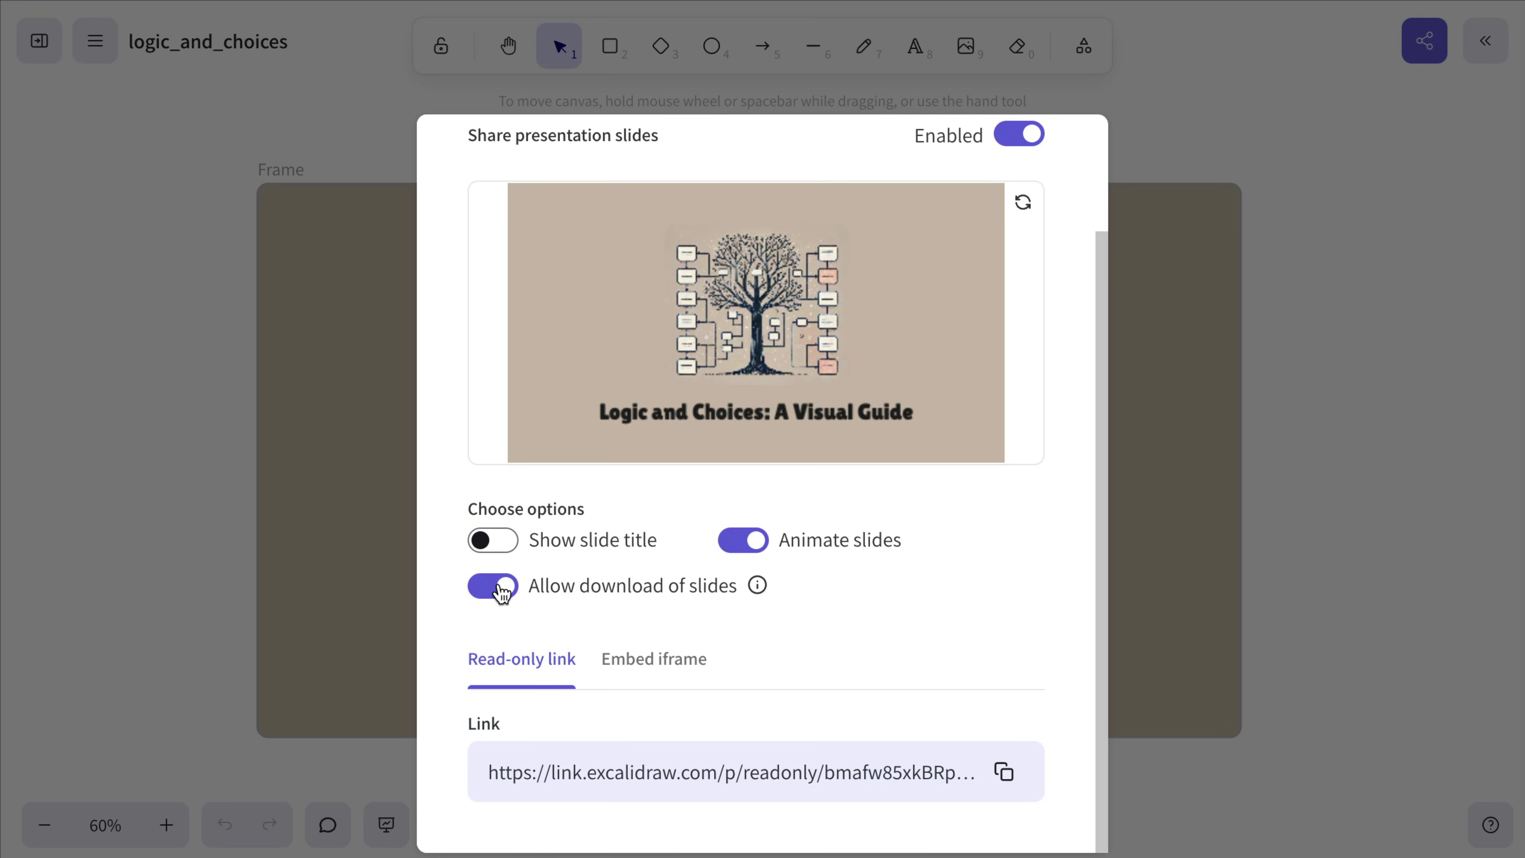
Step: Check the presentation's iframe code, then copy the plain read-only presentation link
click(679, 669)
scroll(675, 668, down, 2)
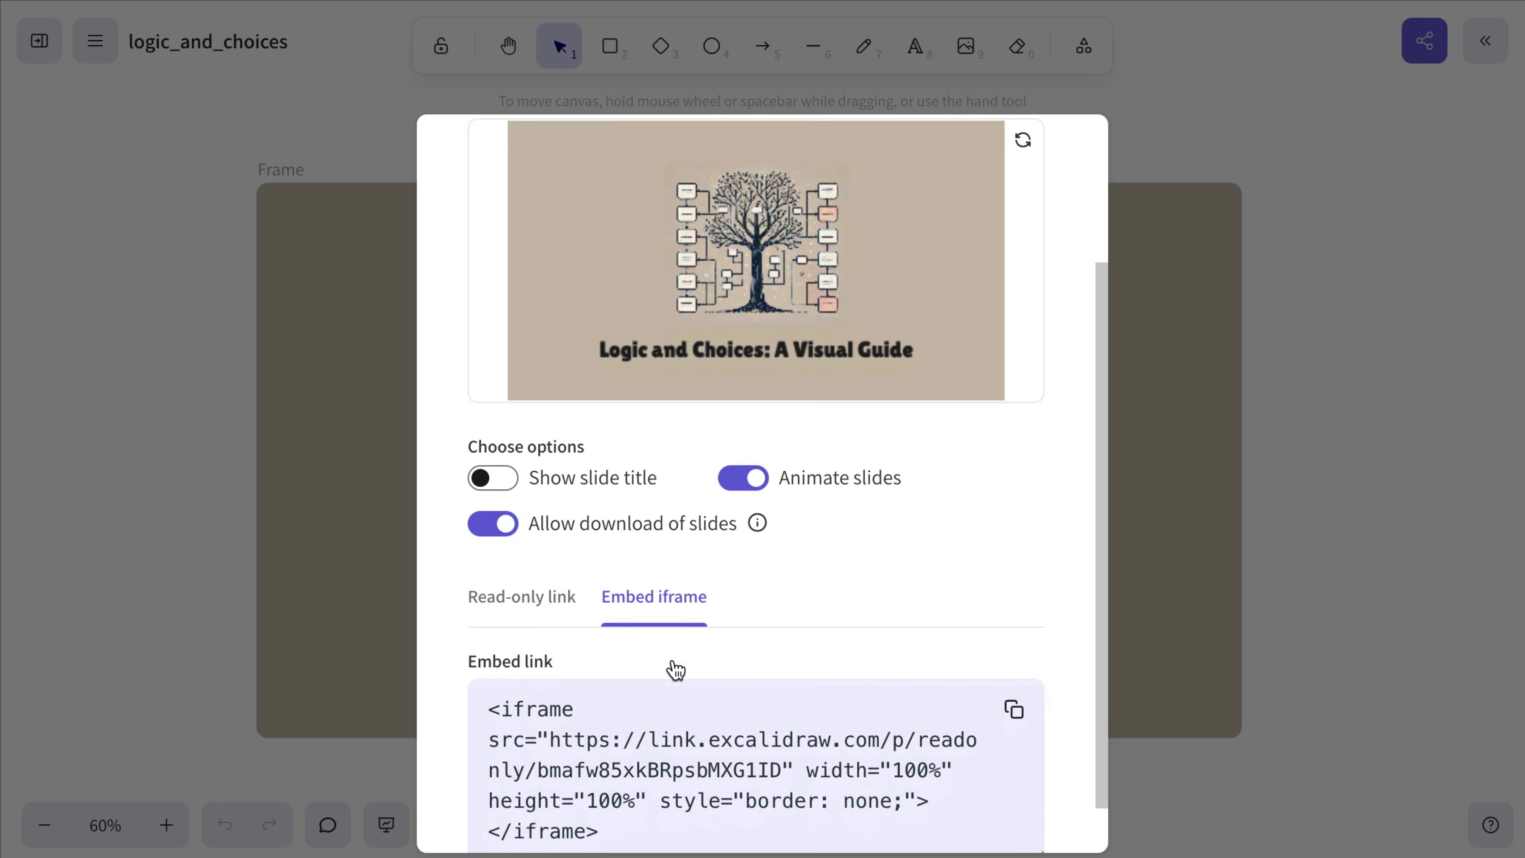
click(558, 538)
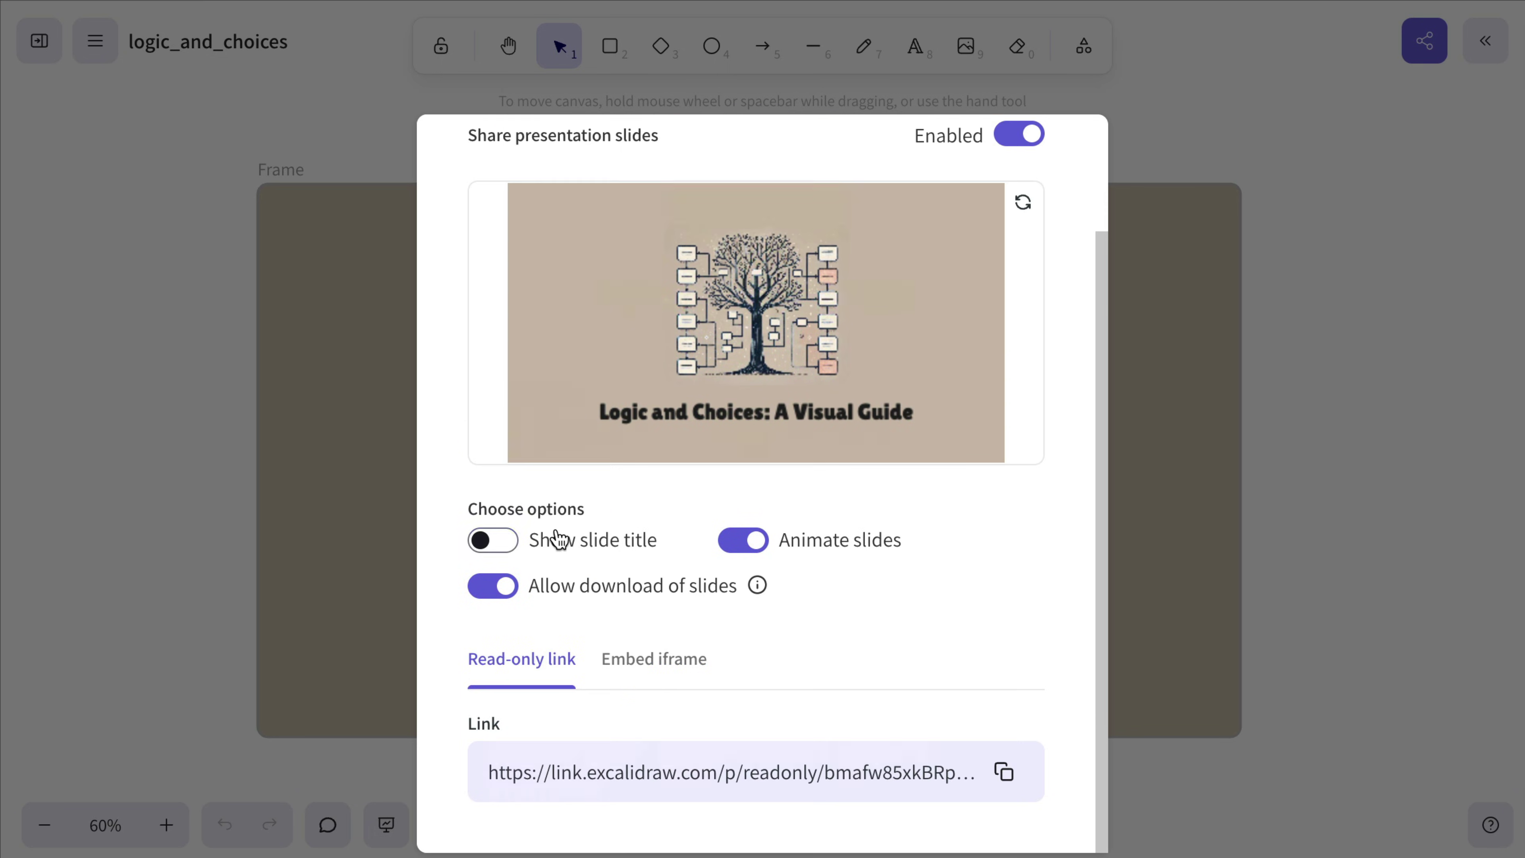
click(1003, 774)
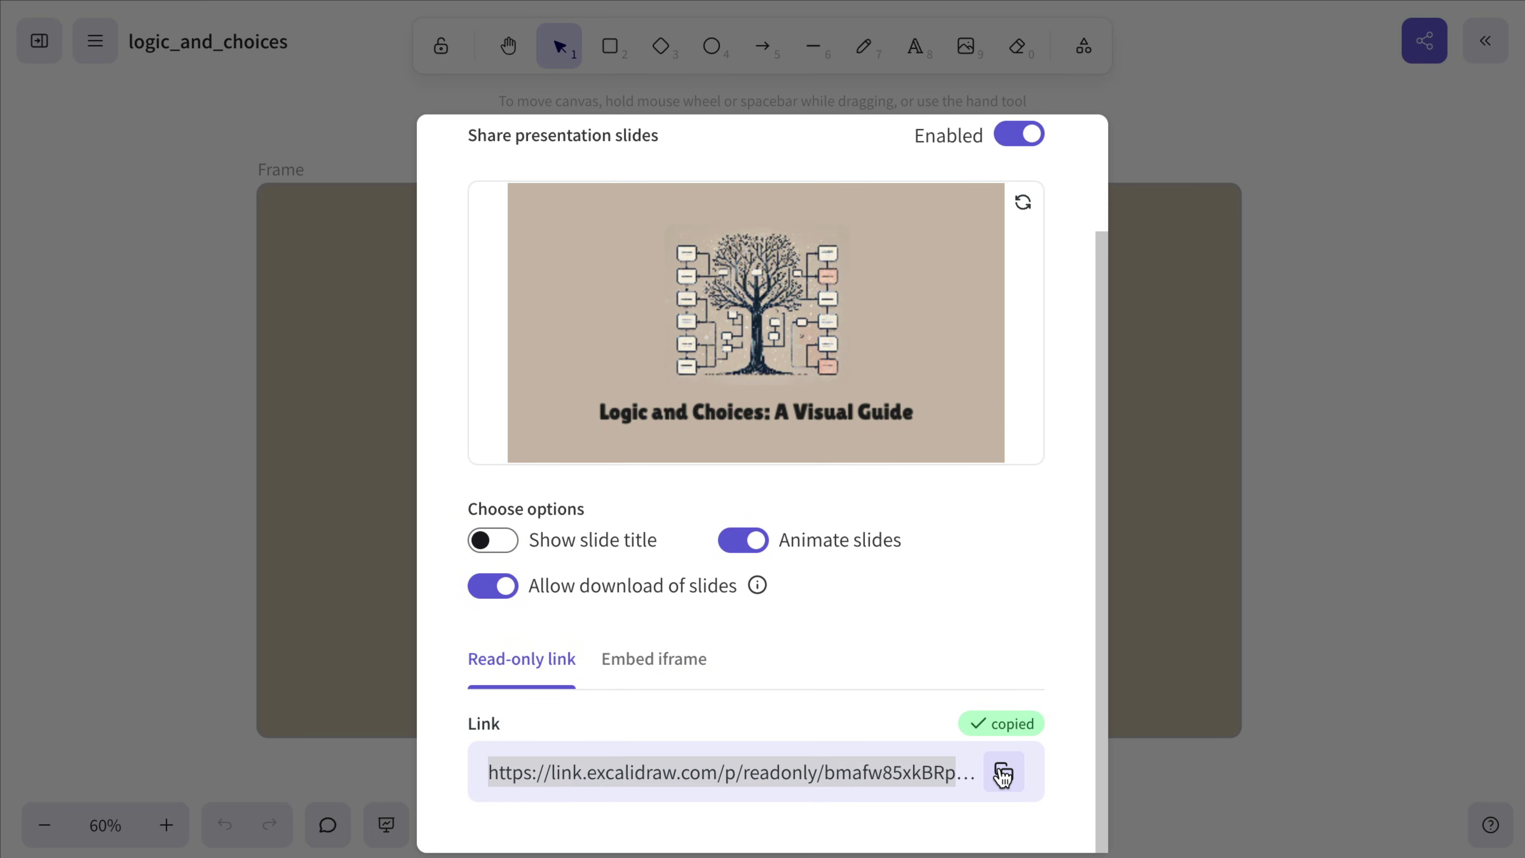
click(1340, 422)
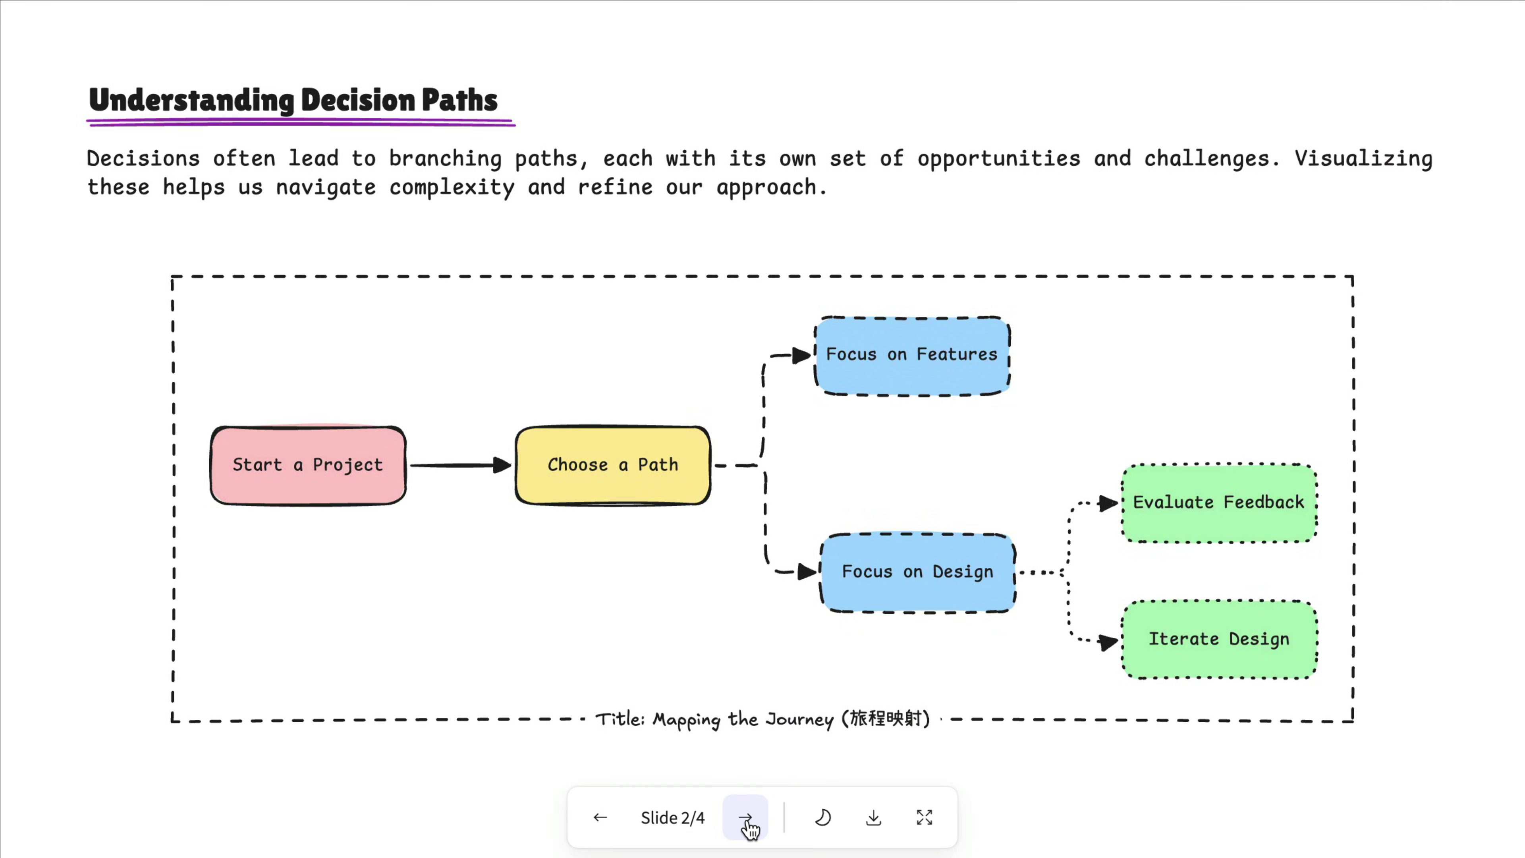
Step: Advance two slides to the last slide and download the slides as a PDF
click(747, 821)
click(747, 821)
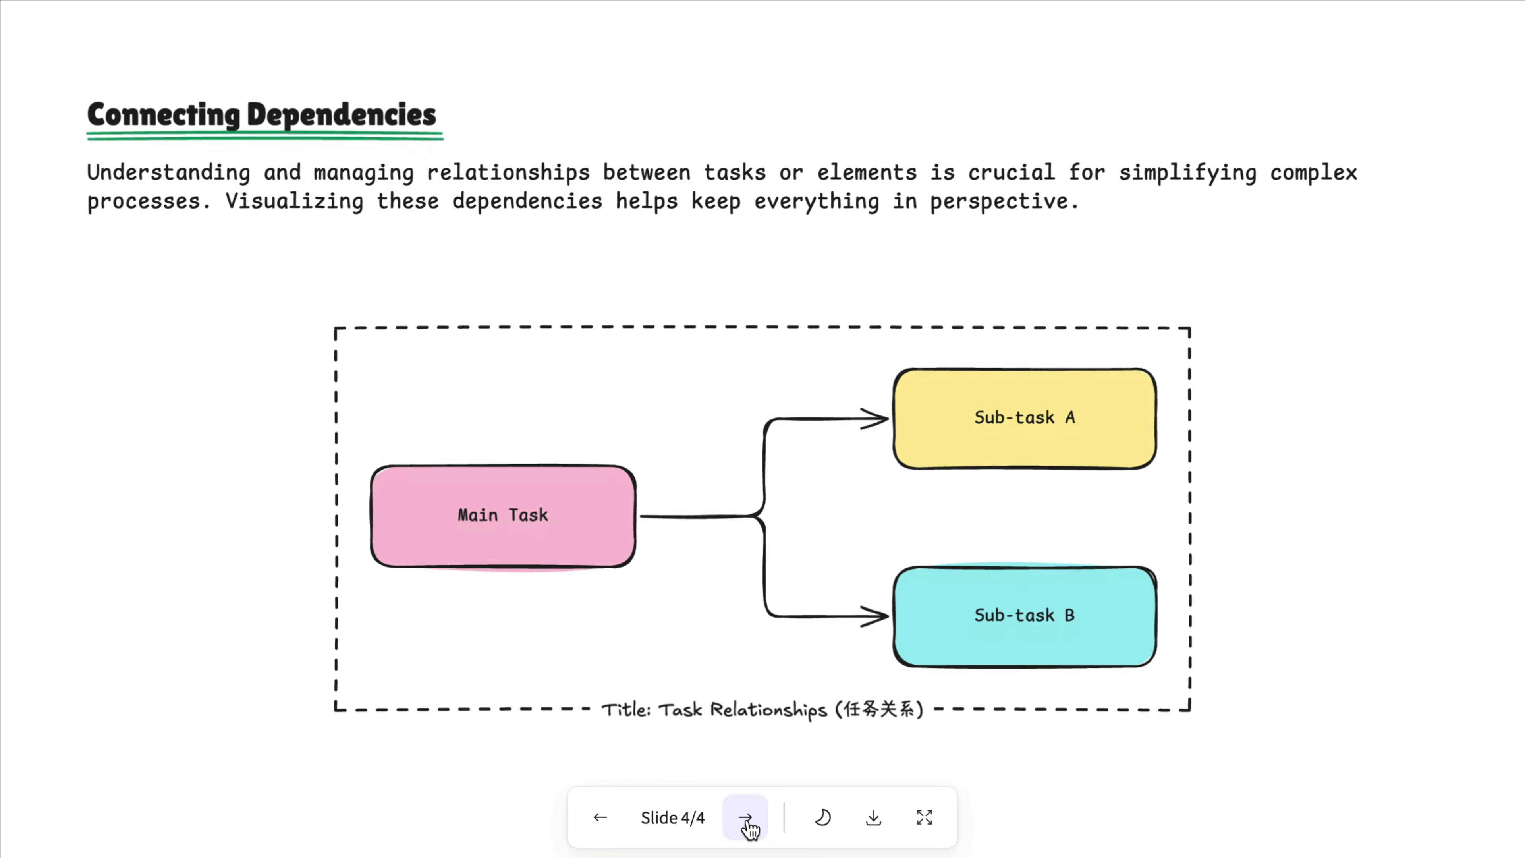
click(874, 820)
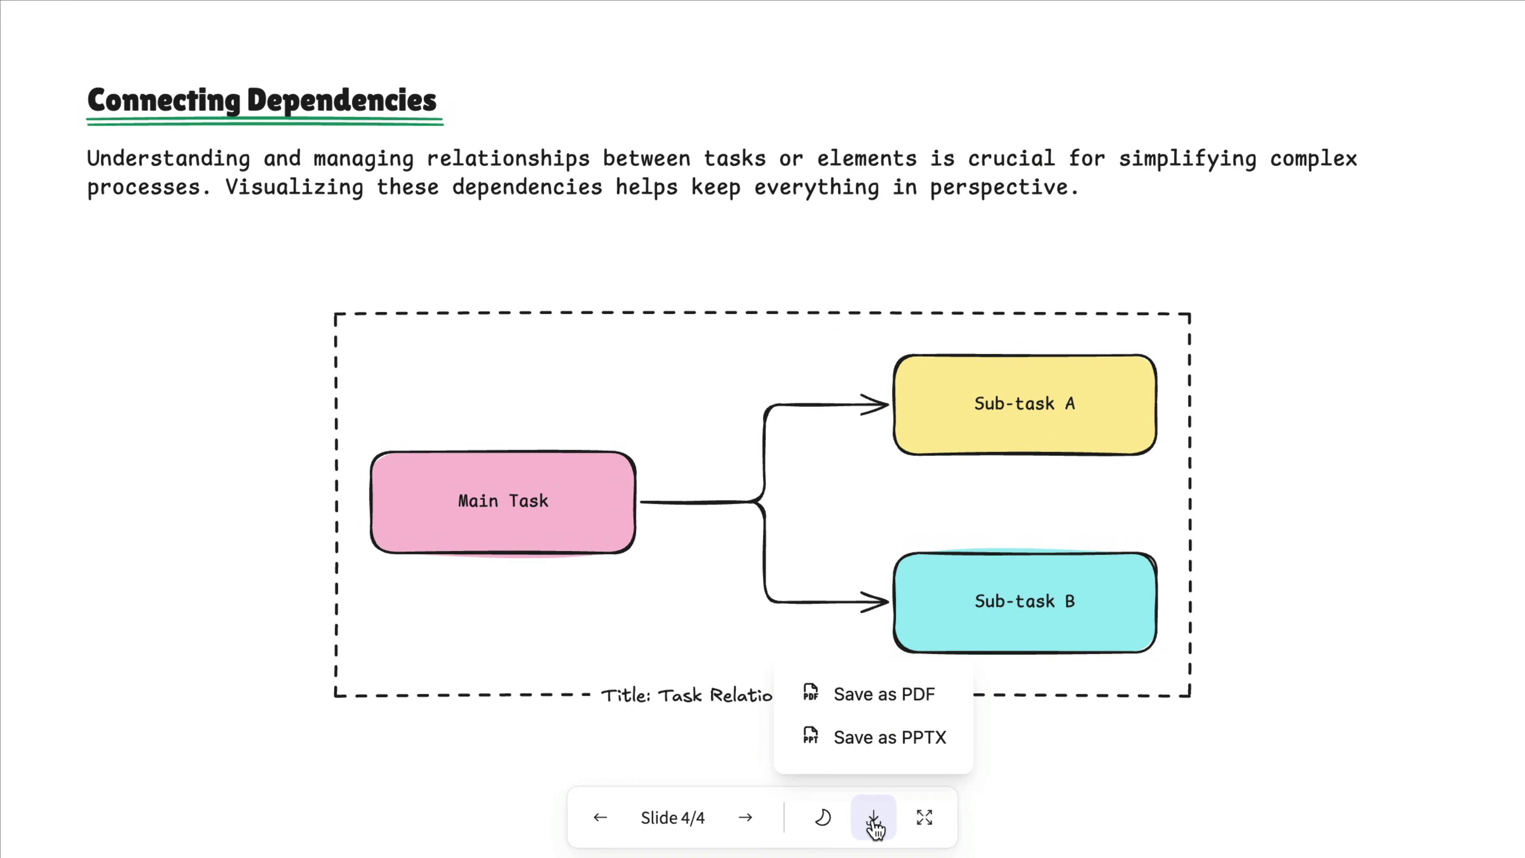
click(870, 700)
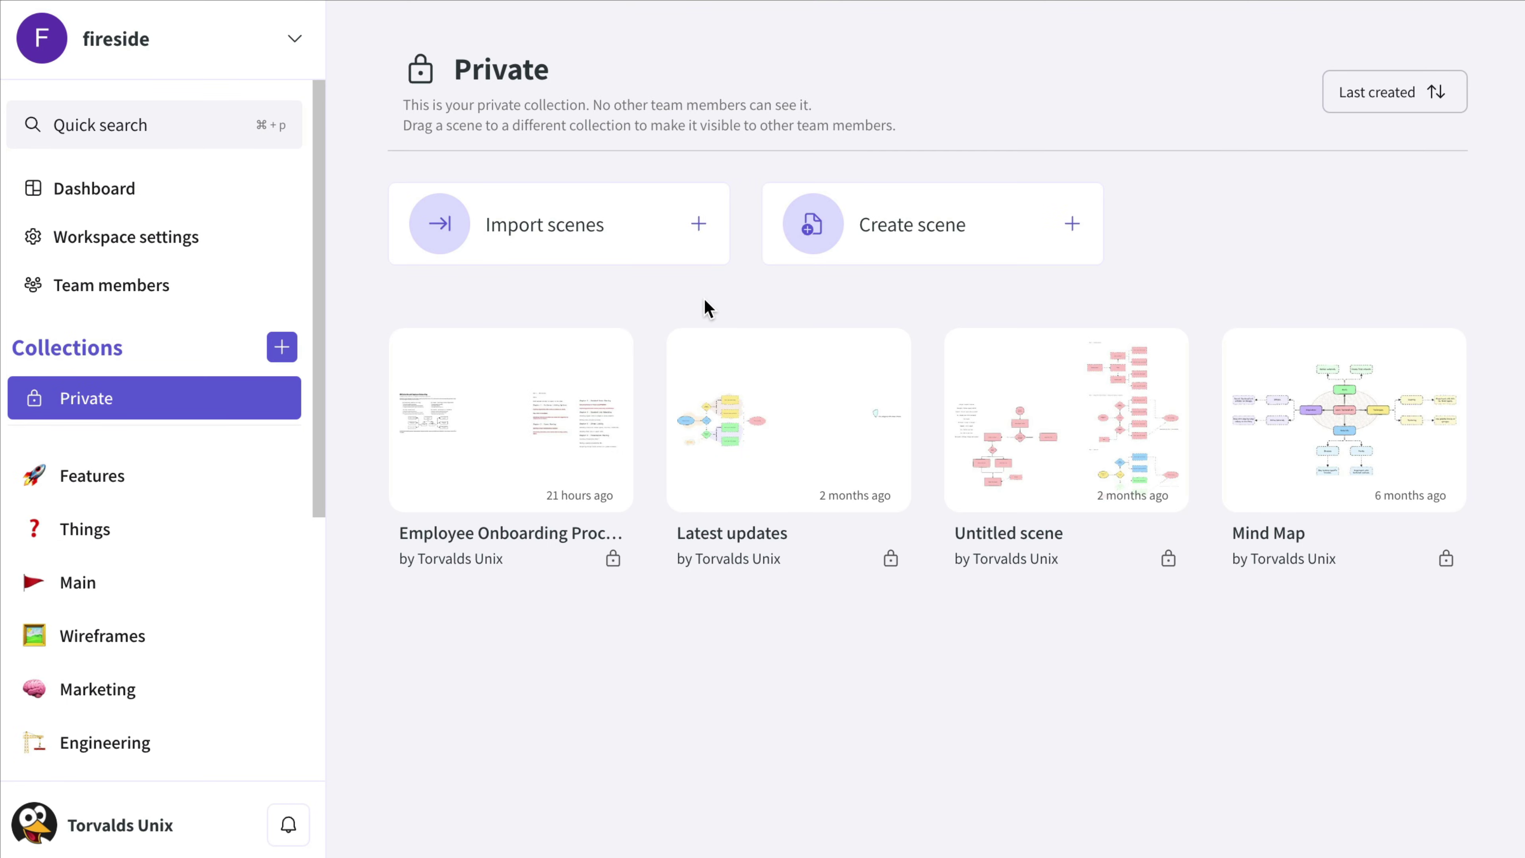
Step: Start a member-role workspace invite link with unlimited uses, restricted to an email domain
click(188, 300)
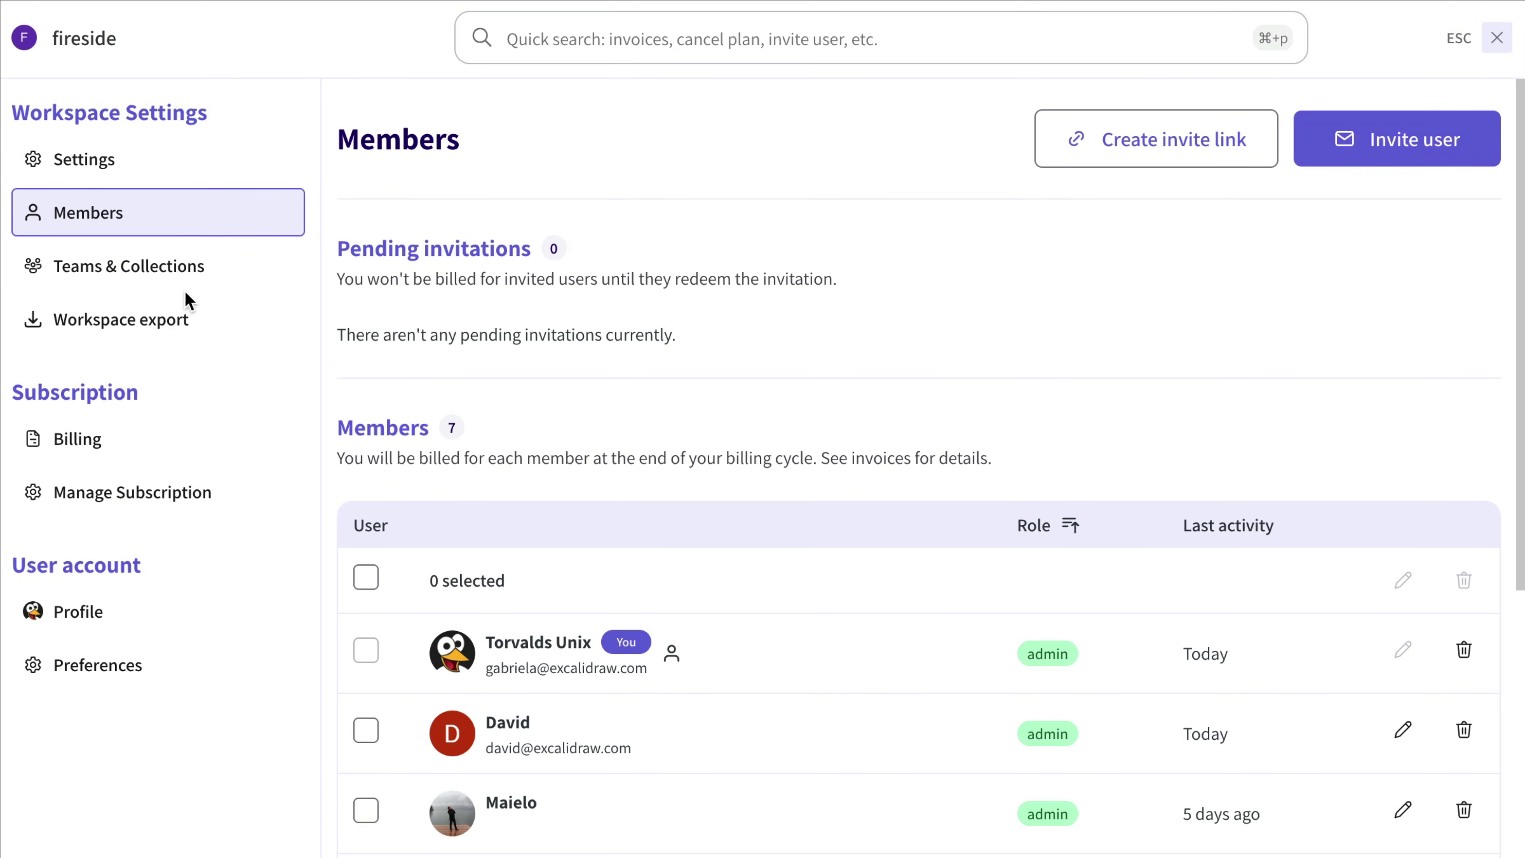
click(1134, 142)
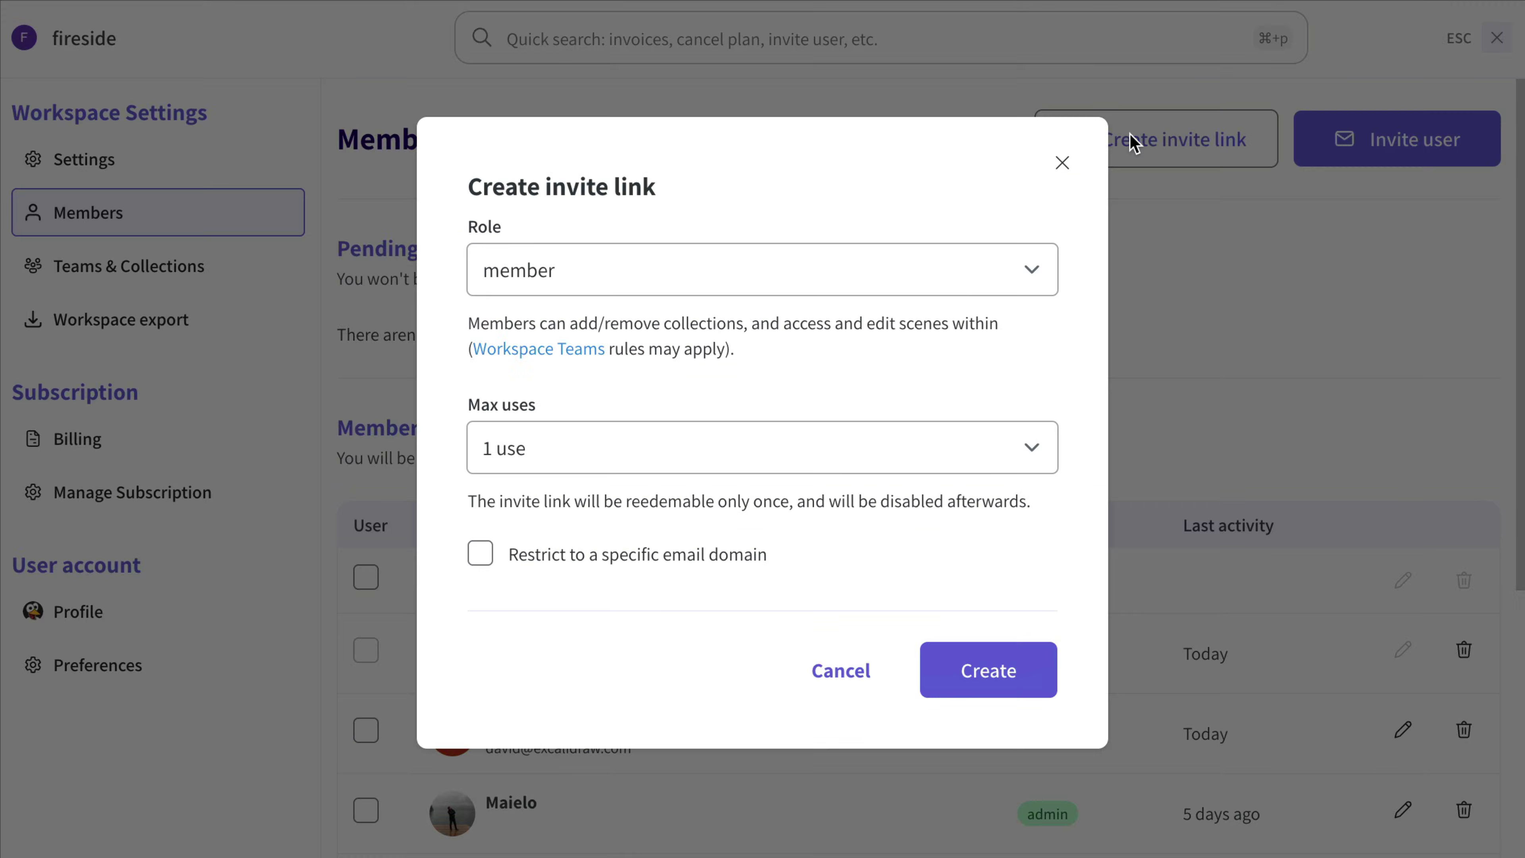
click(817, 274)
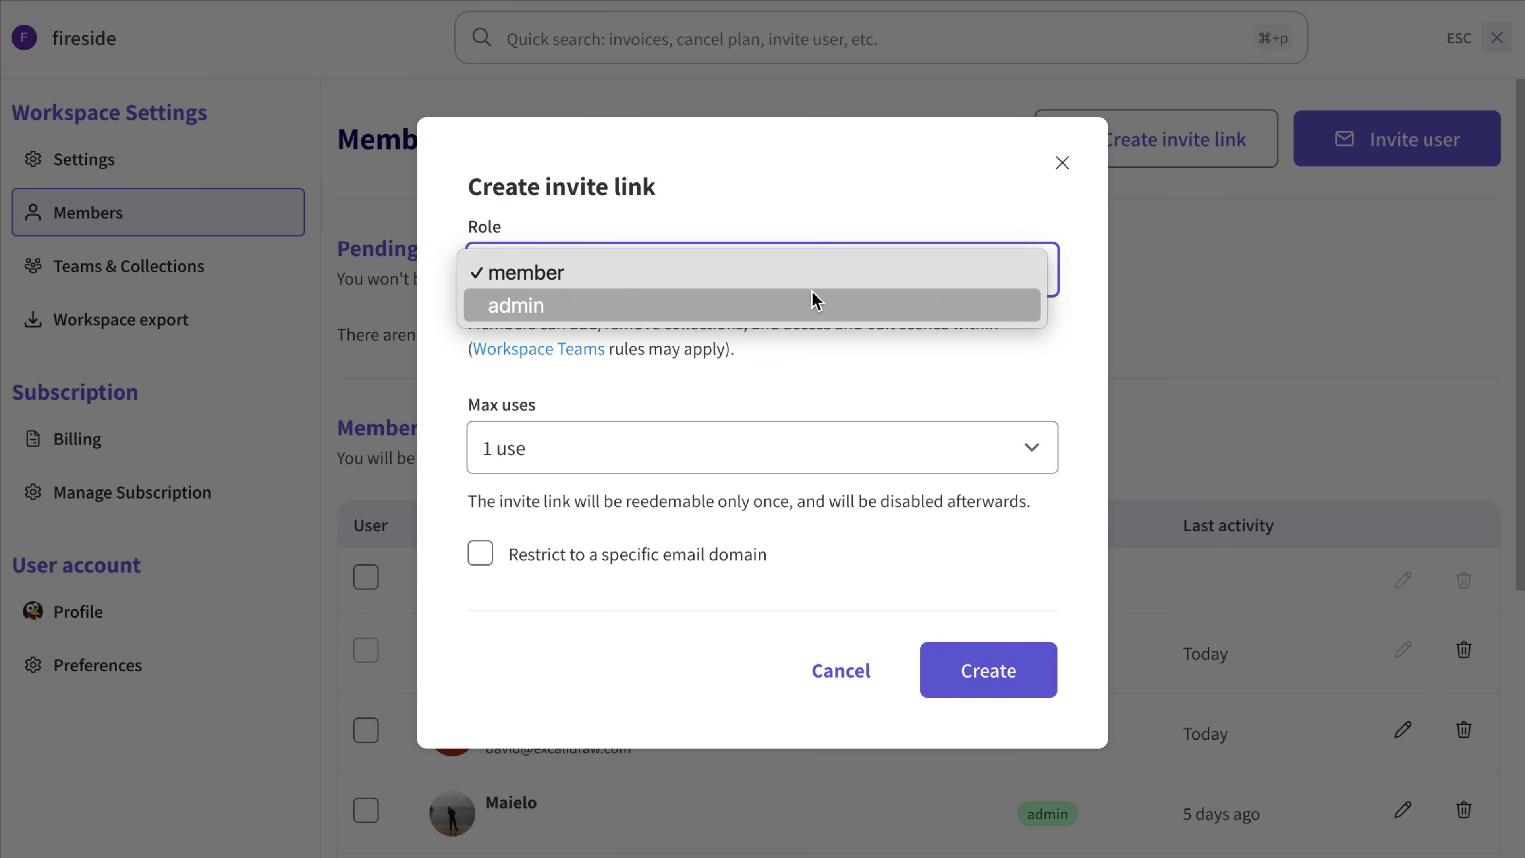
click(815, 278)
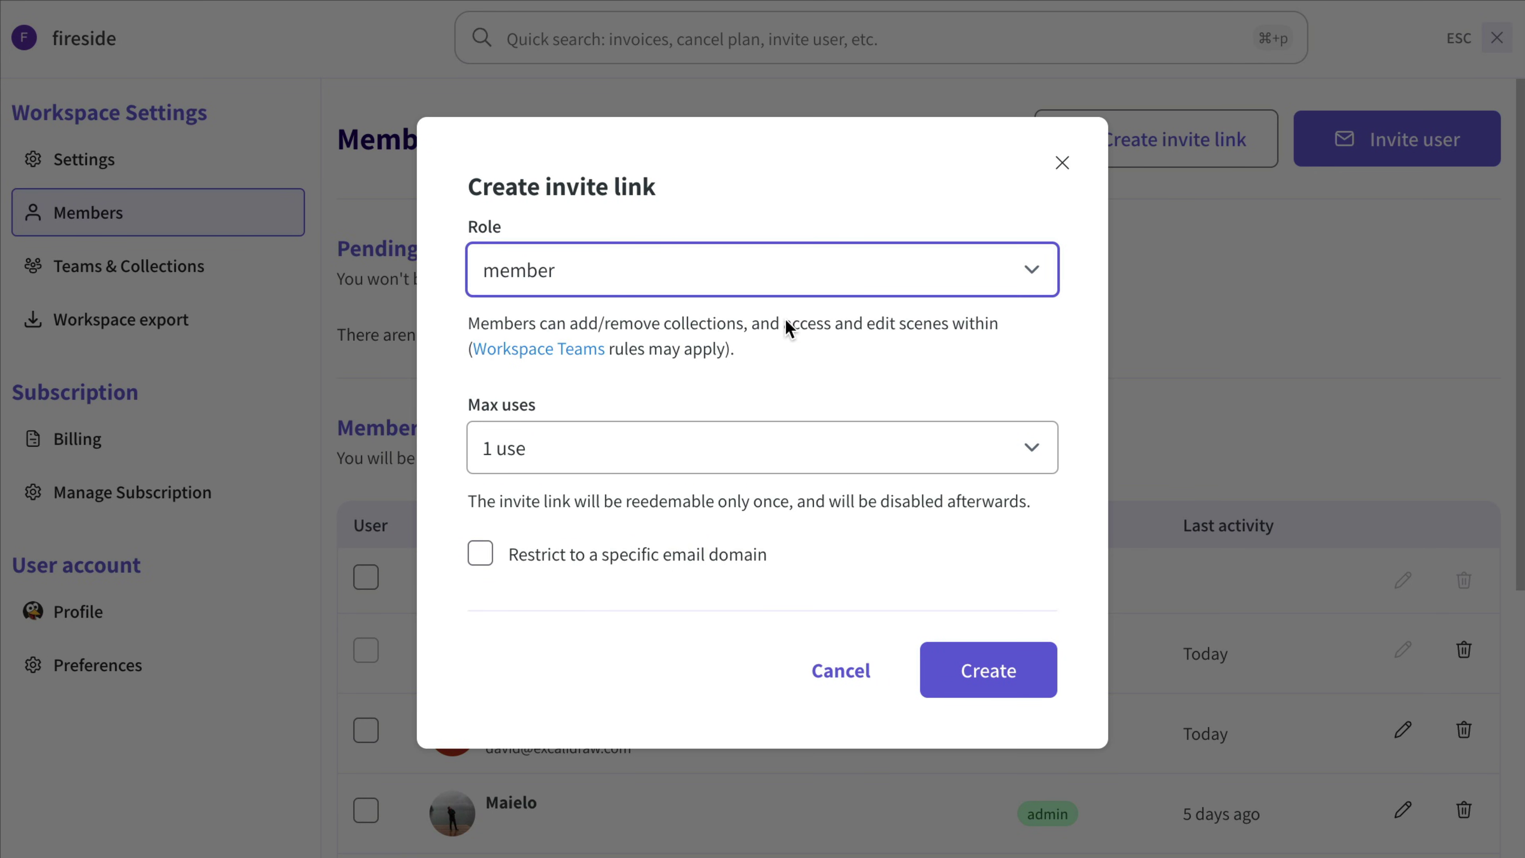
click(784, 448)
click(763, 654)
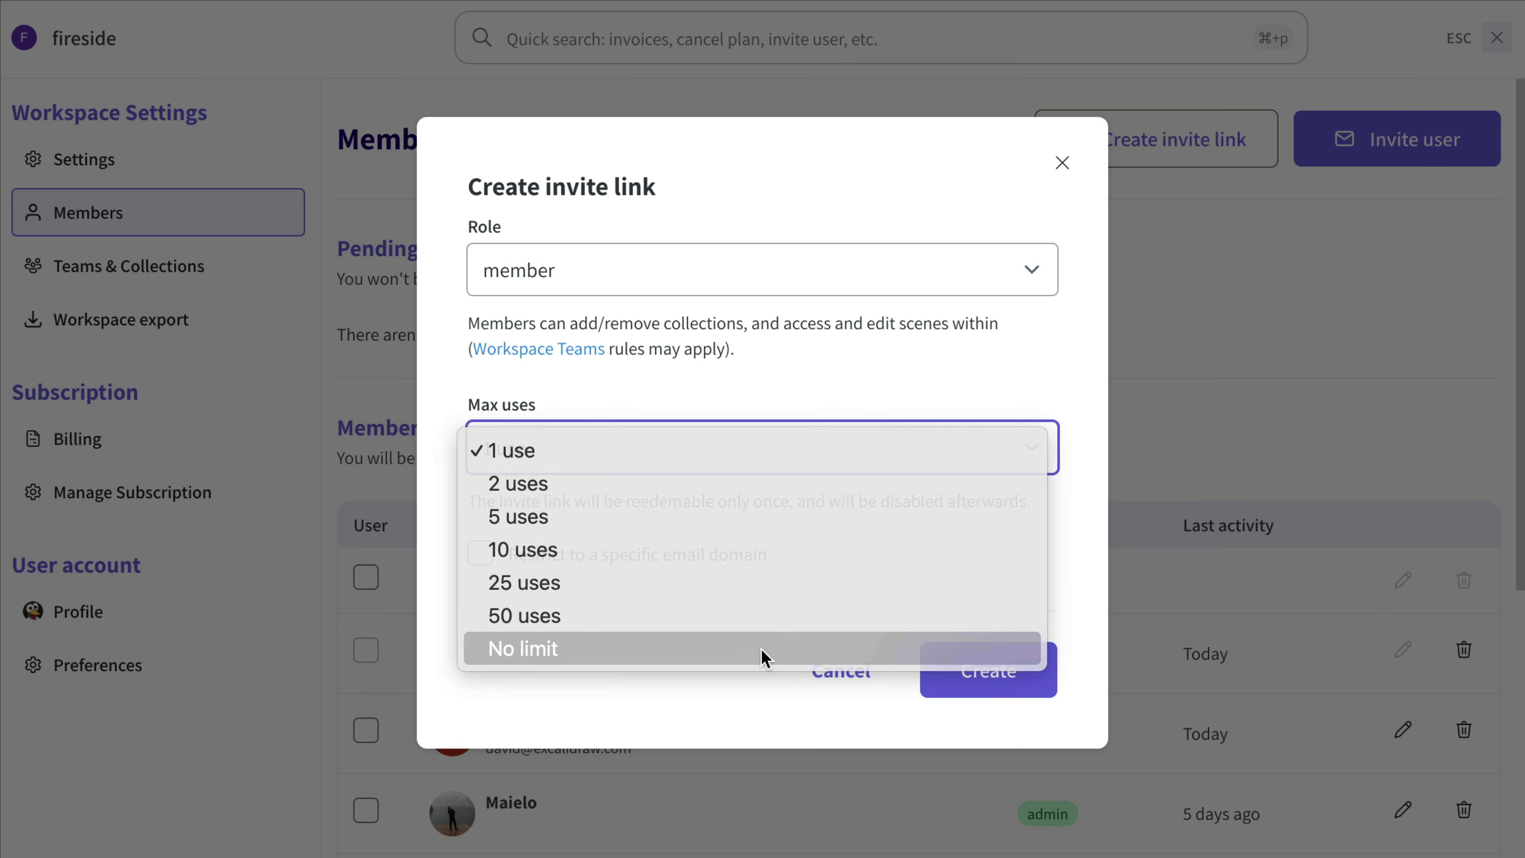
click(480, 553)
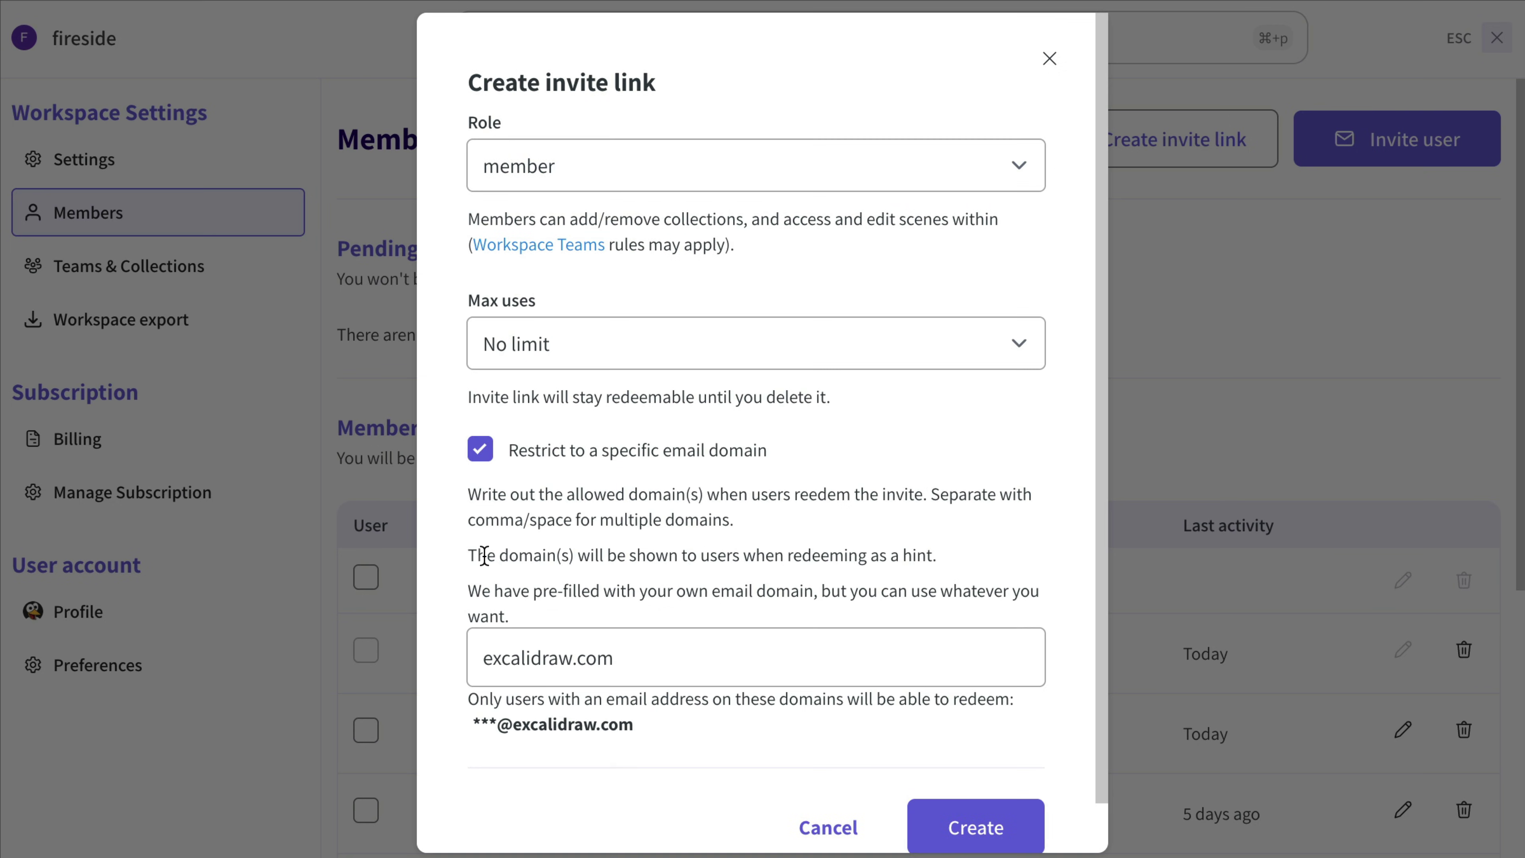
scroll(492, 571, down, 1)
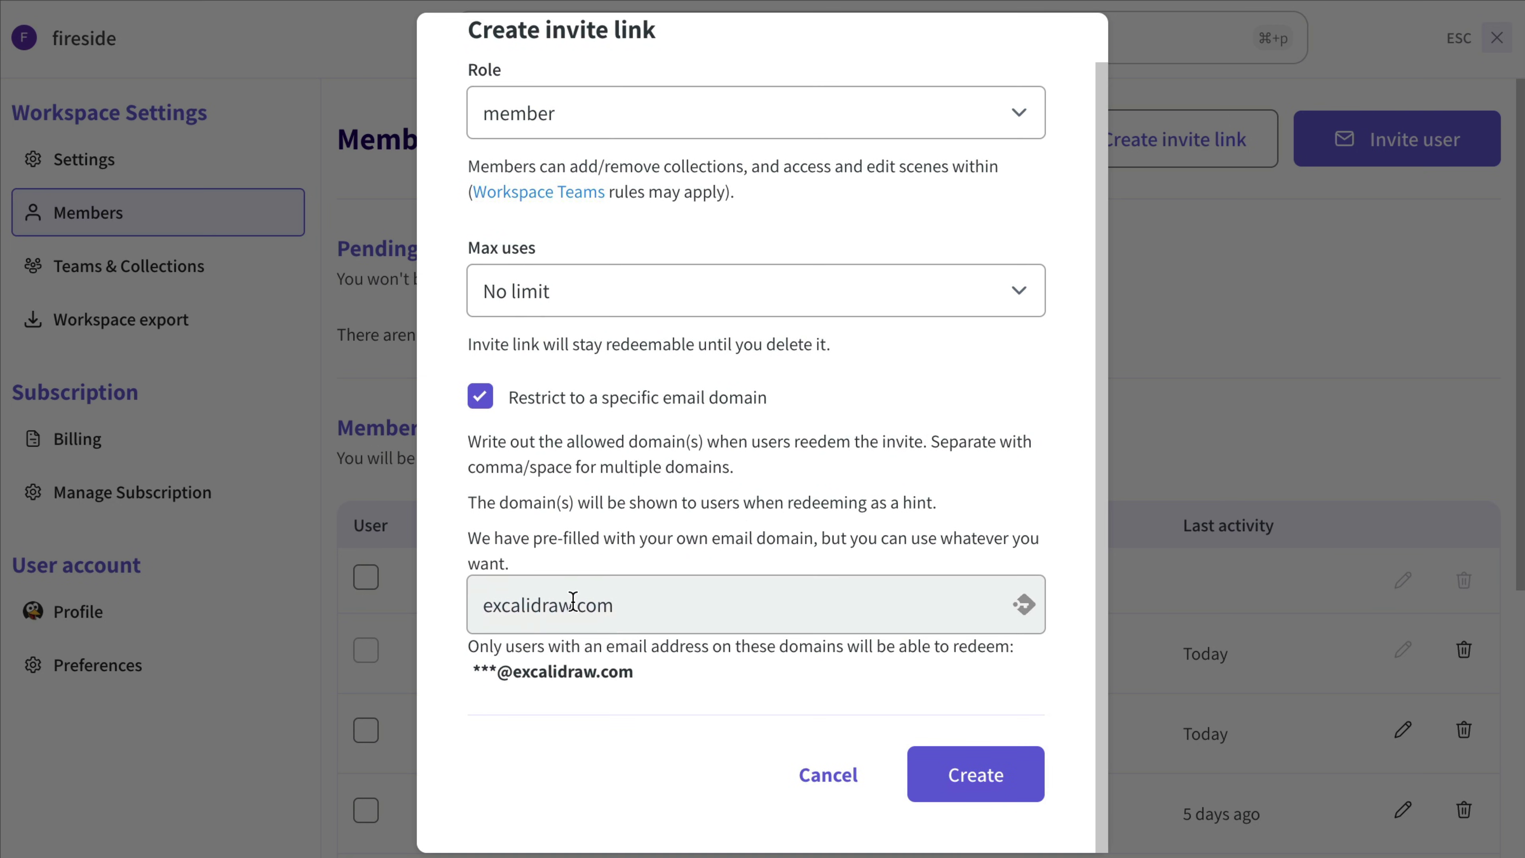
drag(573, 601, 476, 603)
Step: Set the domain to test.com, create and copy the invite link, then begin signing in to redeem it
text(test)
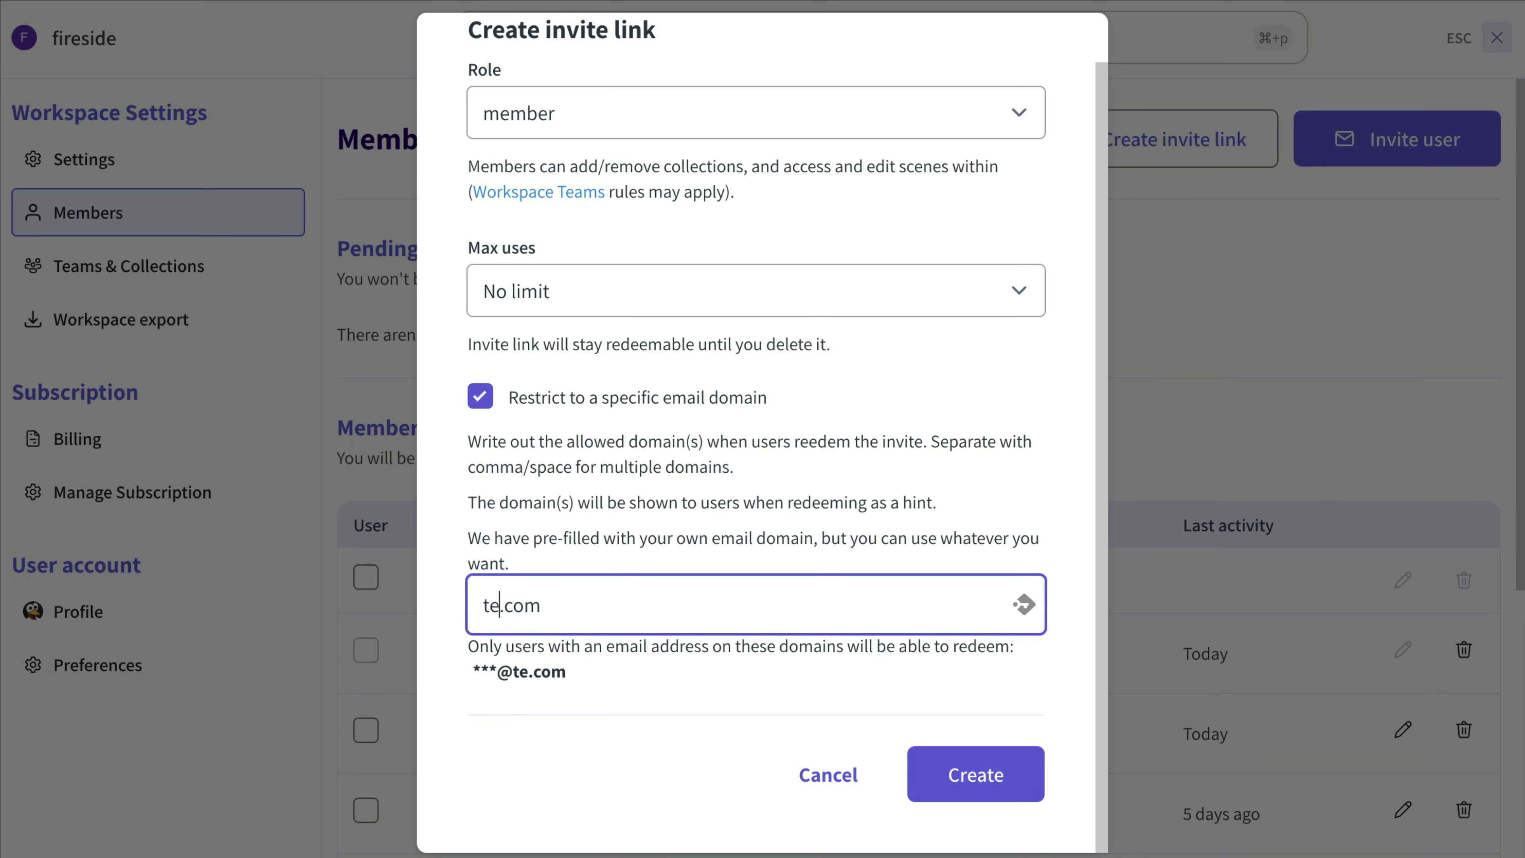
click(1014, 776)
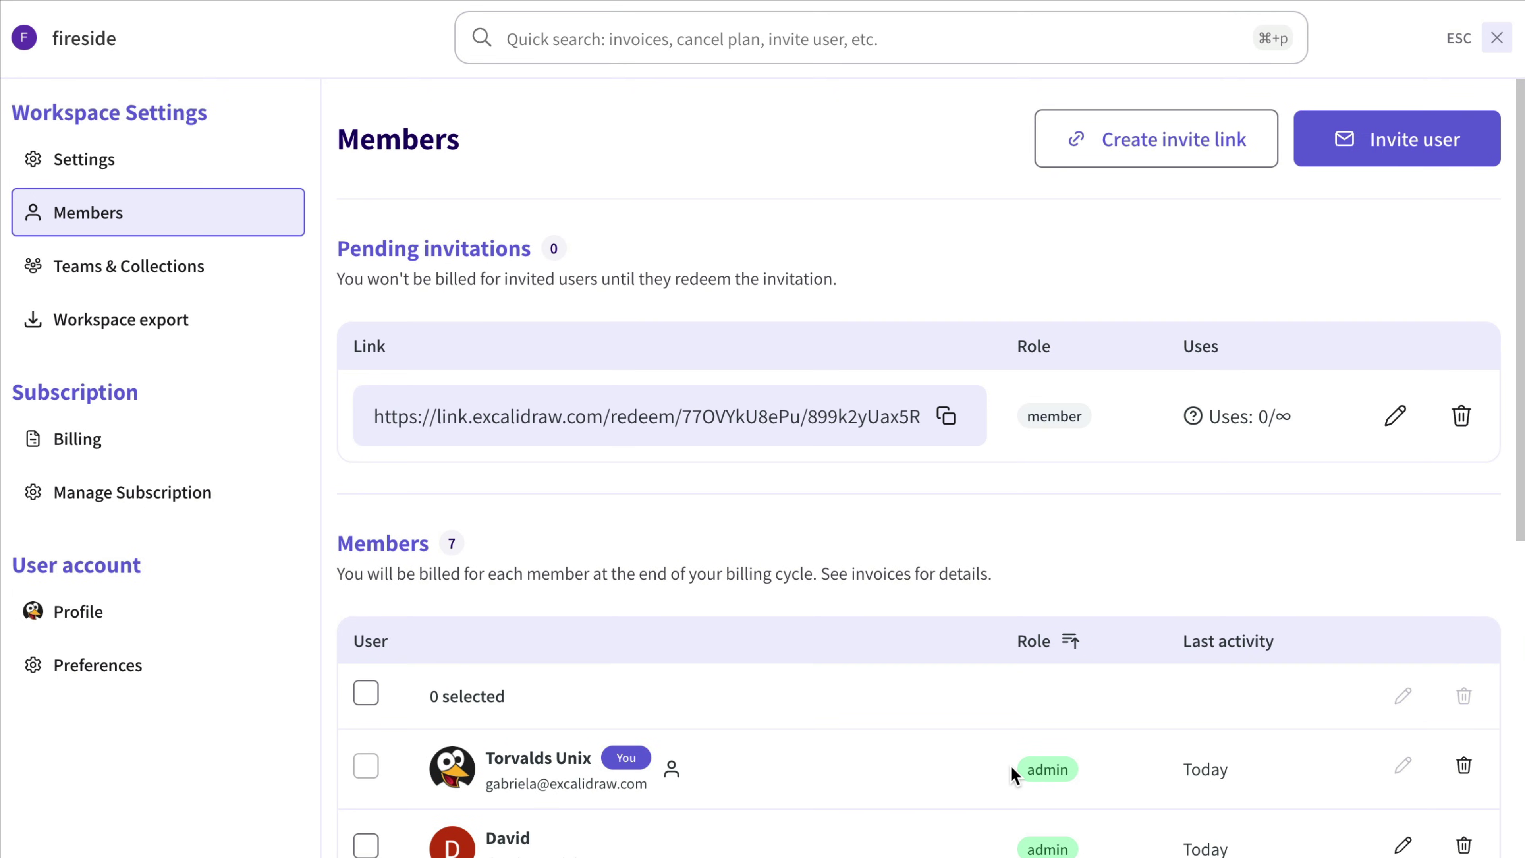
click(947, 416)
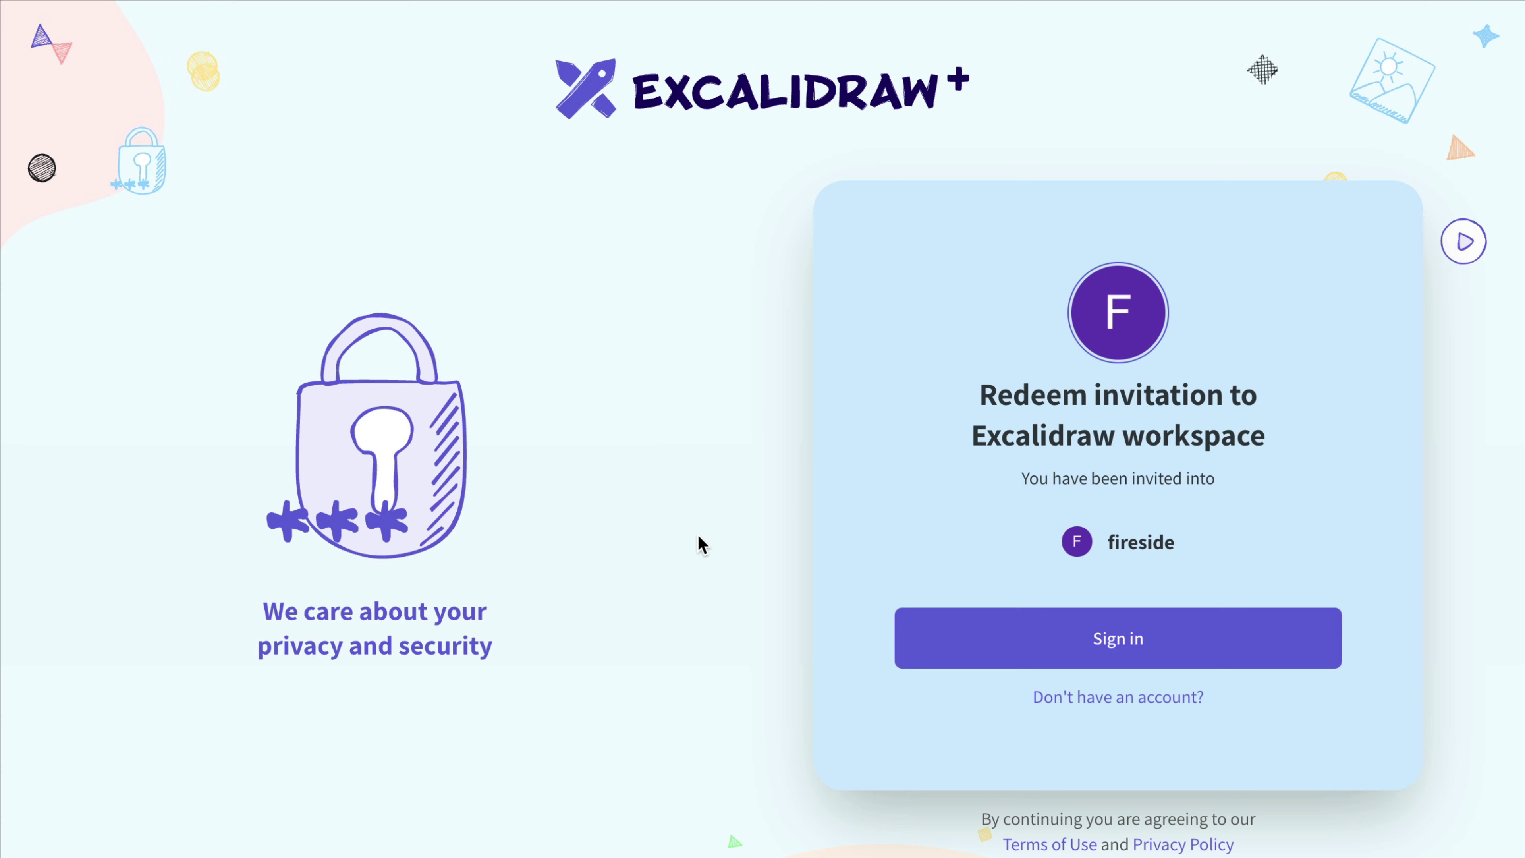
click(1046, 635)
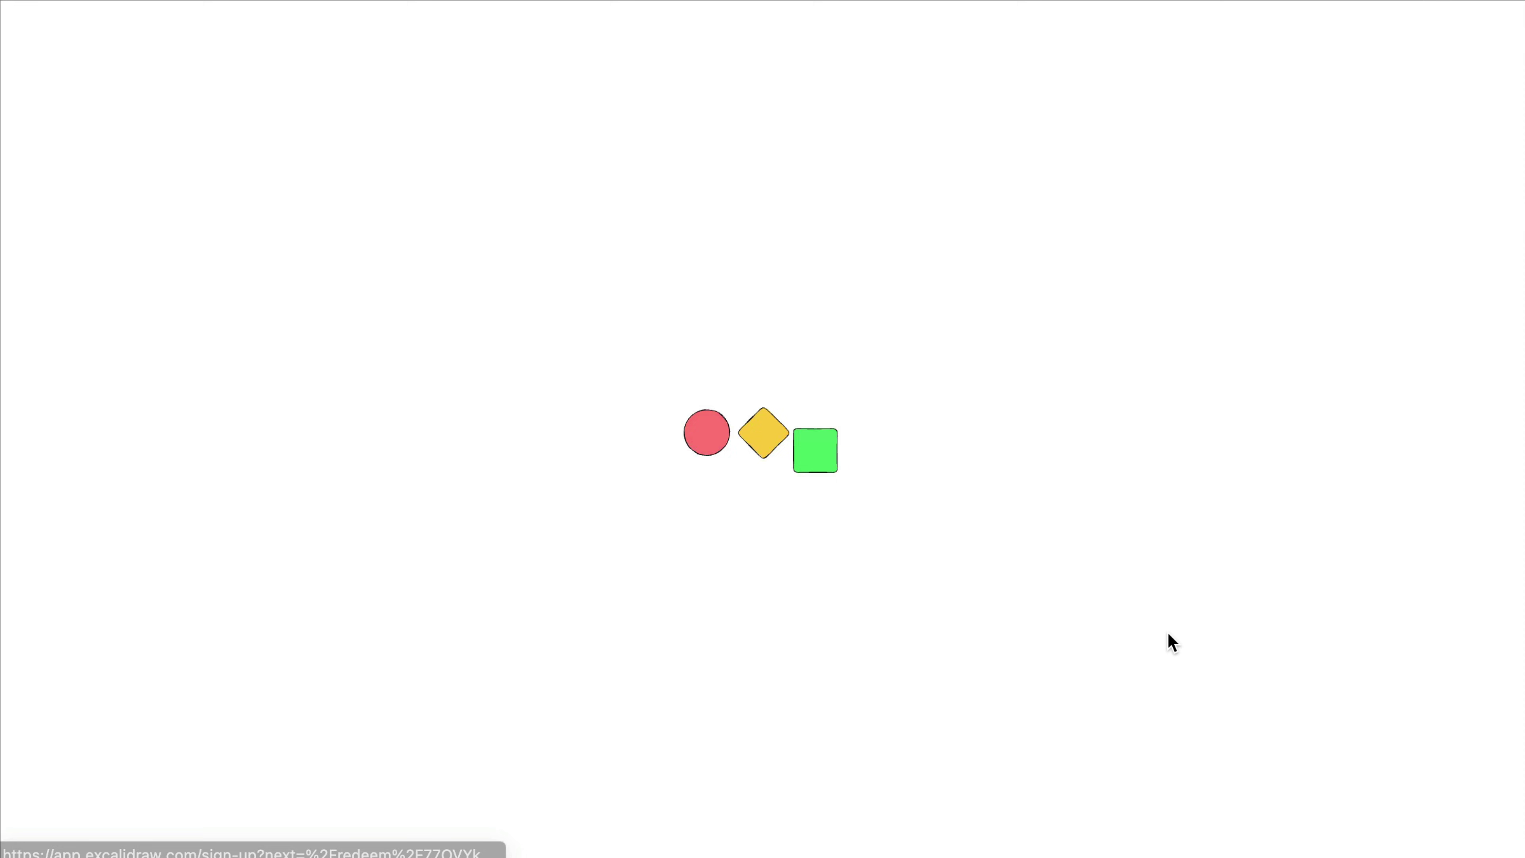